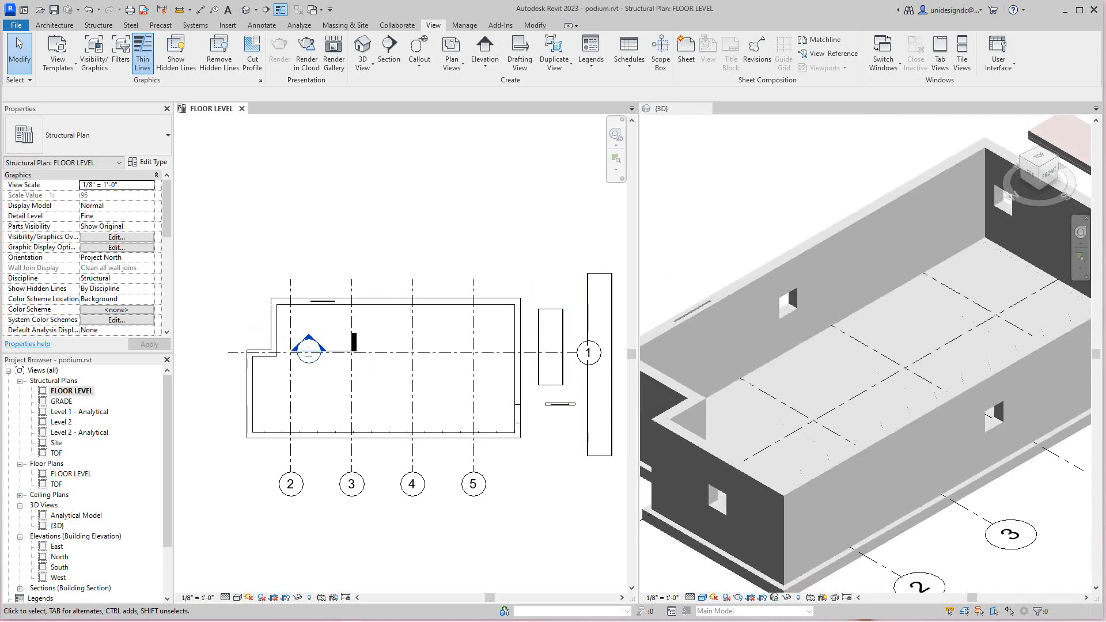
left_click(852, 478)
scroll(858, 483, "down", 1)
scroll(899, 415, "up", 4)
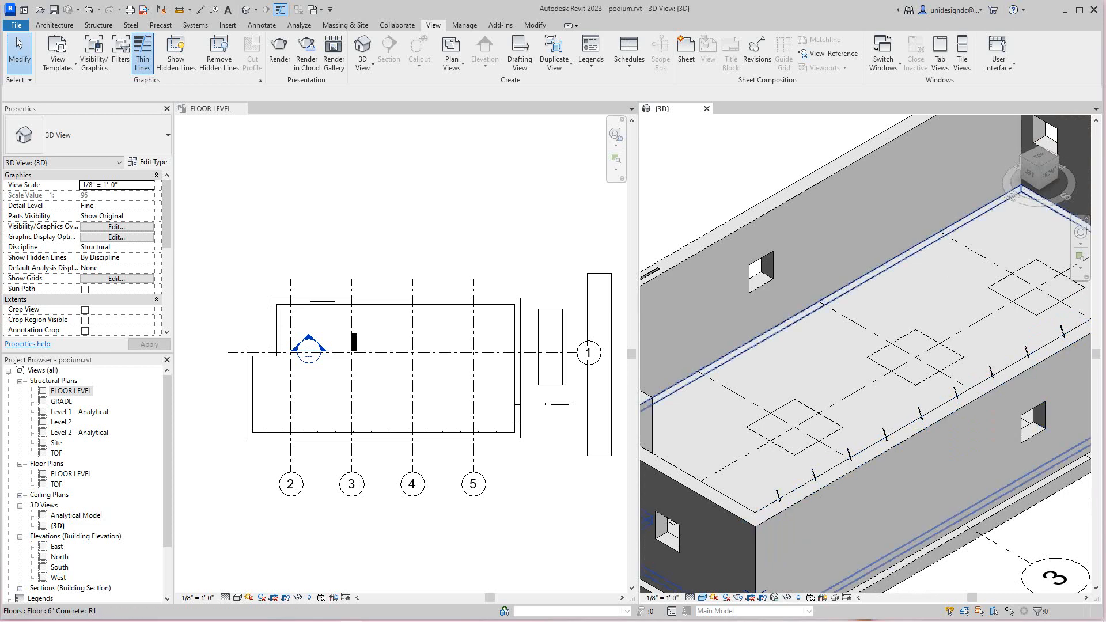
scroll(925, 402, "down", 2)
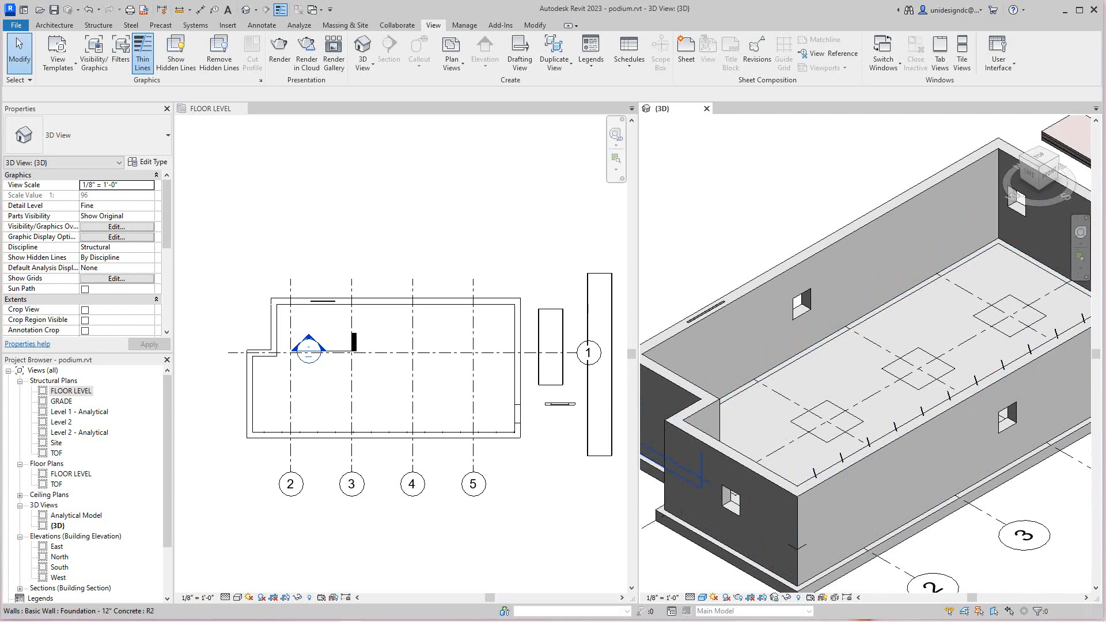
scroll(546, 348, "up", 1)
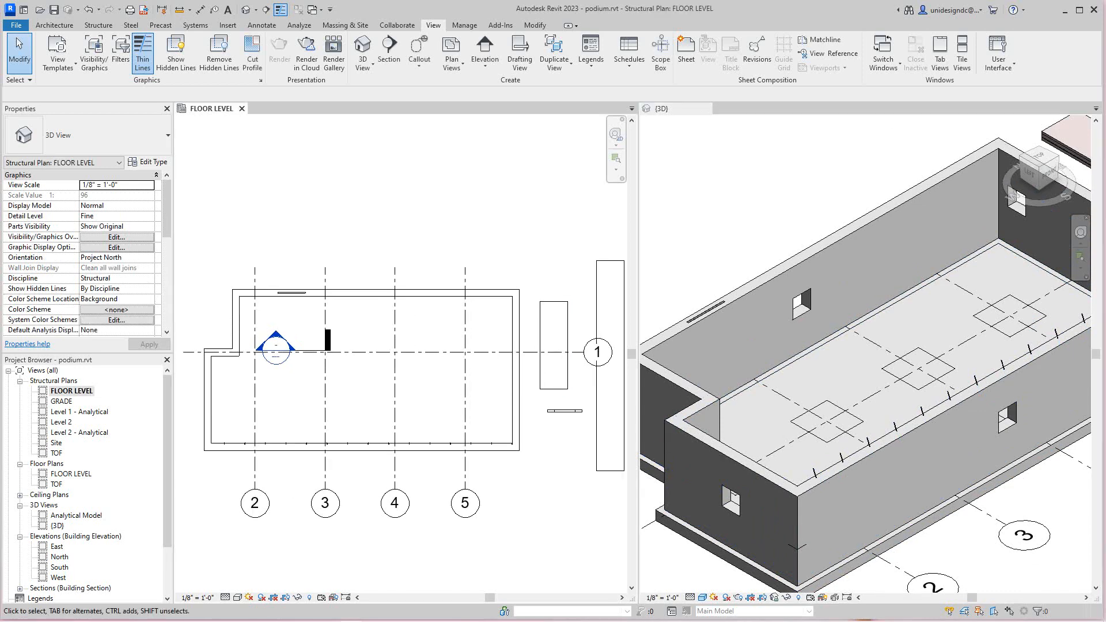
scroll(365, 495, "down", 1)
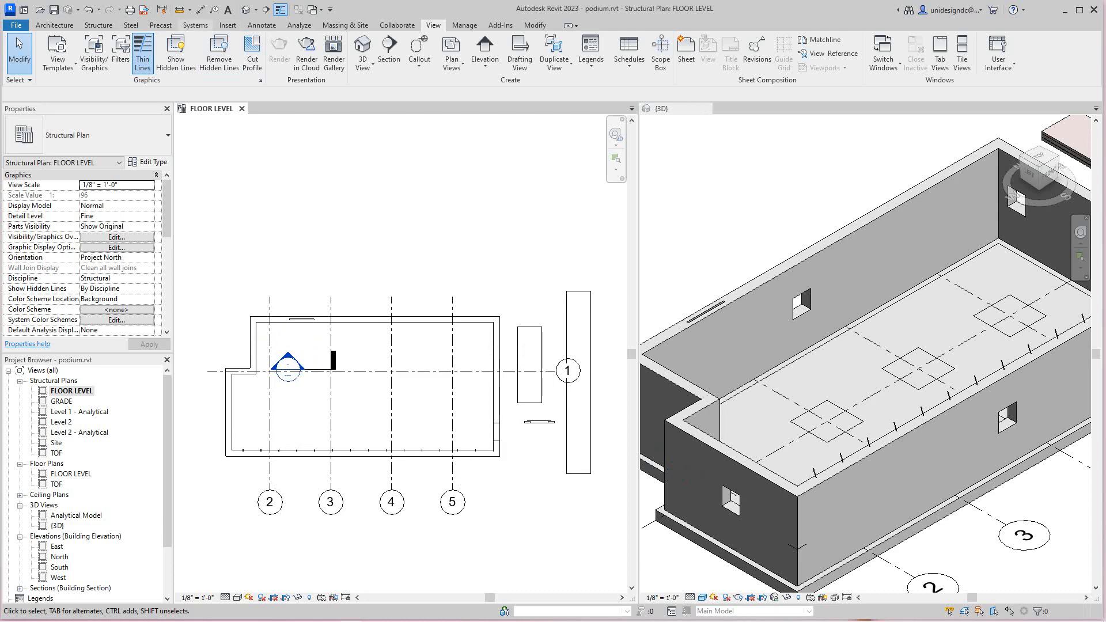
Place an automatic structural beam system at 4' fixed spacing within the foundation walls on FLOOR LEVEL, spanning between the long walls
left_click(196, 25)
left_click(98, 24)
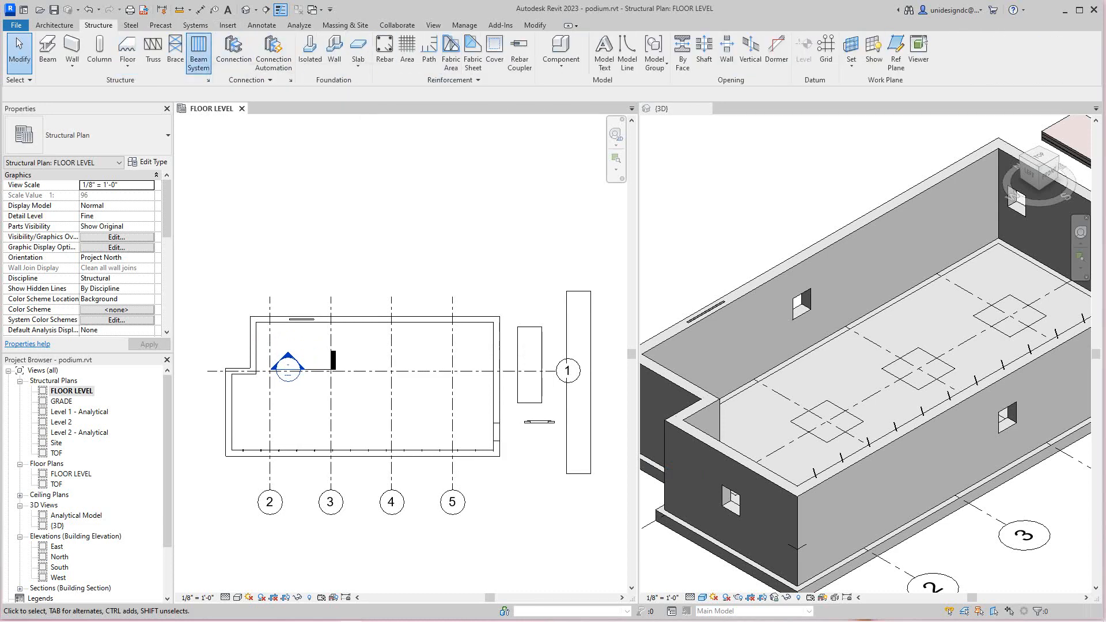
left_click(199, 53)
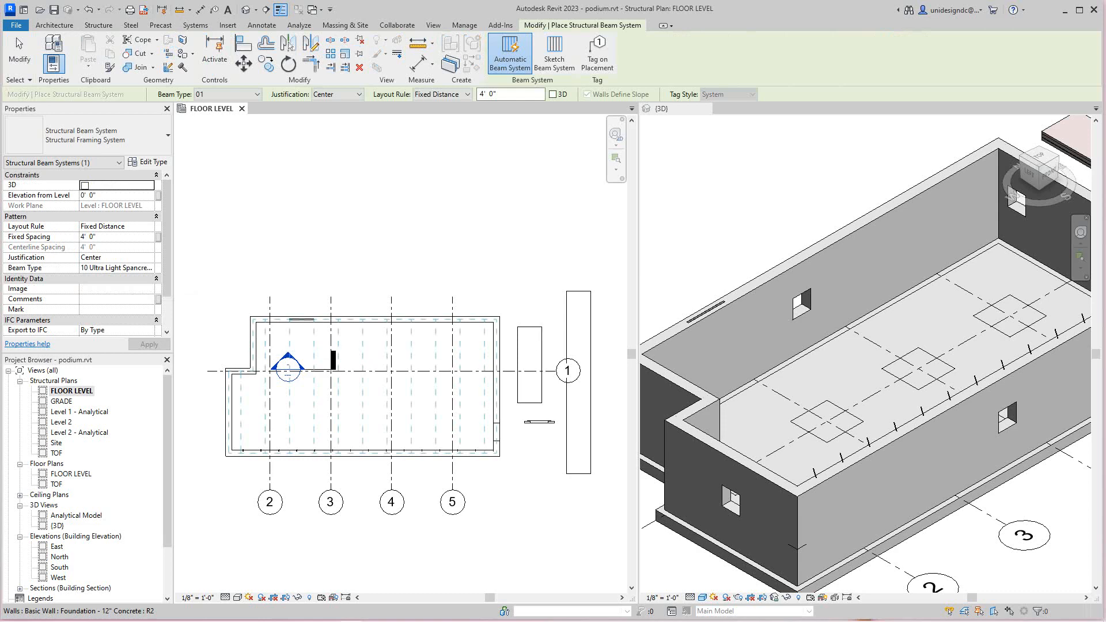
left_click(333, 360)
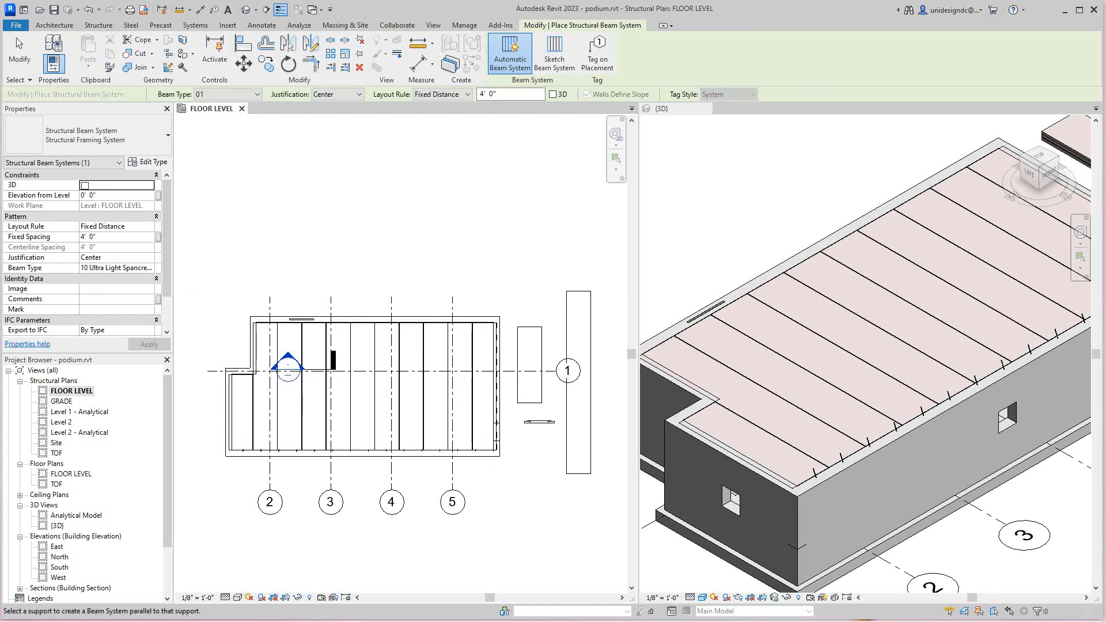
scroll(376, 299, "down", 1)
scroll(812, 455, "up", 1)
scroll(812, 455, "down", 1)
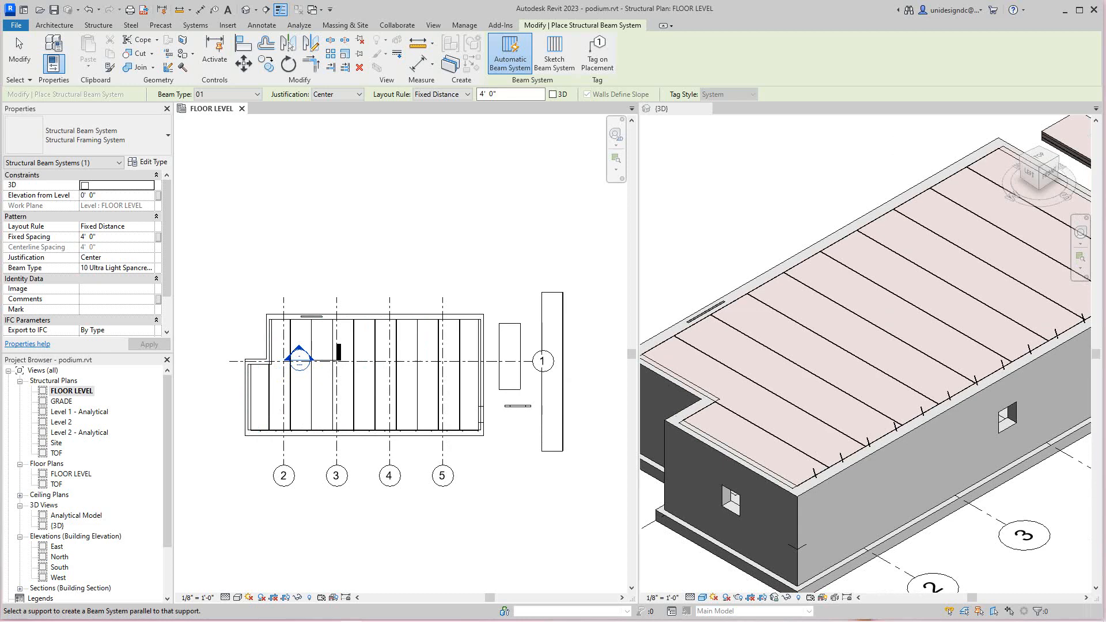
right_click(249, 261)
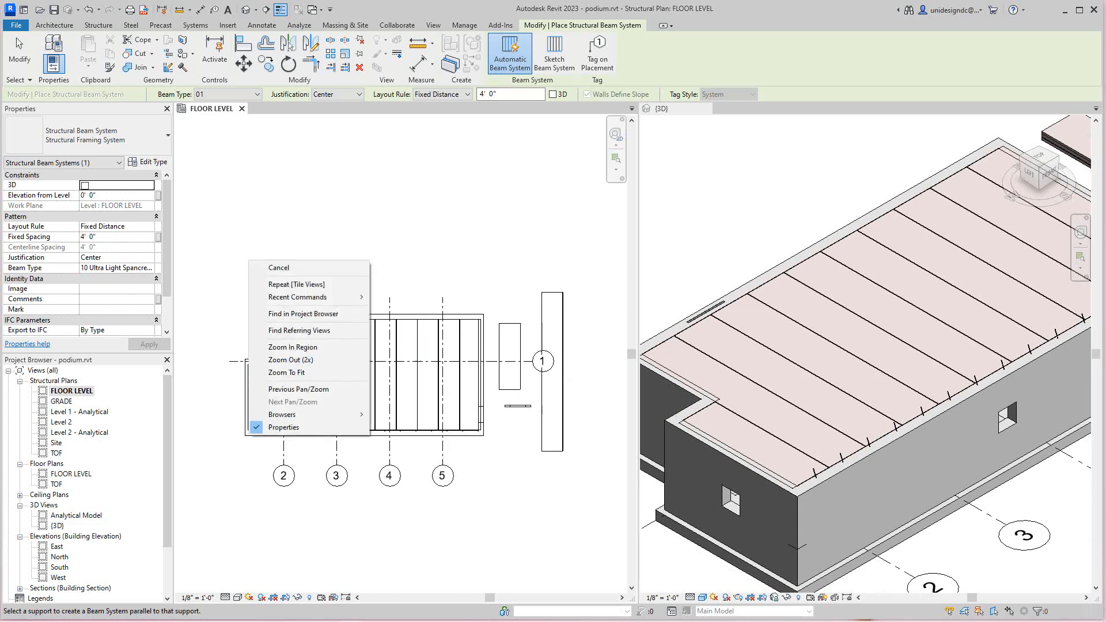
left_click(279, 268)
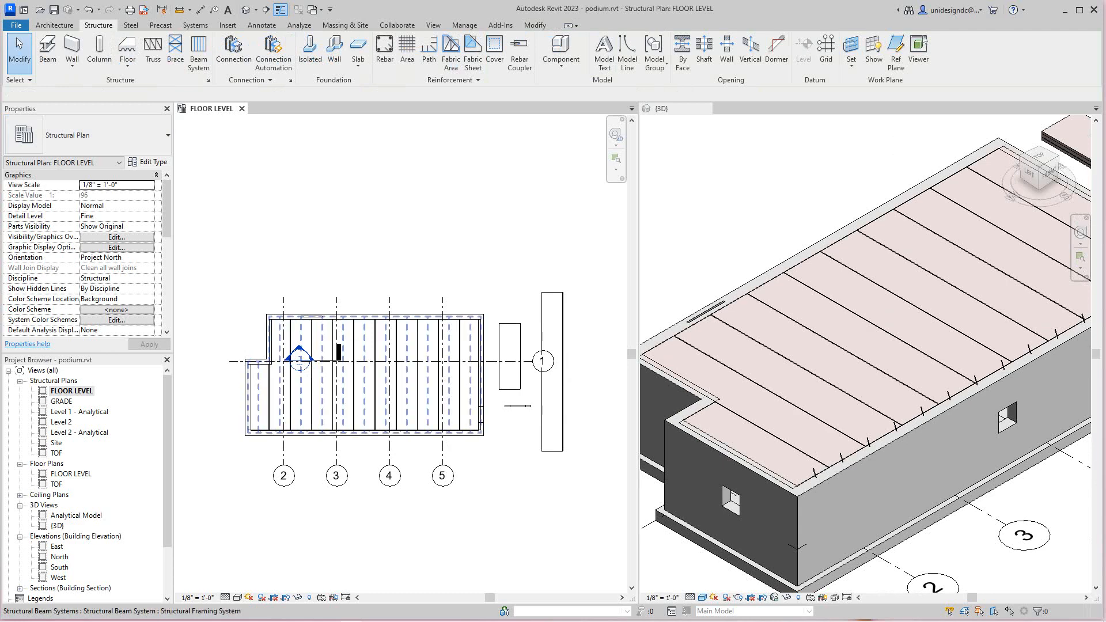
Set the beam system's elevation from level to 0' 10.5"
left_click(339, 350)
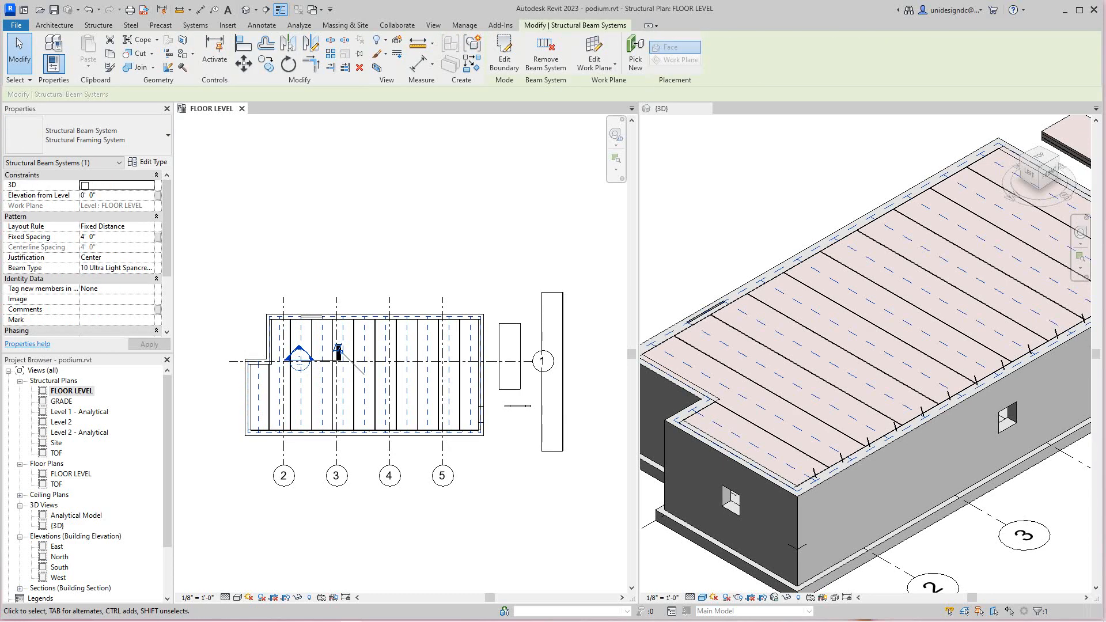
left_click(90, 194)
type("10.5")
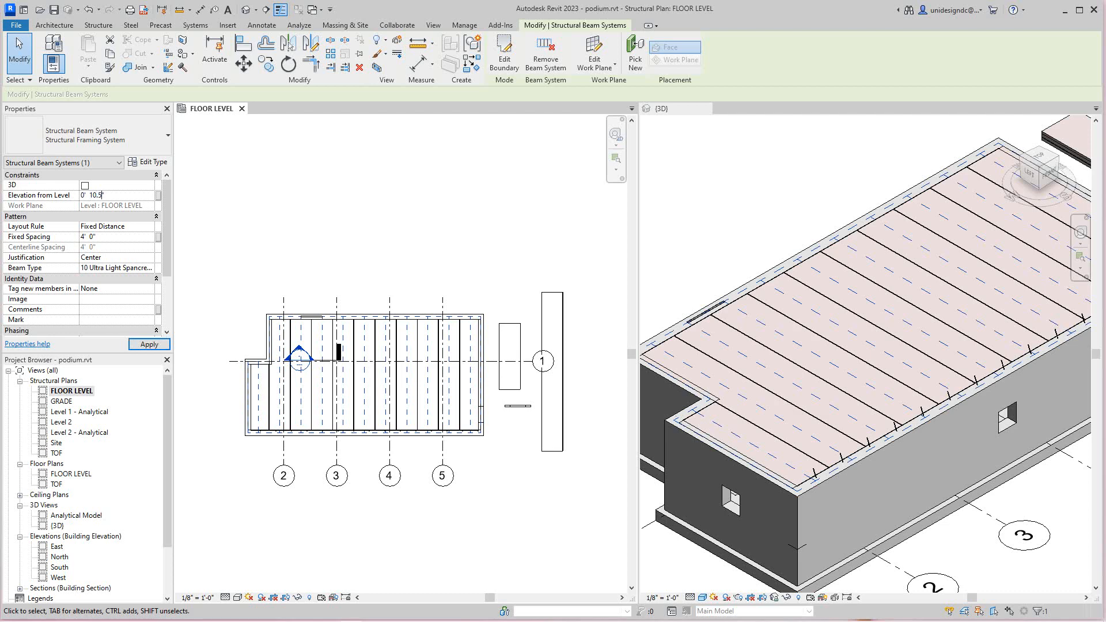
key("Return")
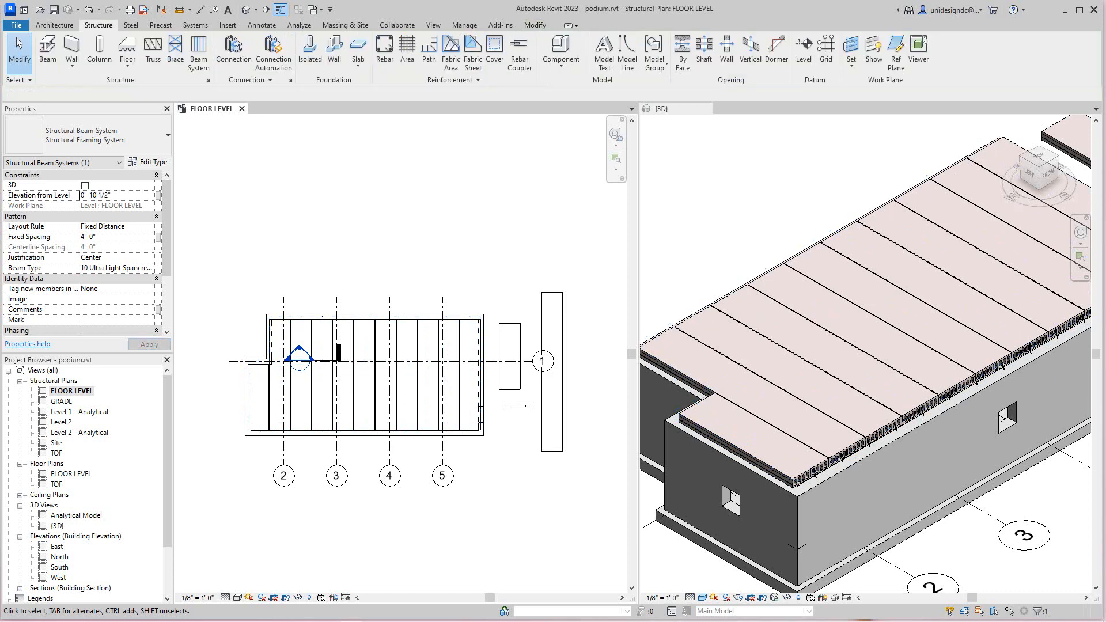
key("Escape")
Examine how the raised hollow-core planks bear on the foundation walls in the 3D view and the floor plan
scroll(881, 380, "up", 5)
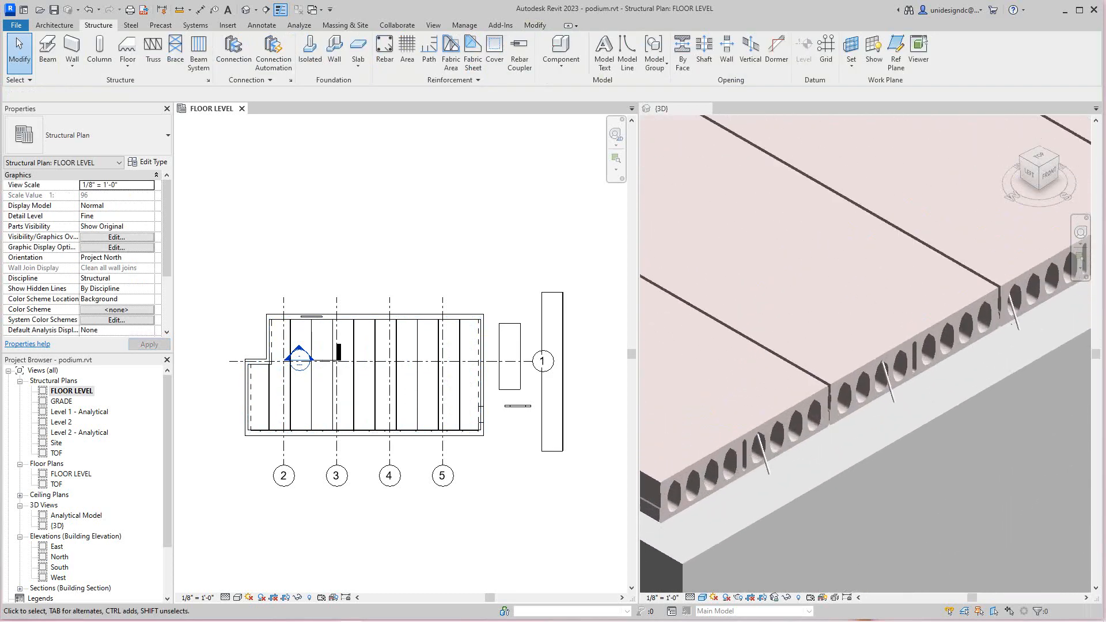
scroll(864, 403, "down", 5)
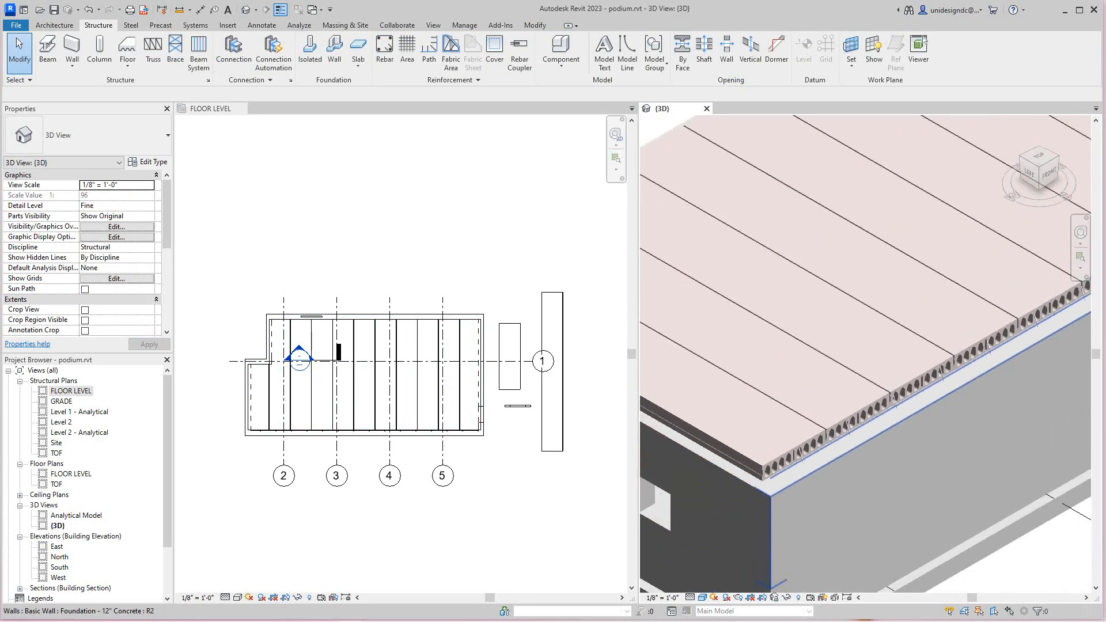
middle_click_drag(869, 420, 864, 423)
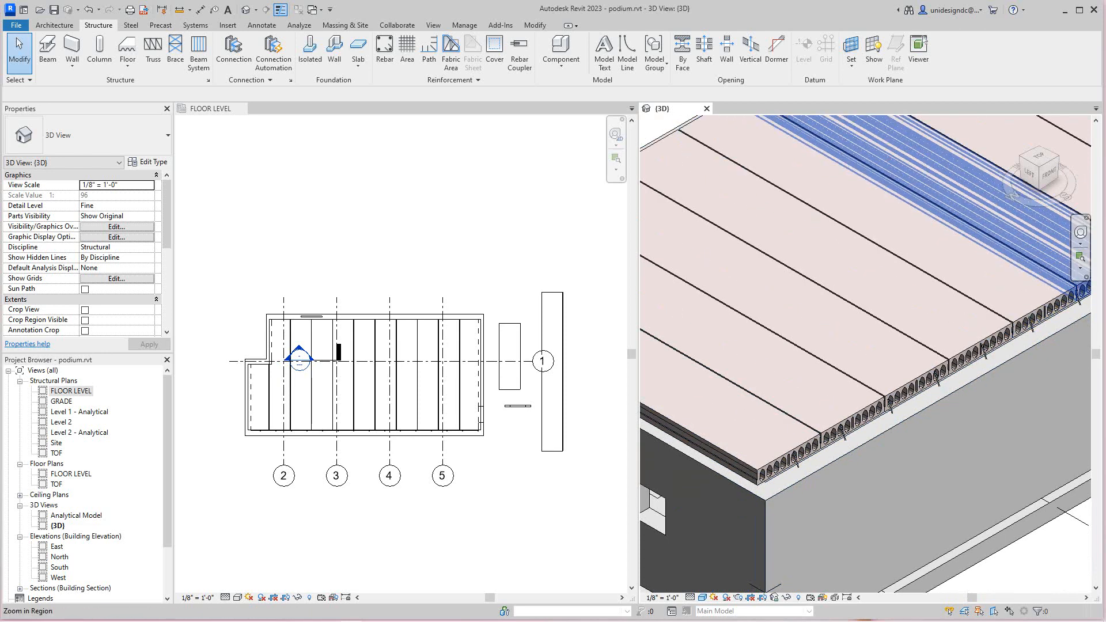
left_click_drag(1035, 171, 1064, 161)
left_click(1045, 162)
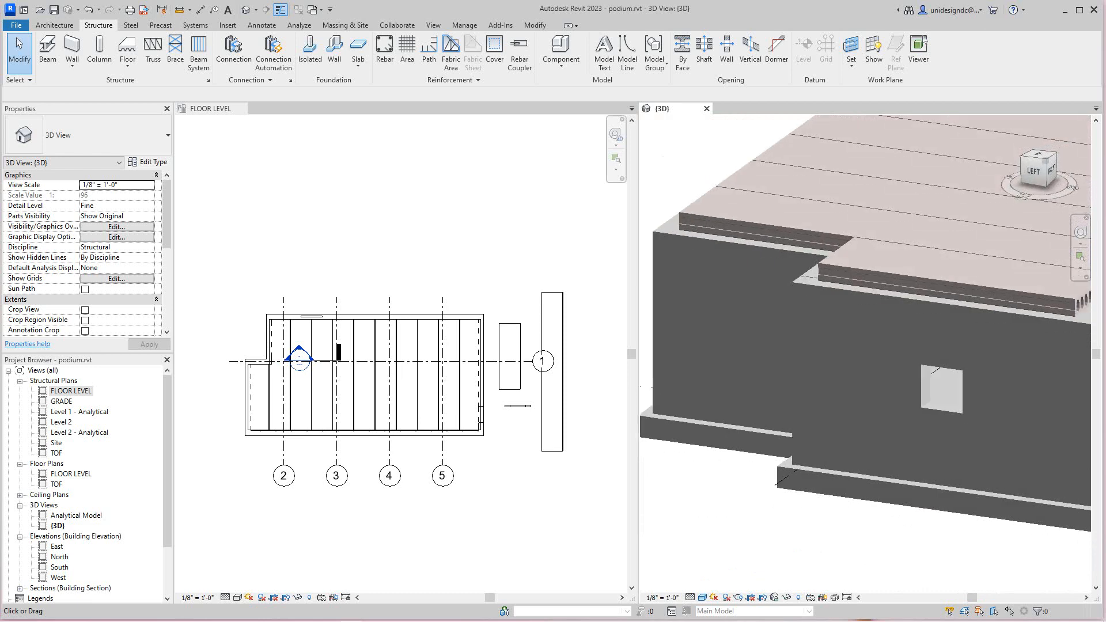
scroll(771, 469, "down", 5)
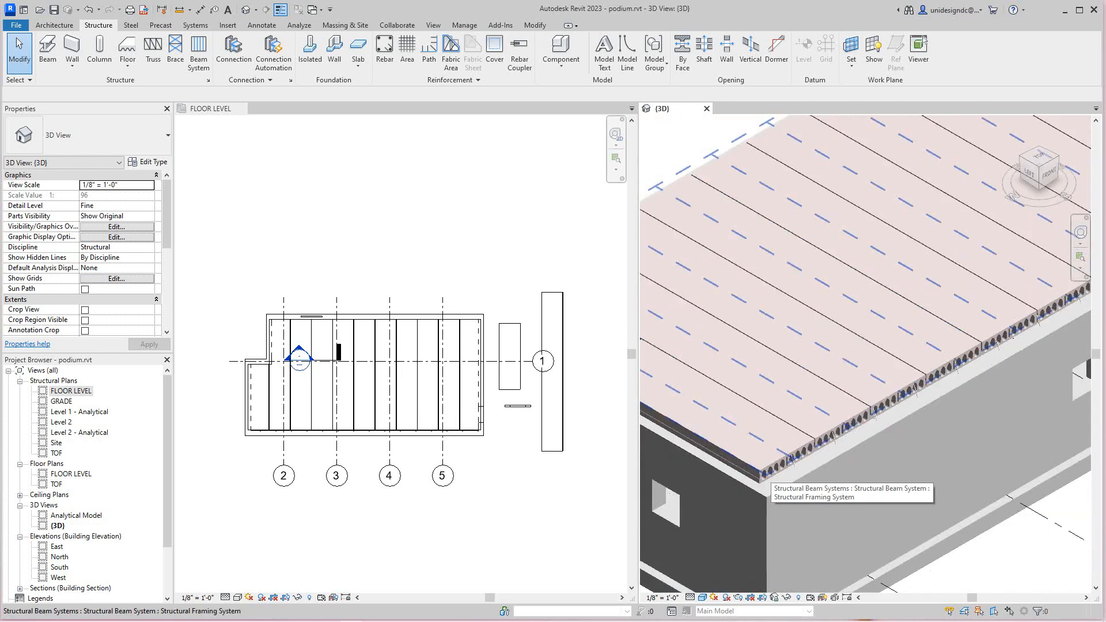
scroll(770, 469, "up", 3)
scroll(303, 378, "up", 4)
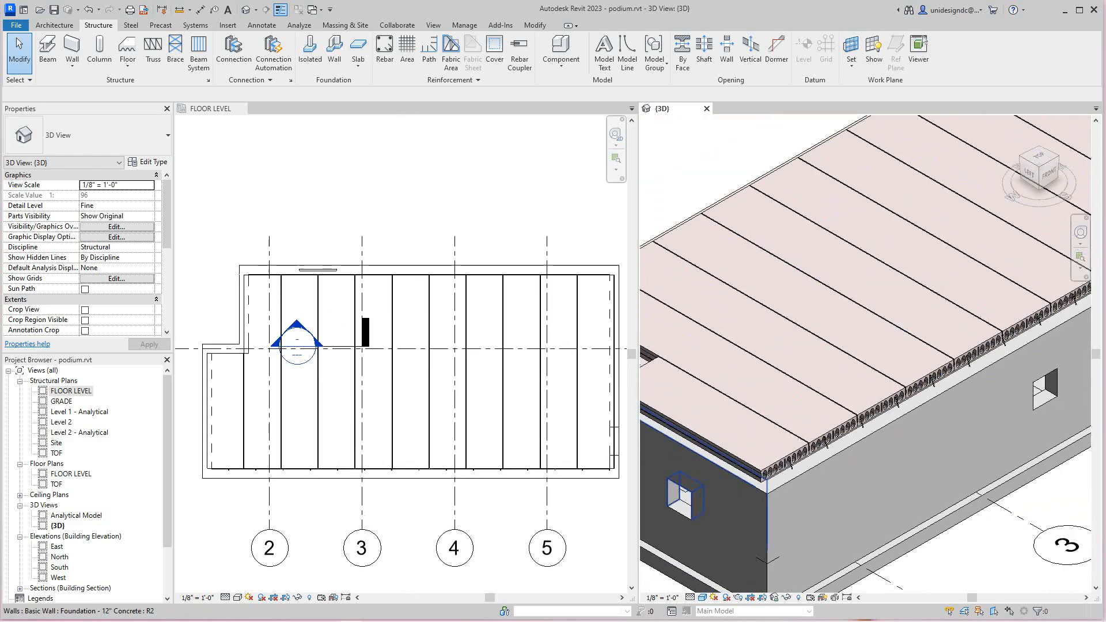
scroll(316, 416, "down", 3)
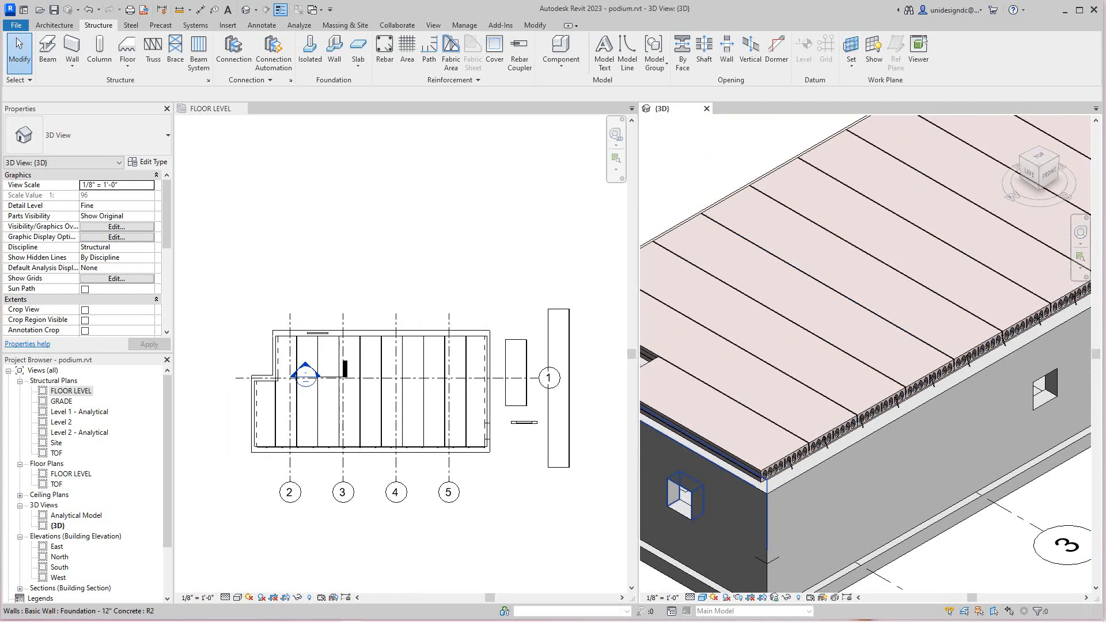
scroll(427, 409, "down", 2)
Move the plastic bearing pad on the wall near grid 2 slightly closer to the wall's inner face
left_click(427, 409)
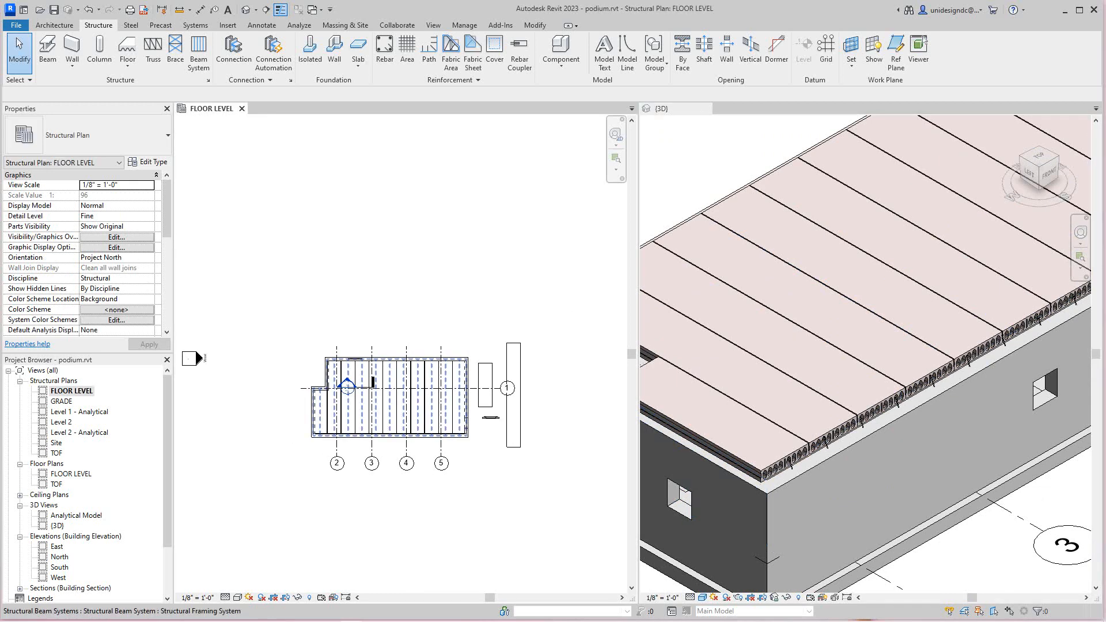
left_click(427, 409)
scroll(328, 362, "up", 5)
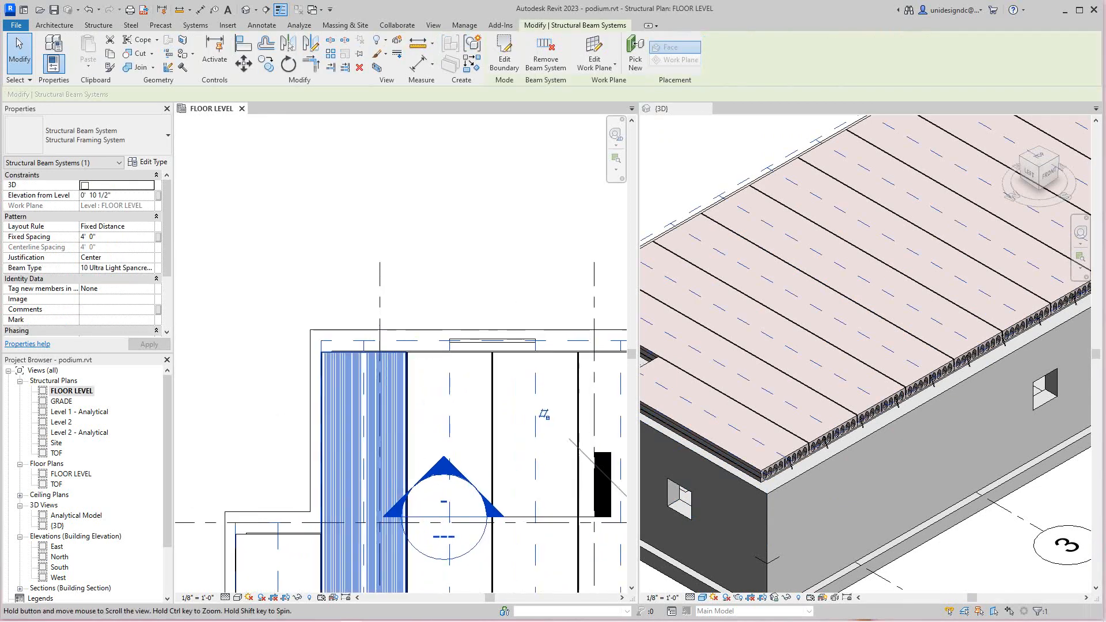
scroll(622, 402, "up", 4)
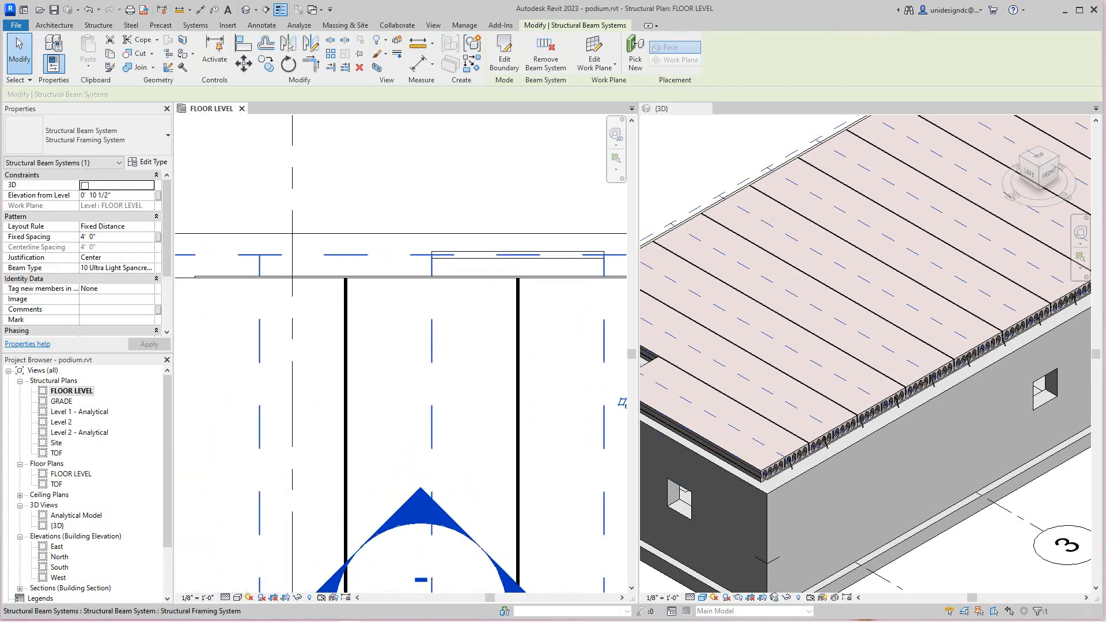
scroll(461, 258, "up", 2)
key("Escape")
scroll(460, 250, "up", 3)
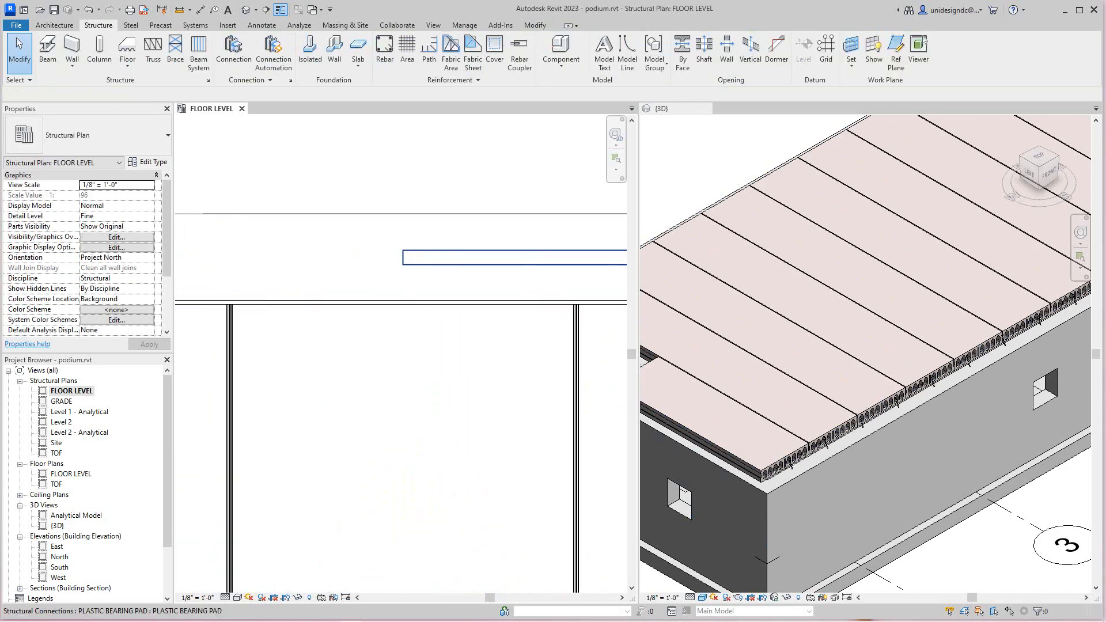
scroll(423, 180, "up", 1)
left_click(429, 274)
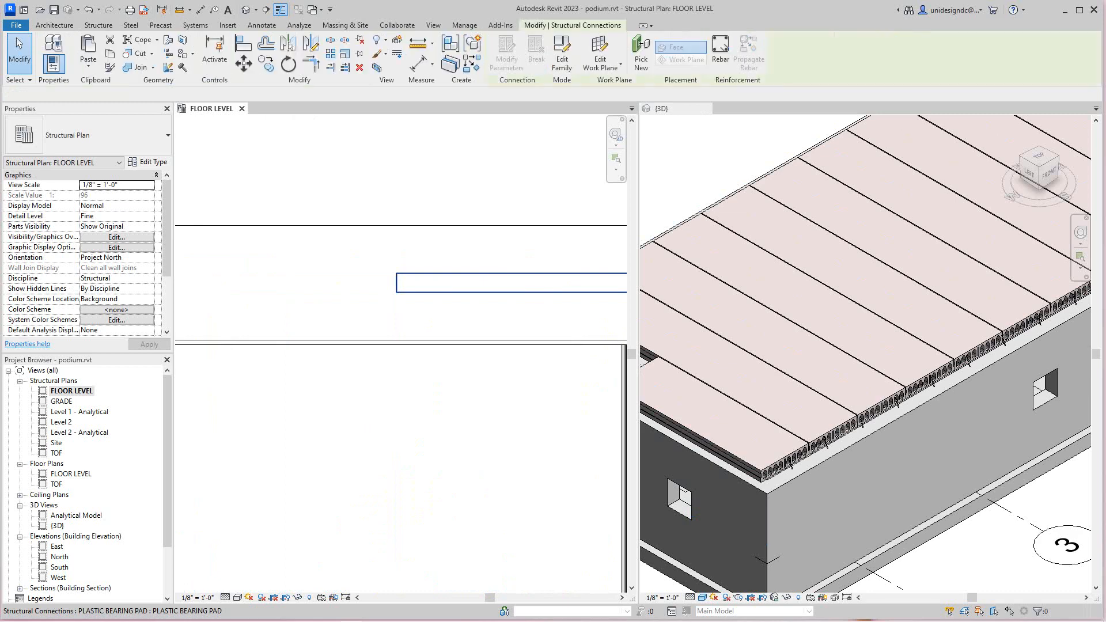
left_click_drag(487, 258, 486, 277)
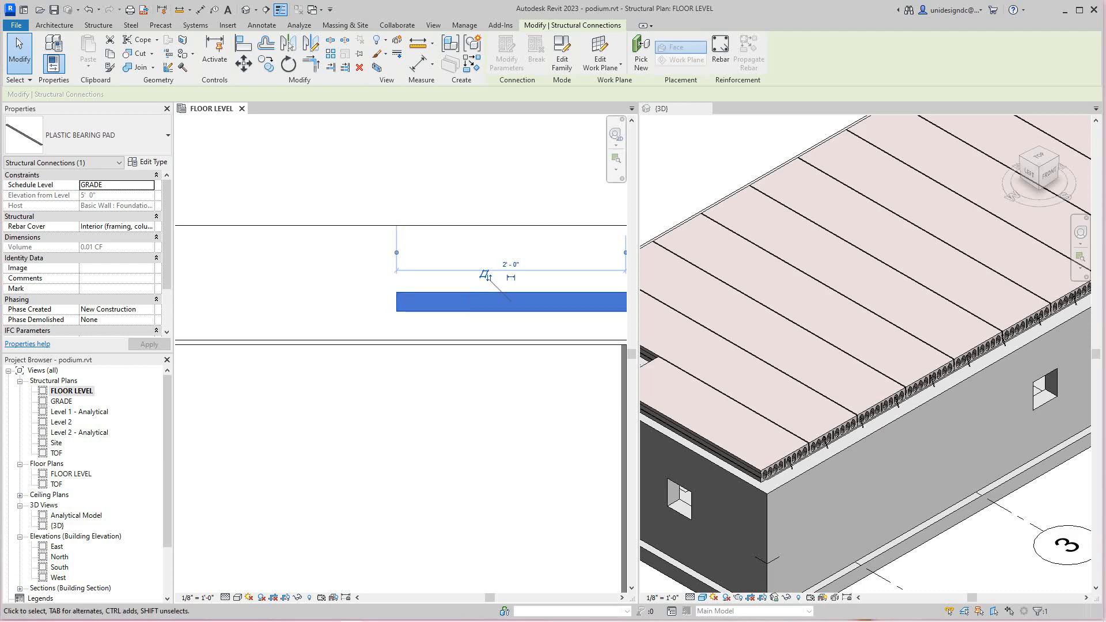
key("Escape")
Try a start join cutback of 4" on the plank between grids 2 and 3 that meets the wall at the bearing pad
scroll(515, 334, "down", 5)
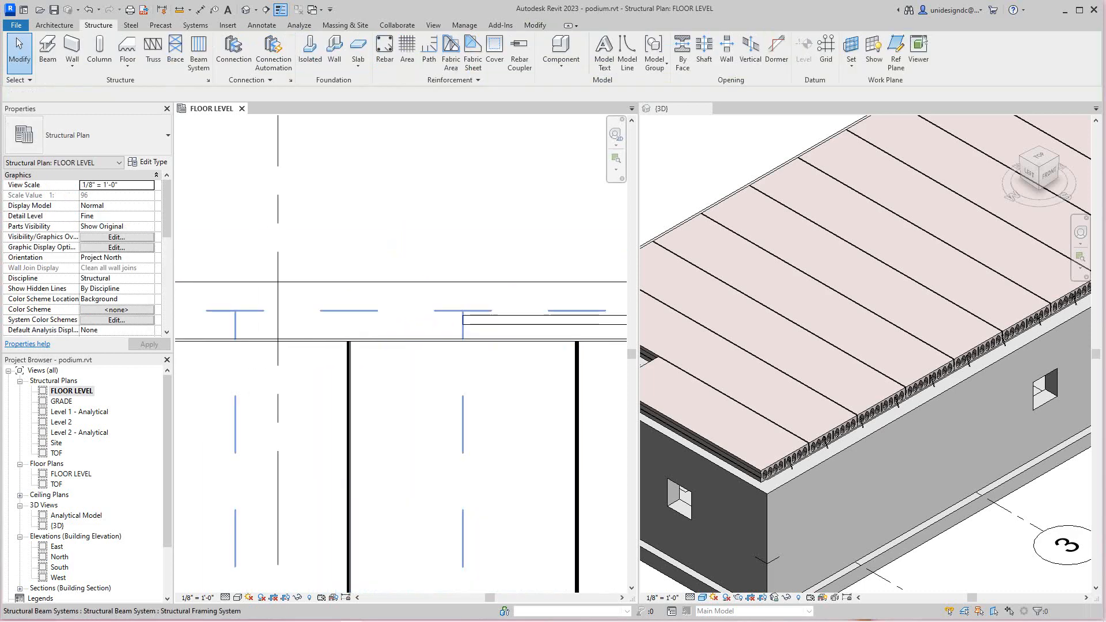
left_click(370, 425)
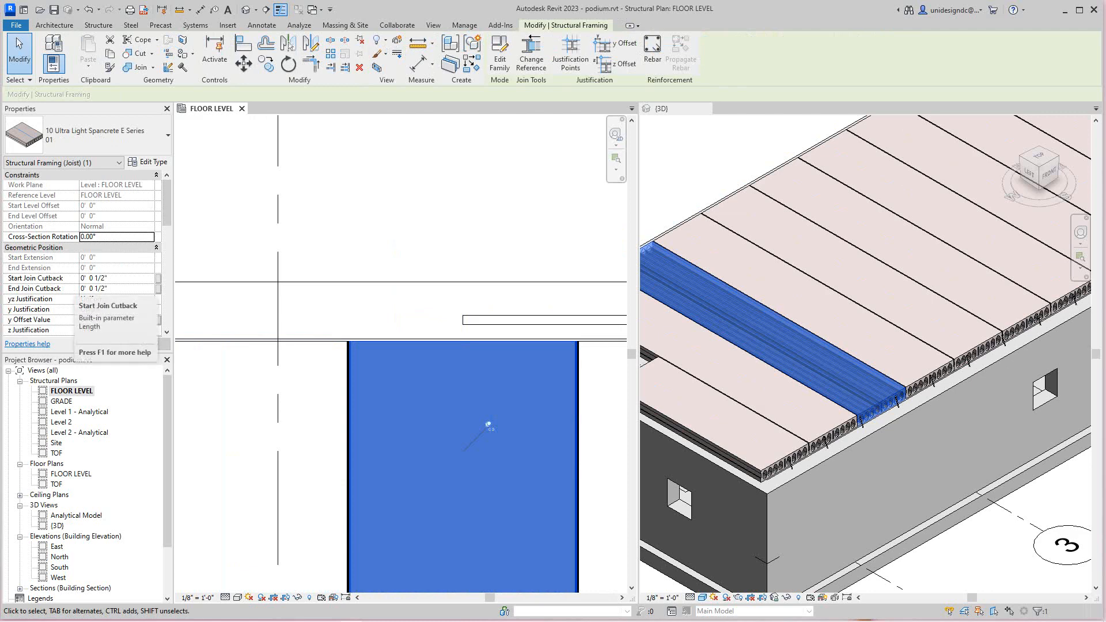
left_click(111, 278)
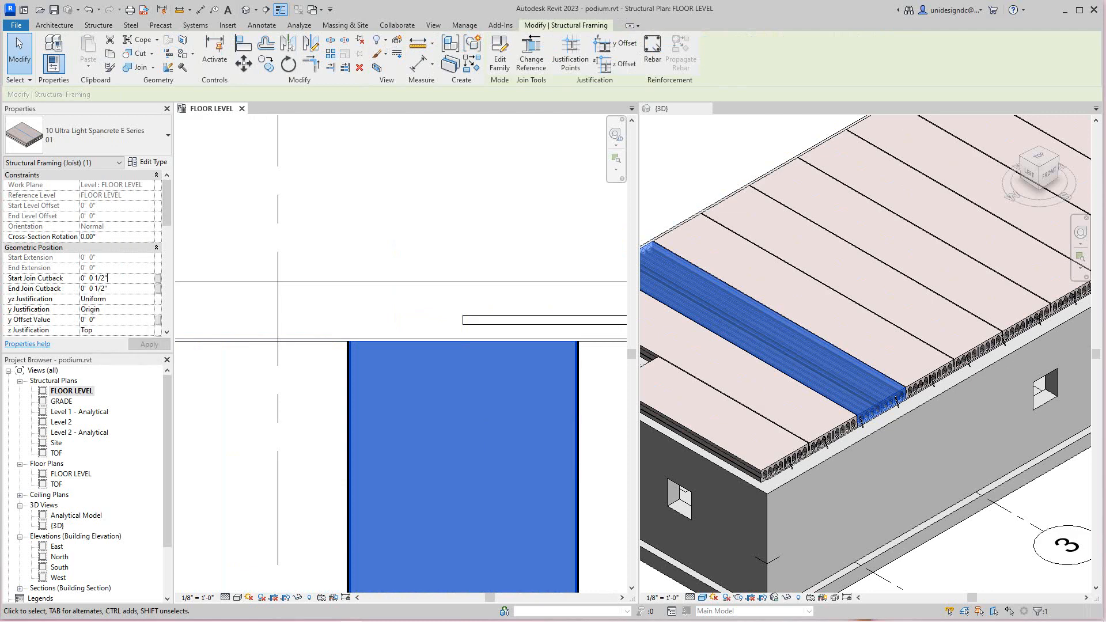
left_click_drag(110, 278, 81, 278)
type("4")
key("Return")
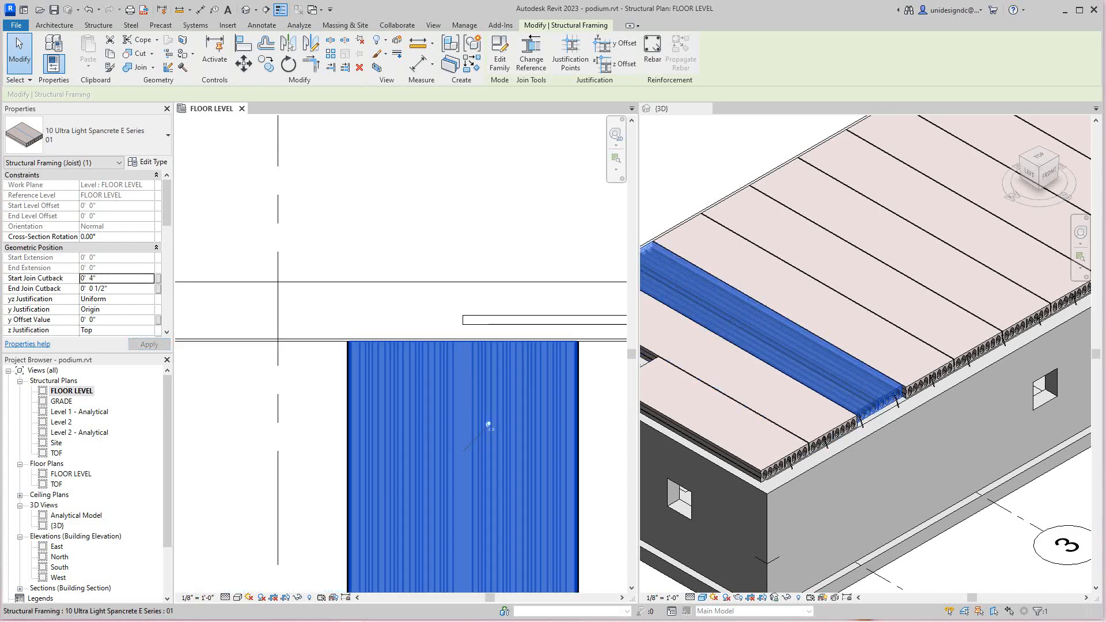
Check both ends of the plank in the floor plan and undo the start join cutback change
scroll(381, 418, "down", 5)
middle_click_drag(384, 458, 369, 273)
scroll(390, 461, "up", 2)
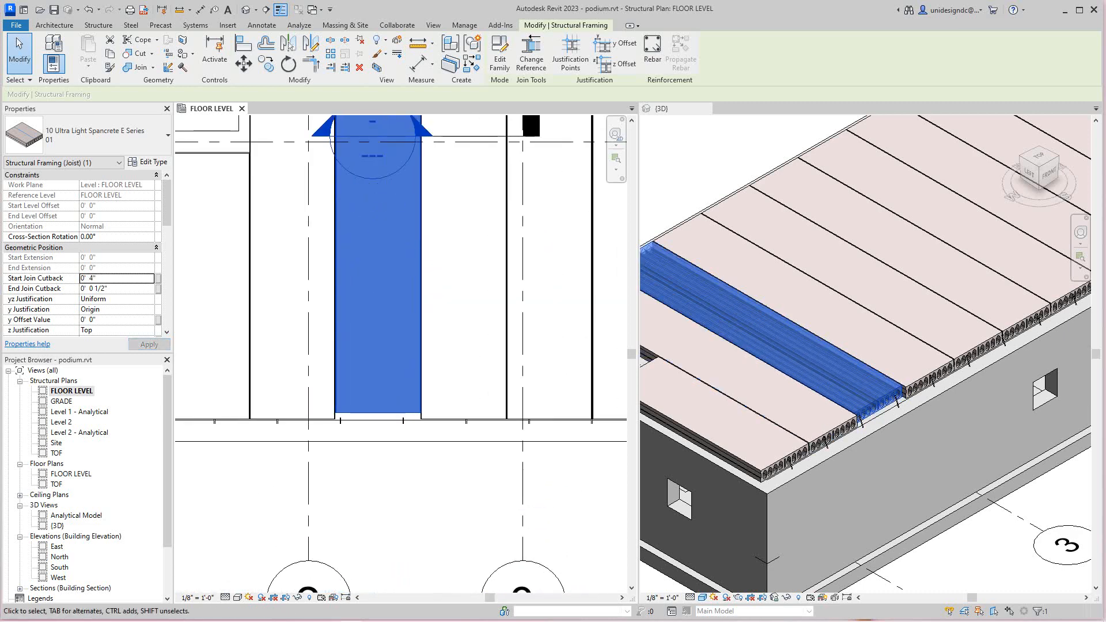
scroll(389, 461, "down", 2)
middle_click_drag(380, 427, 376, 484)
scroll(373, 481, "up", 1)
scroll(373, 481, "down", 2)
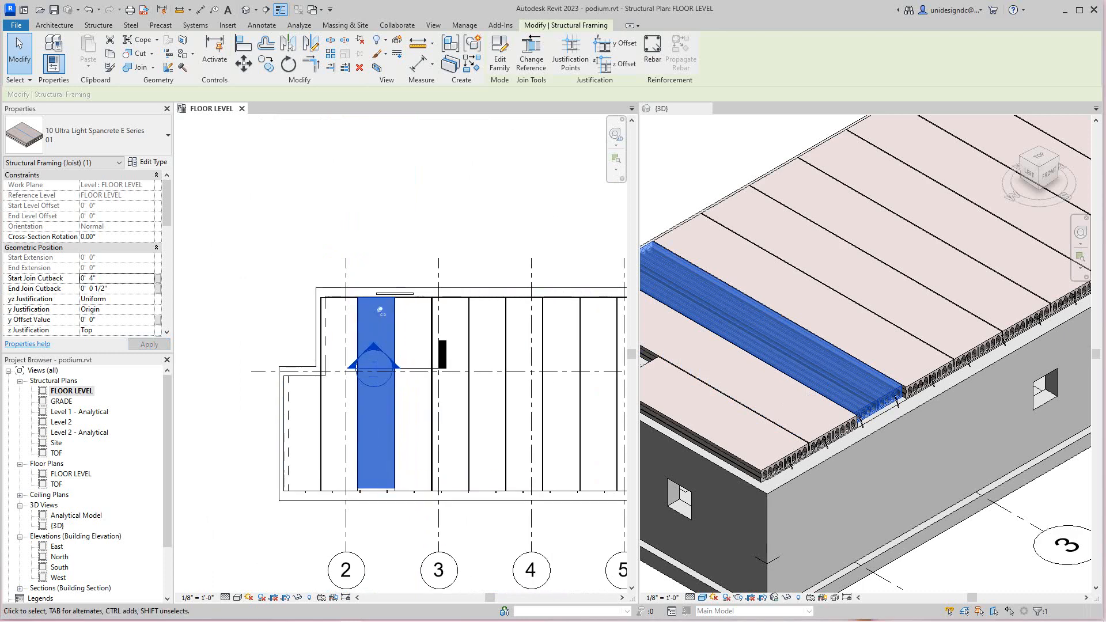
left_click(89, 9)
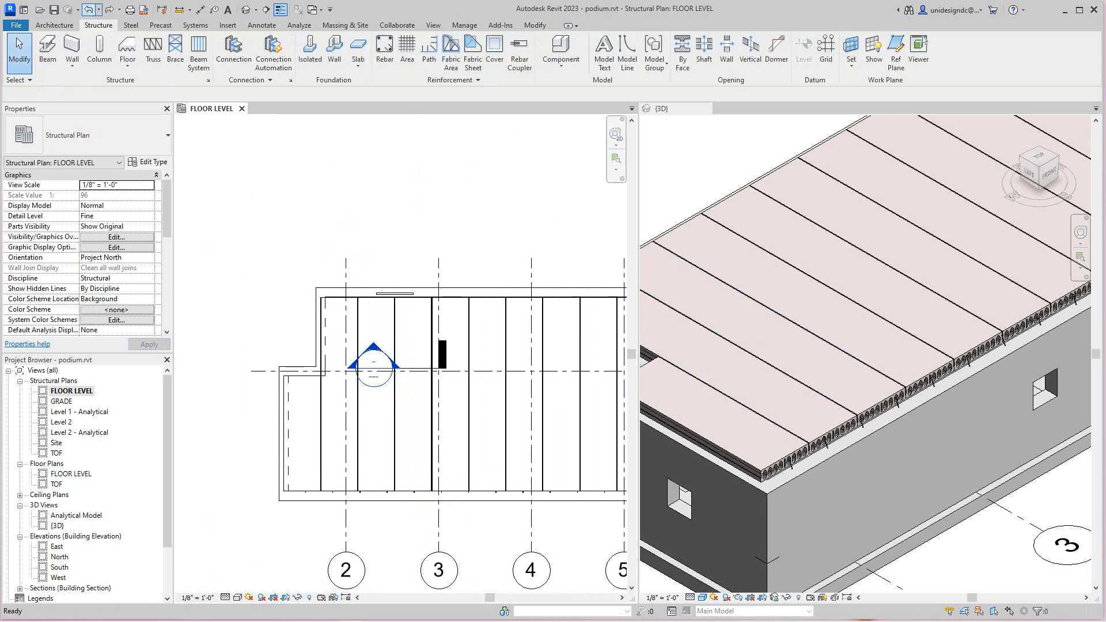
Set the end join cutback of the plank between grids 2 and 3 to -4"
scroll(291, 273, "up", 1)
left_click(374, 316)
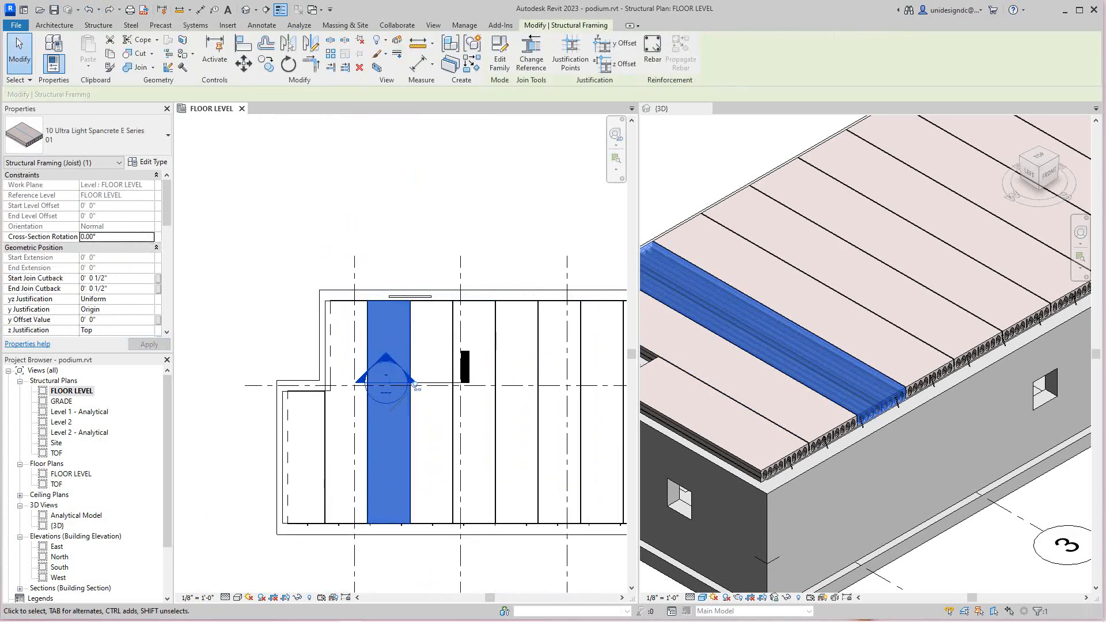
left_click(110, 288)
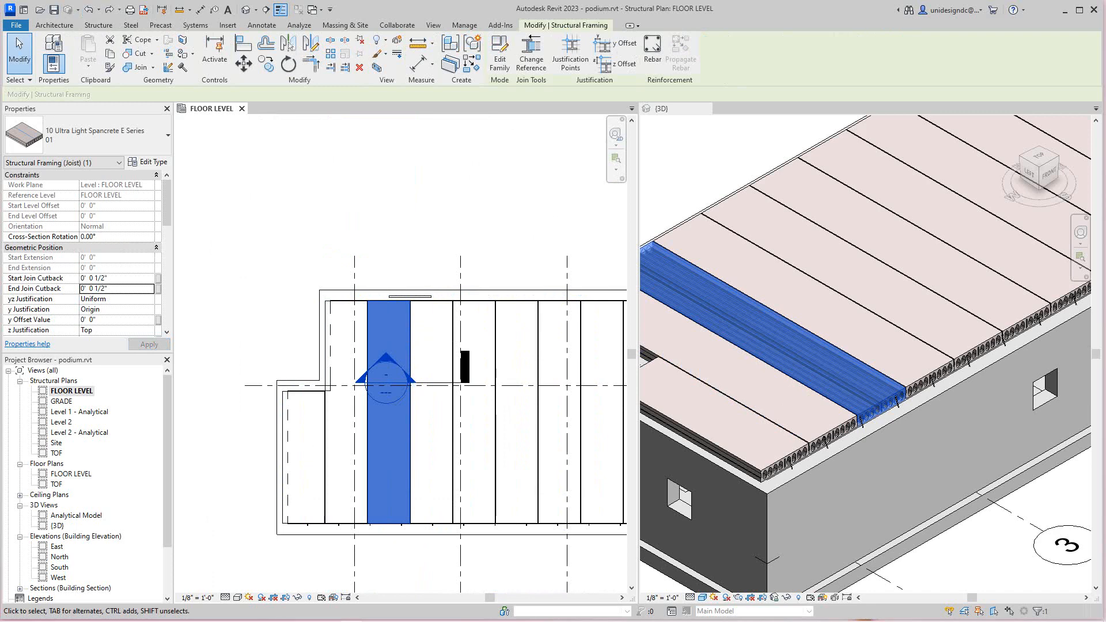
left_click_drag(109, 289, 80, 288)
type("-")
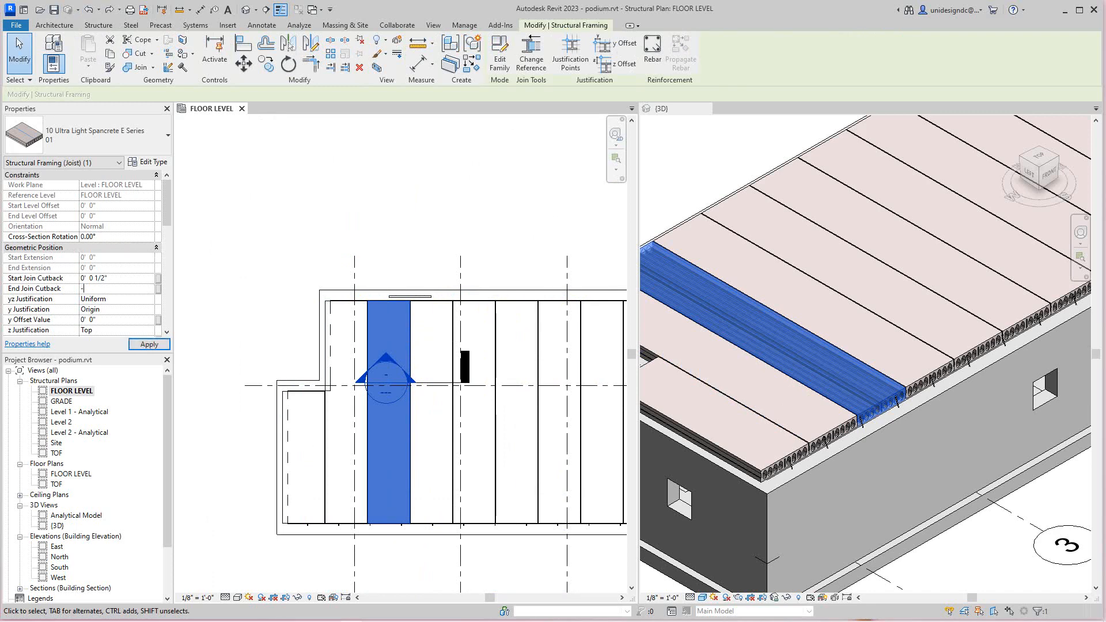
type("4")
left_click(426, 237)
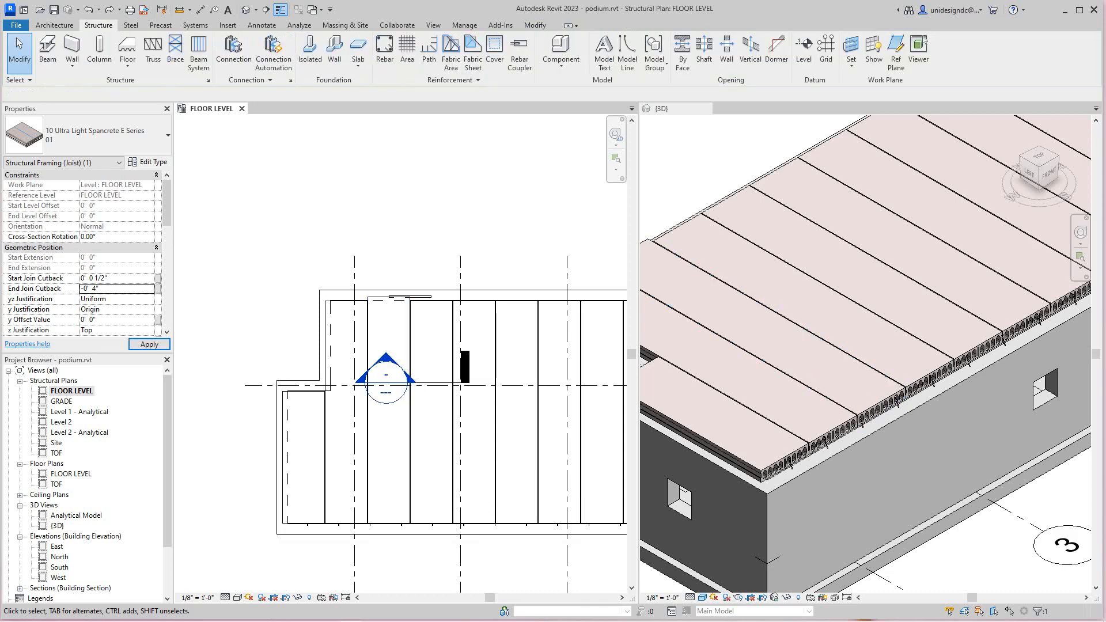
Measure from the bearing pad's centreline to the adjacent plank's end in the floor plan
scroll(426, 239, "up", 5)
scroll(384, 355, "up", 2)
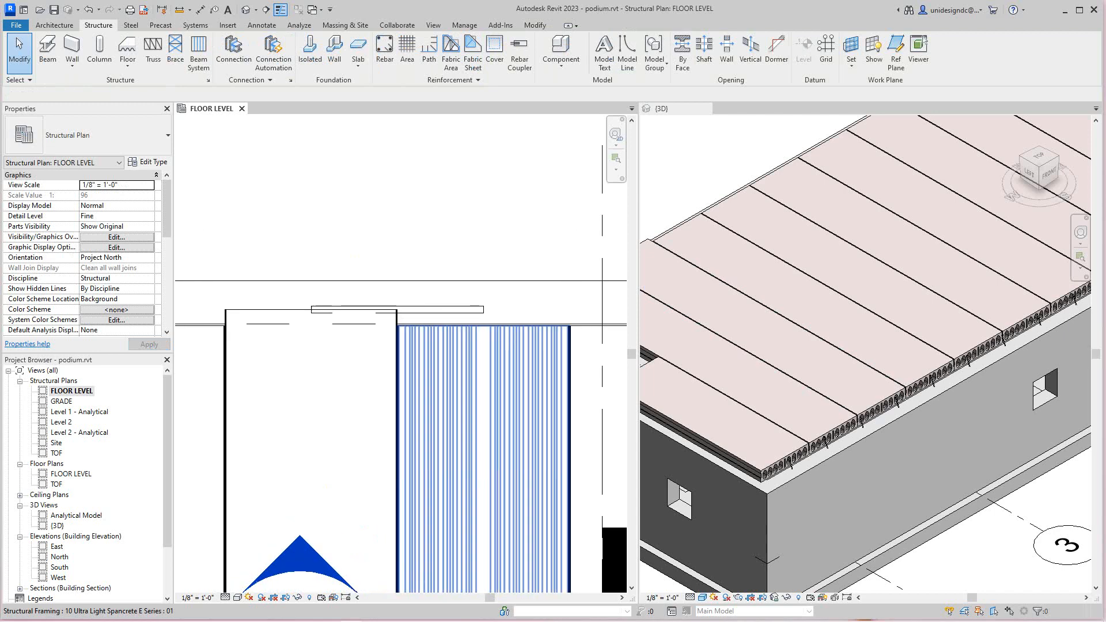
scroll(417, 324, "up", 3)
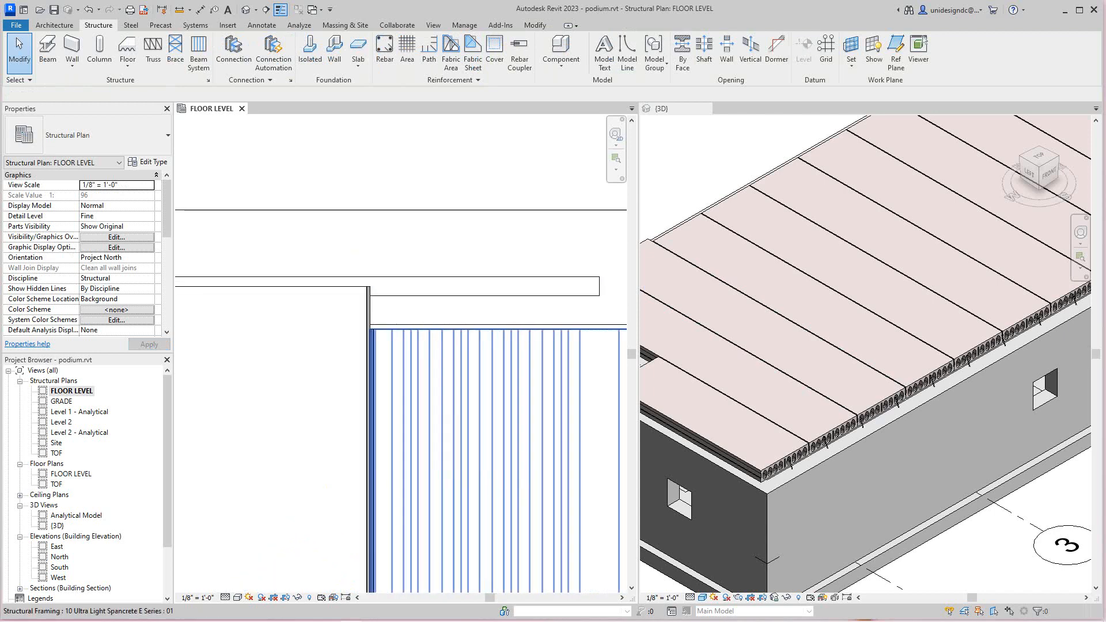
left_click(200, 9)
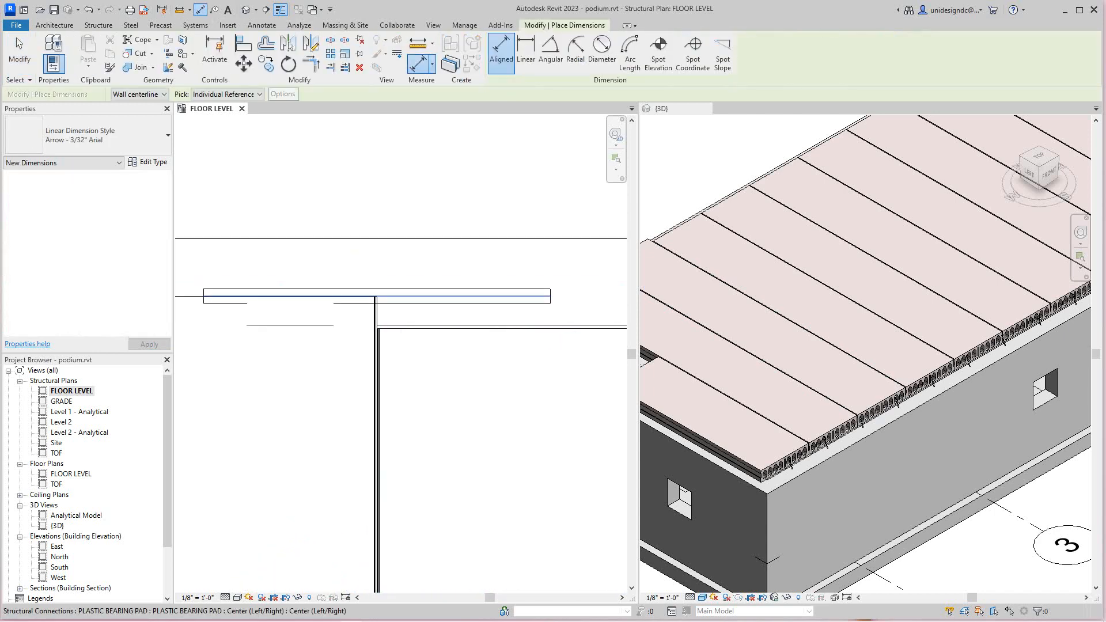
left_click(401, 329)
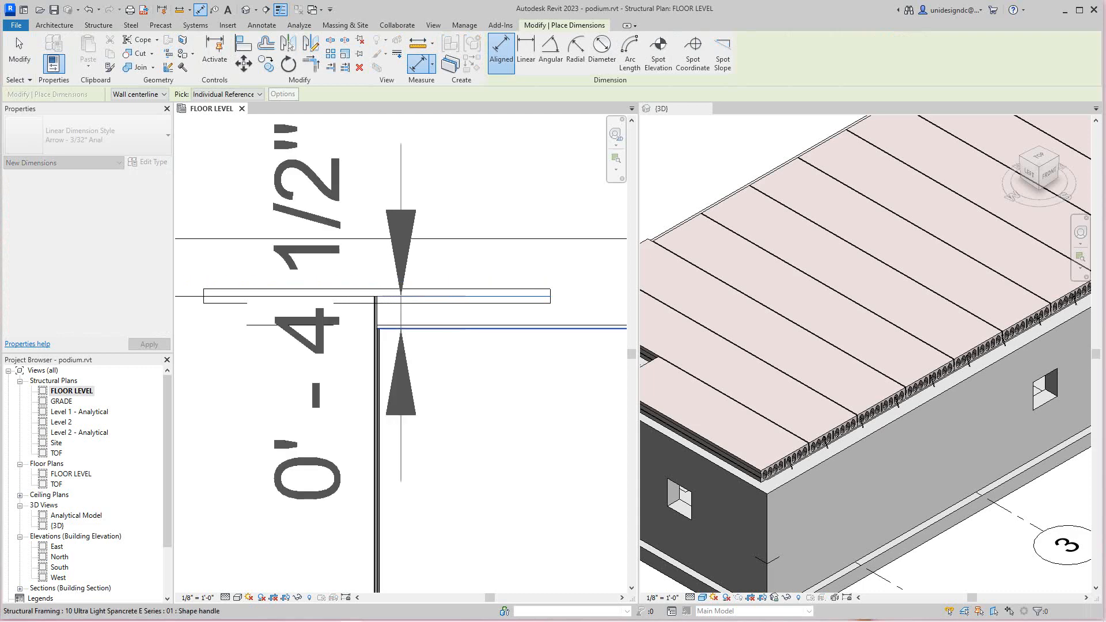
scroll(400, 331, "down", 1)
scroll(400, 331, "down", 1)
key("Escape")
key("Escape")
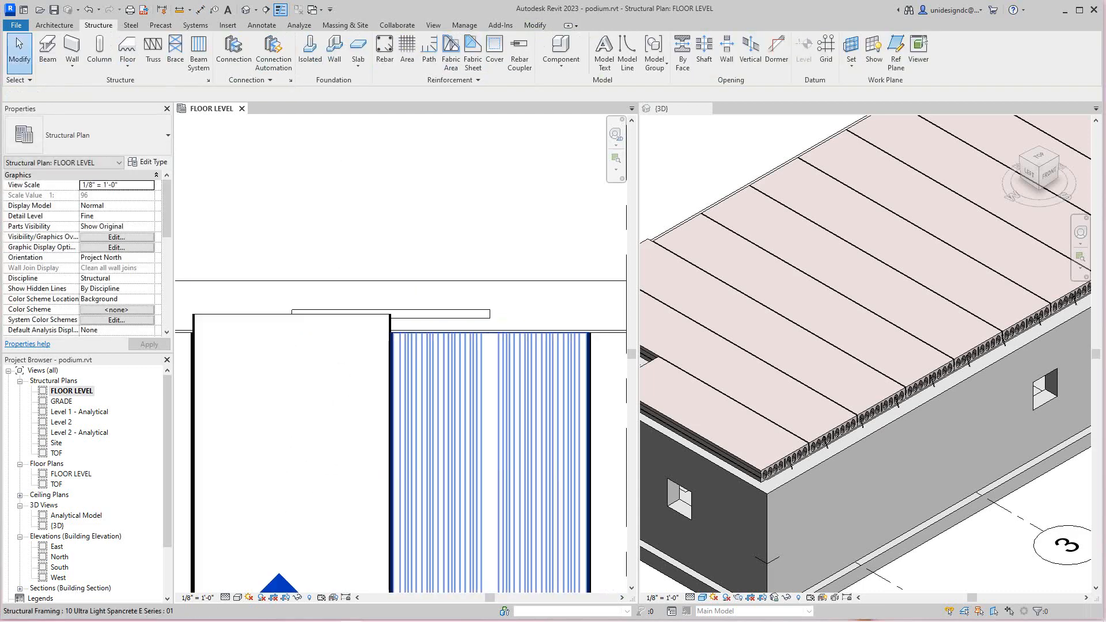
Check the extended plank's end at the bearing pad and its opposite end in the floor plan
left_click(429, 319)
key("Escape")
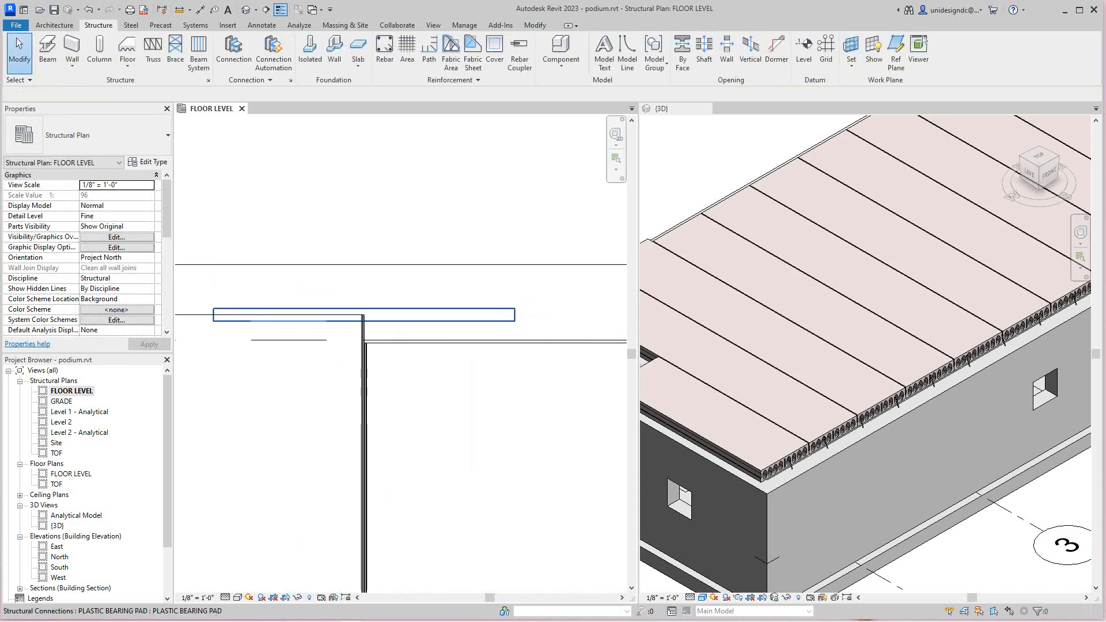
scroll(448, 278, "down", 2)
scroll(404, 396, "down", 2)
middle_click_drag(271, 398, 305, 217)
left_click(299, 401)
scroll(300, 401, "down", 4)
scroll(399, 425, "up", 3)
key("Escape")
middle_click_drag(399, 425, 393, 513)
scroll(390, 490, "down", 1)
Set the start join cutback of the plank between grids 2 and 3 to -4"
left_click(345, 332)
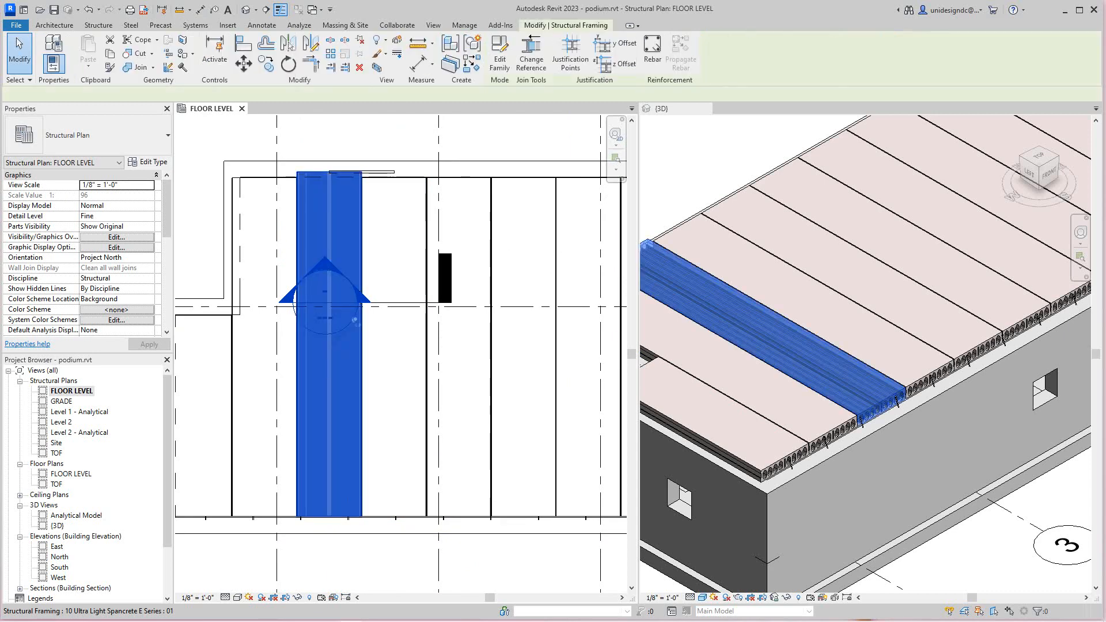
scroll(355, 320, "up", 2)
middle_click_drag(355, 321, 374, 143)
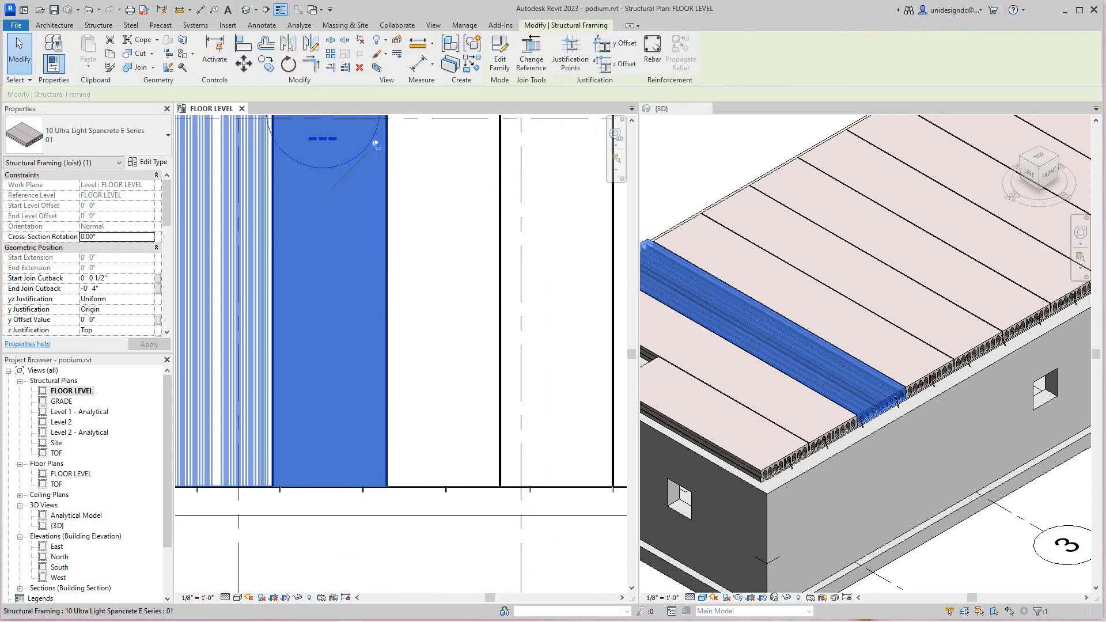
left_click_drag(90, 277, 108, 278)
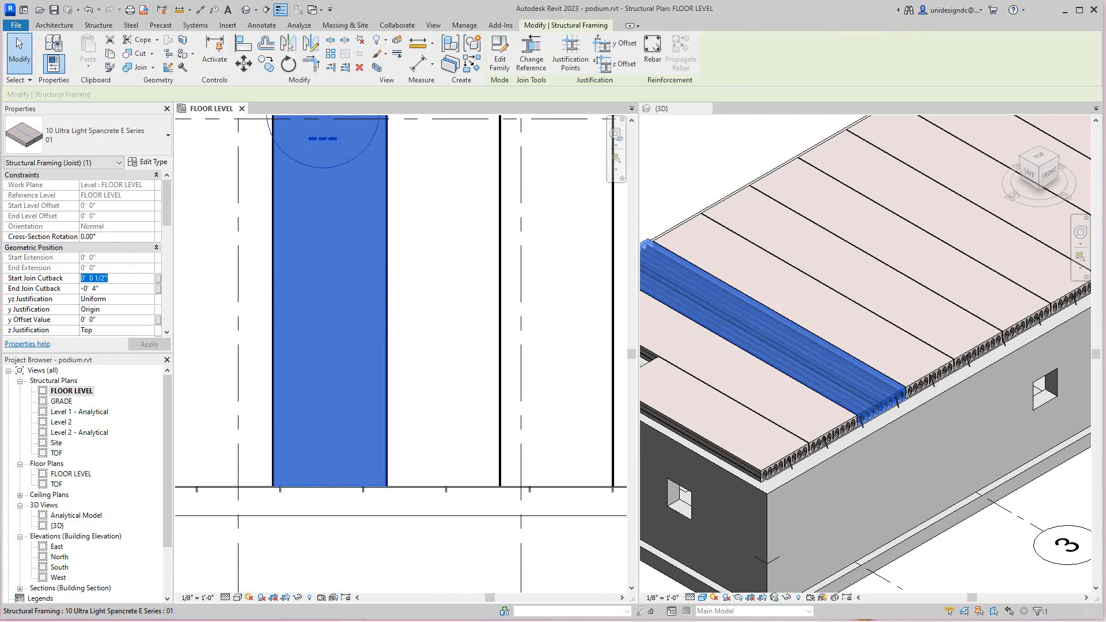
type("4")
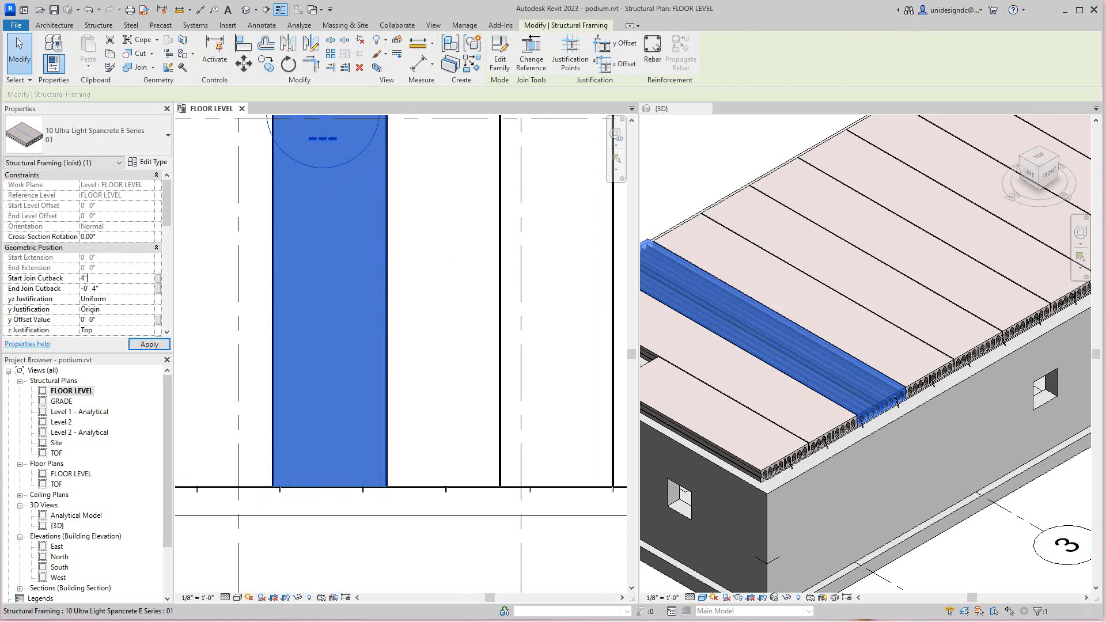
key("Return")
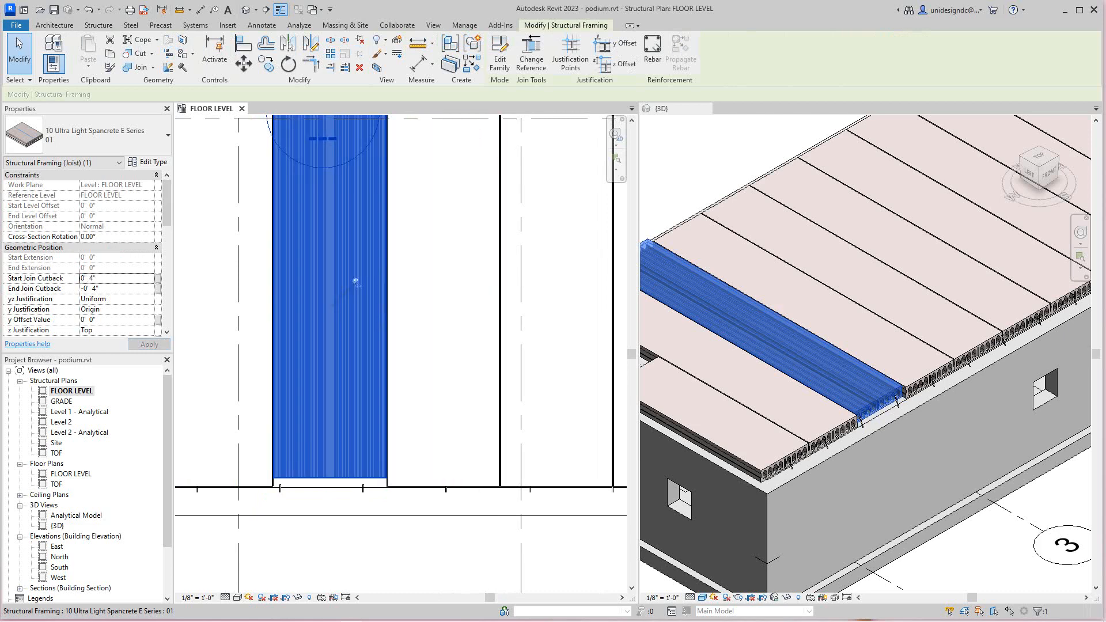
scroll(351, 302, "down", 1)
scroll(350, 302, "down", 3)
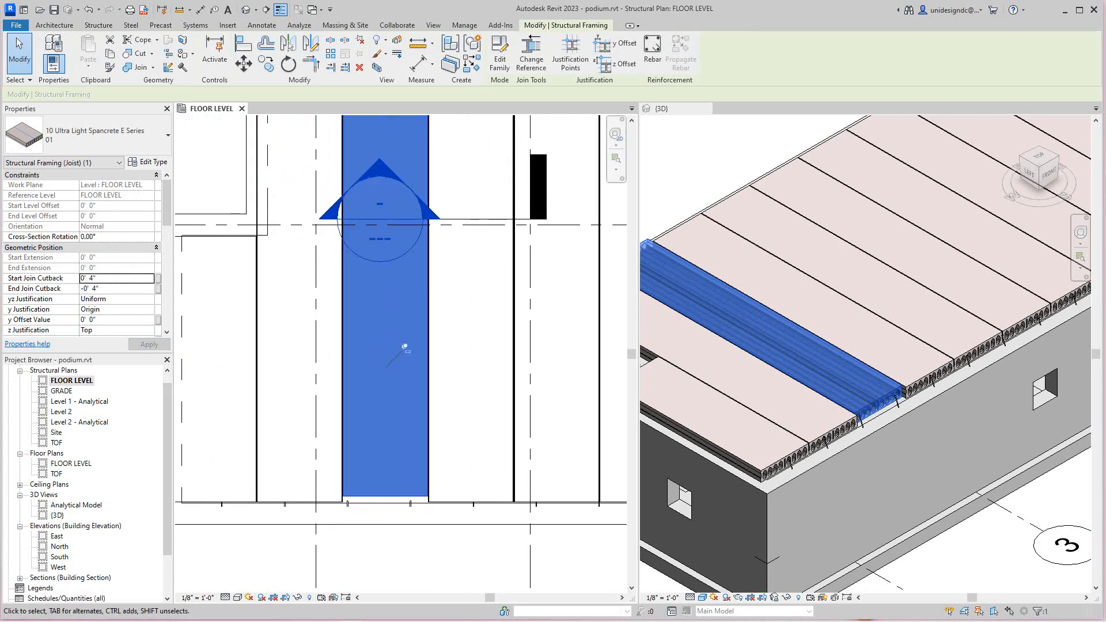
scroll(395, 393, "up", 2)
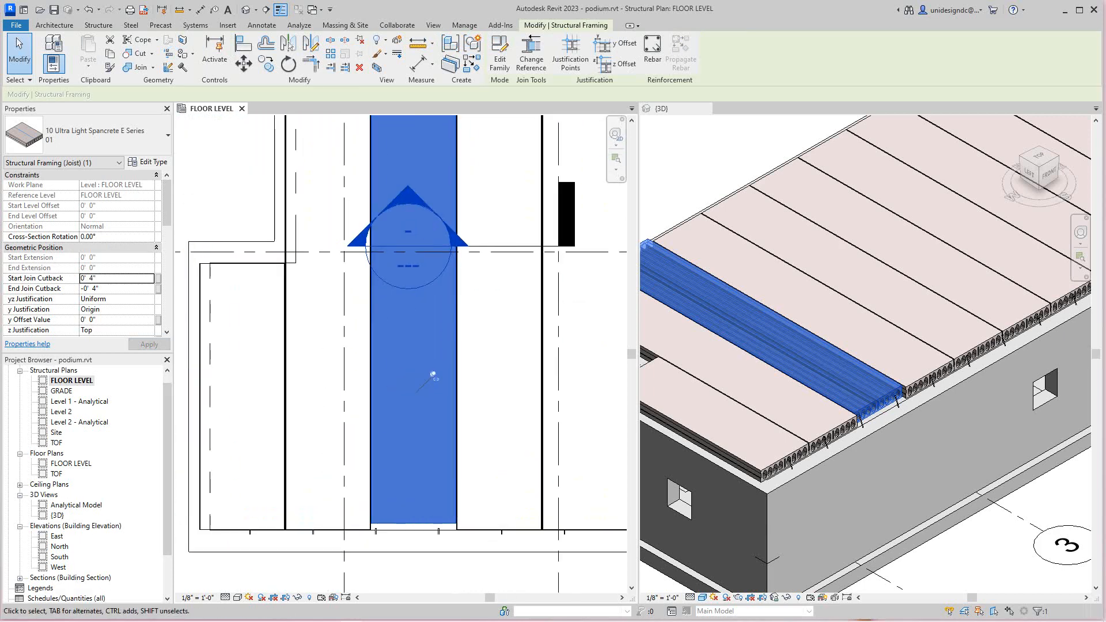
type("-")
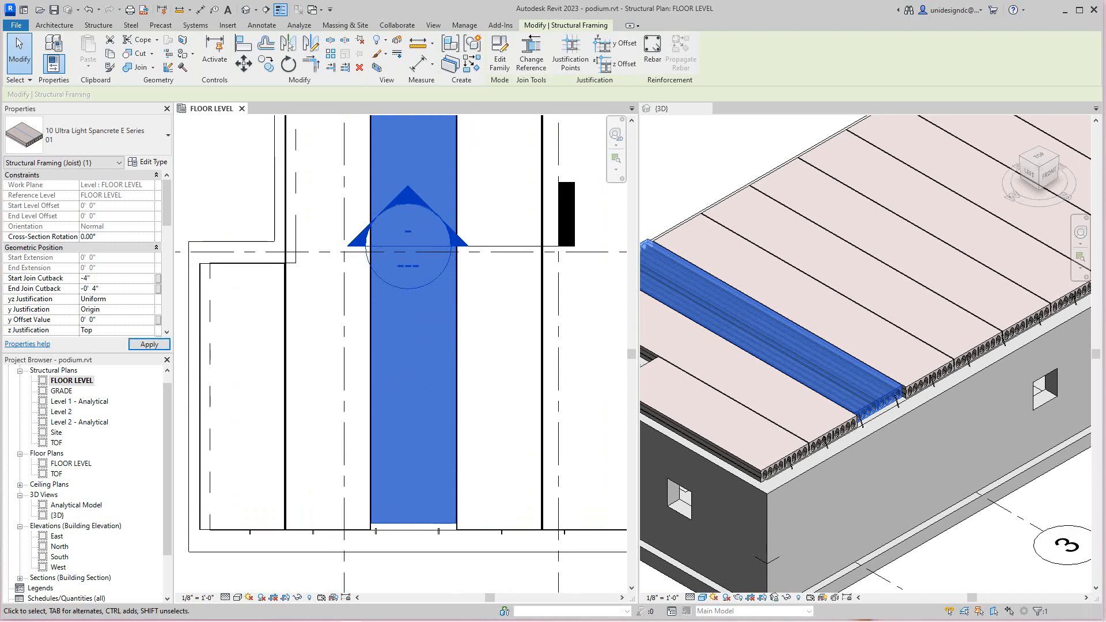
key("Escape")
Examine how the plank with the -4" cutbacks bears on the foundation walls compared with its neighbours
scroll(392, 559, "down", 3)
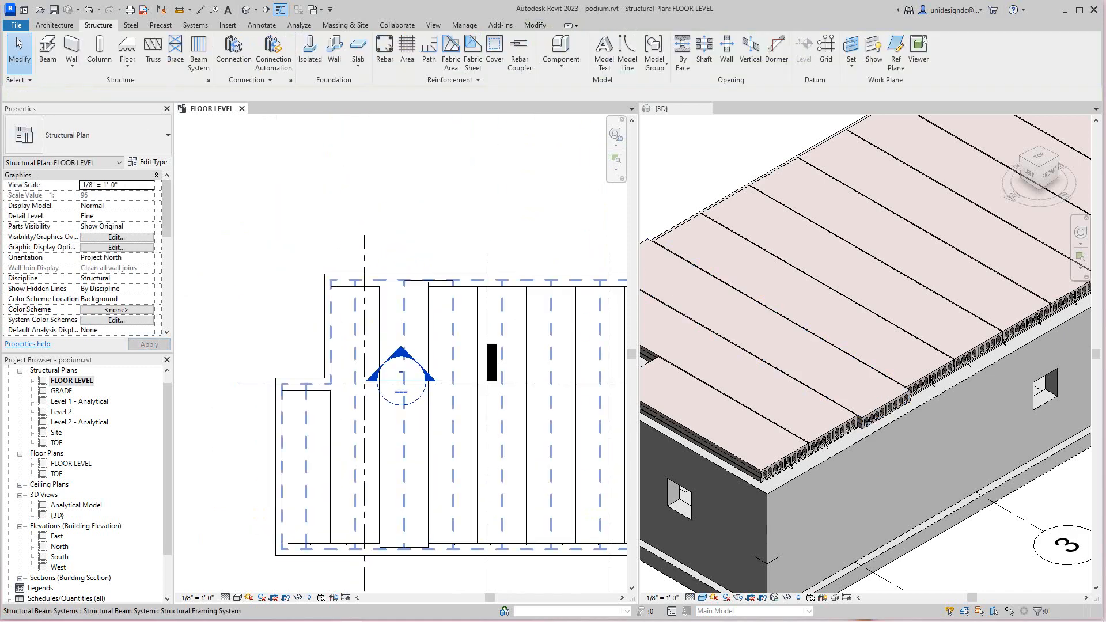
middle_click_drag(394, 322, 397, 345)
scroll(398, 345, "up", 4)
scroll(441, 299, "up", 2)
scroll(438, 276, "down", 3)
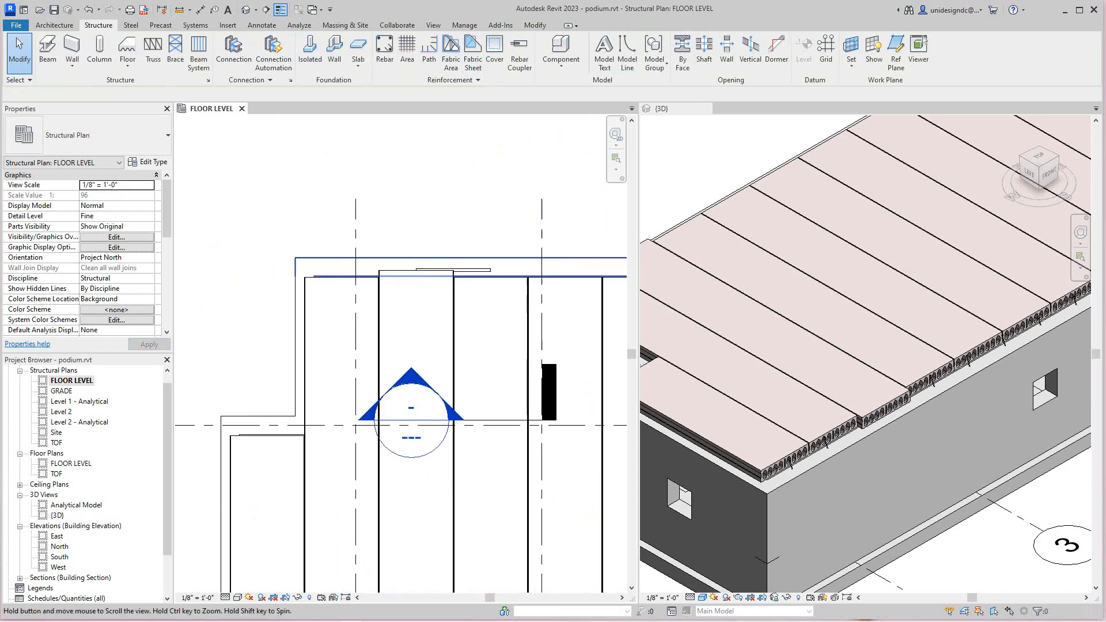
middle_click_drag(437, 276, 399, 264)
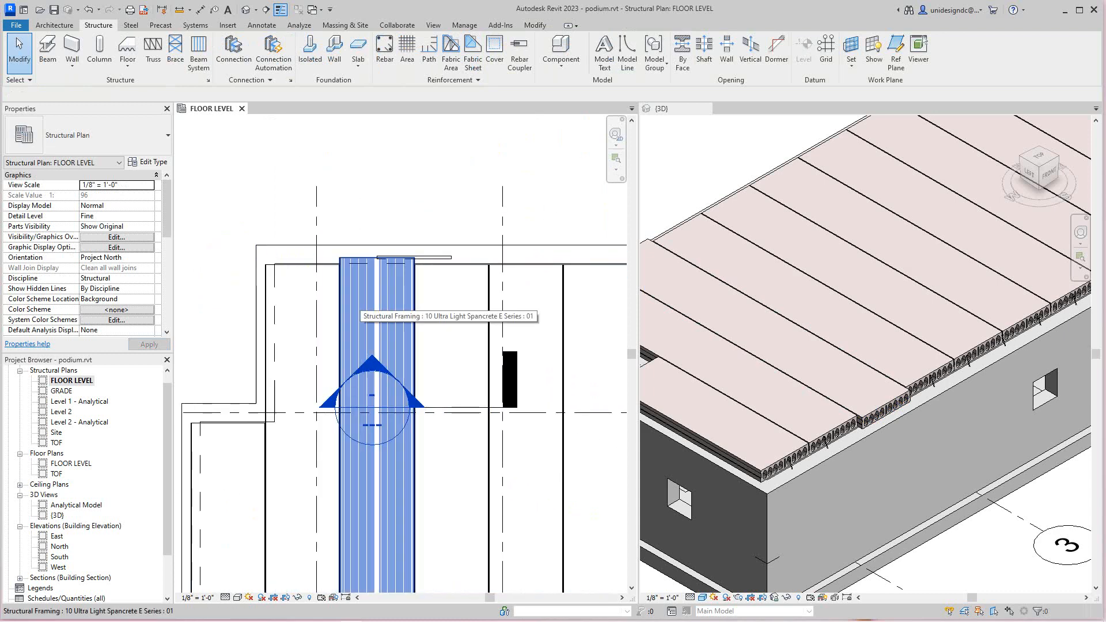
scroll(355, 288, "up", 2)
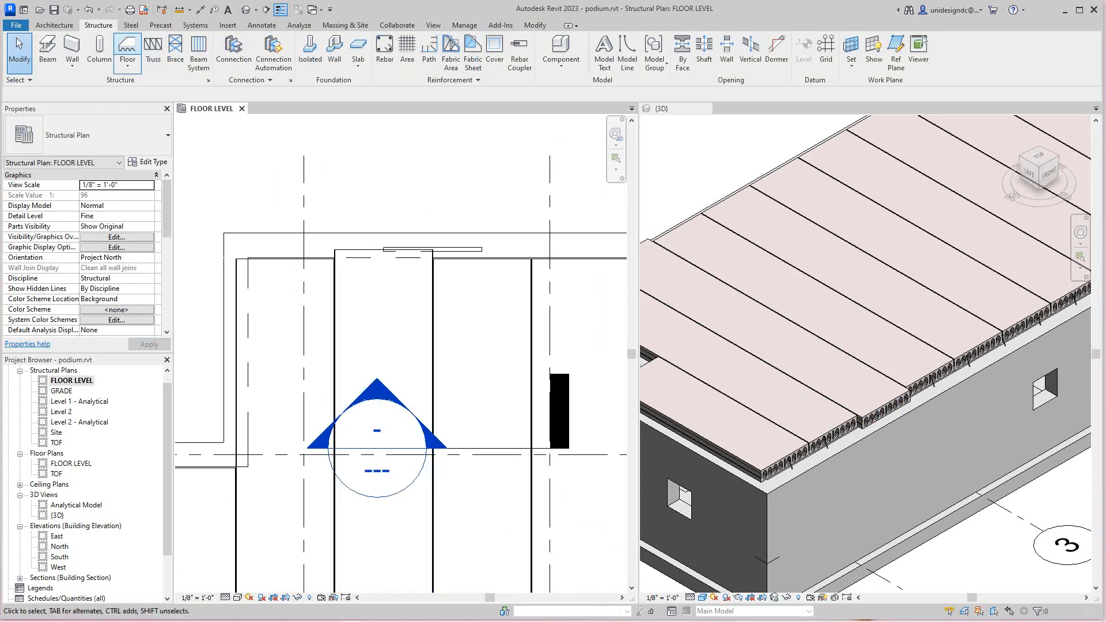
left_click(534, 25)
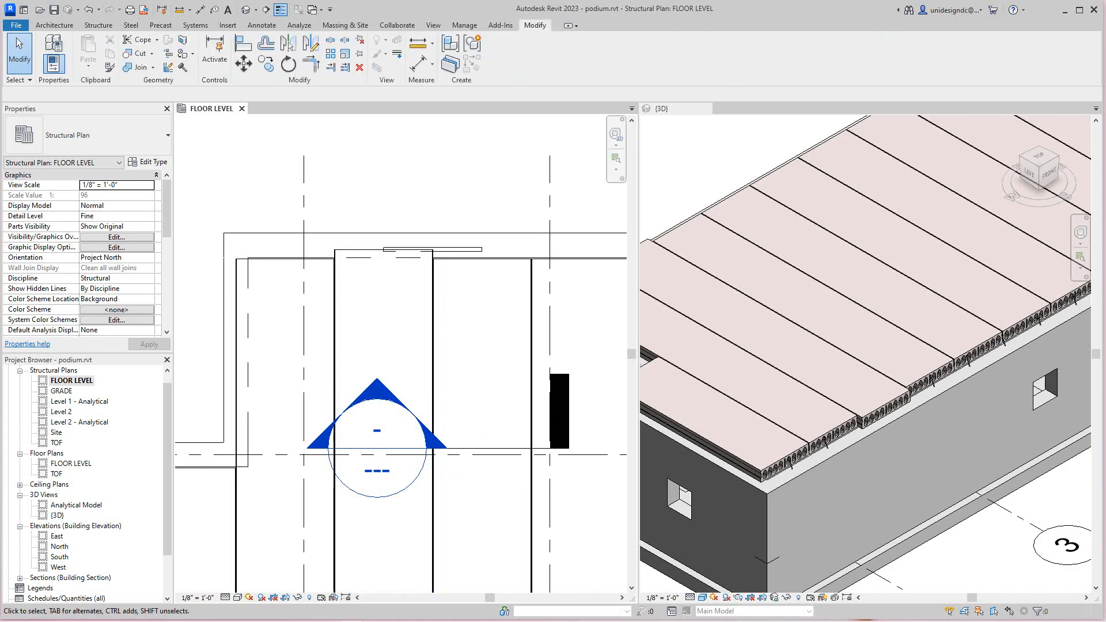
left_click(243, 43)
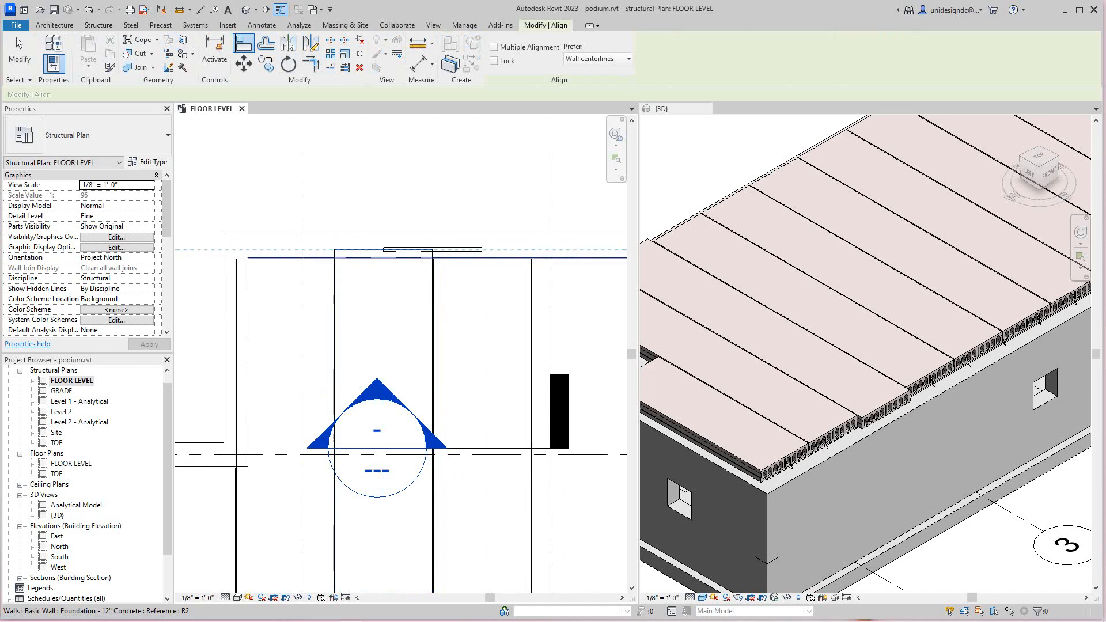
scroll(252, 251, "up", 2)
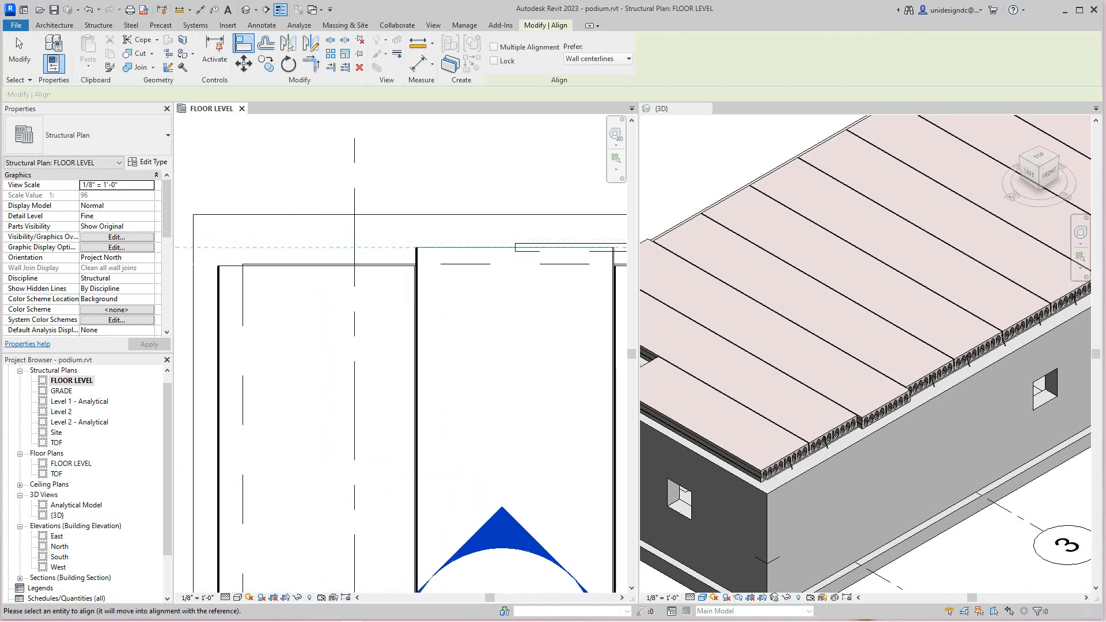
key("Escape")
Remove the structural beam system from the floor, keeping its planks as individual framing members
scroll(407, 285, "down", 3)
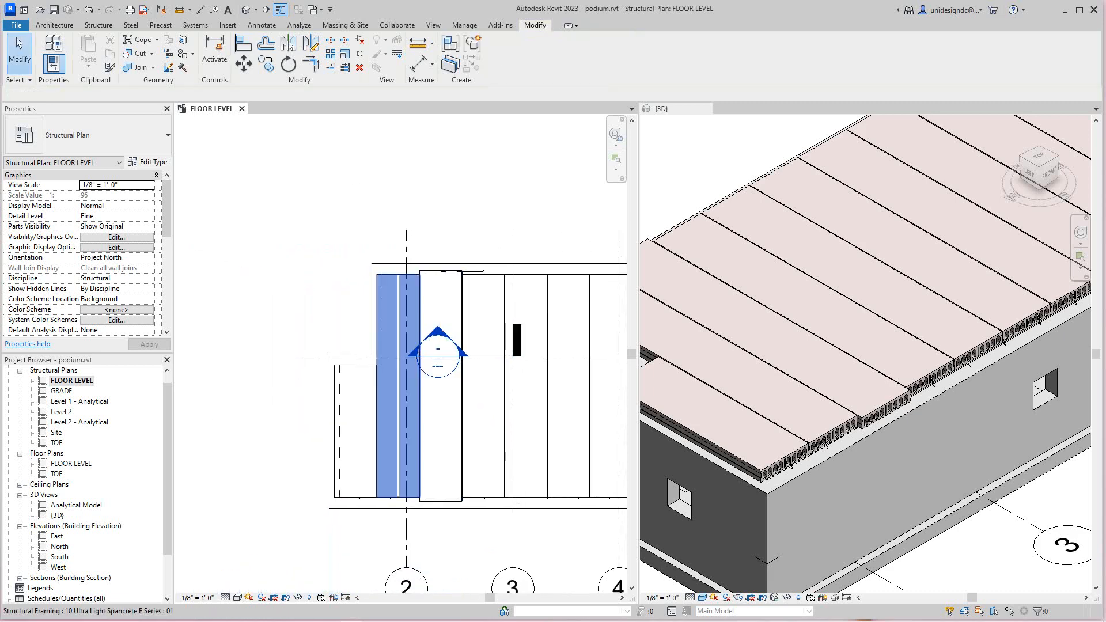
scroll(438, 394, "down", 2)
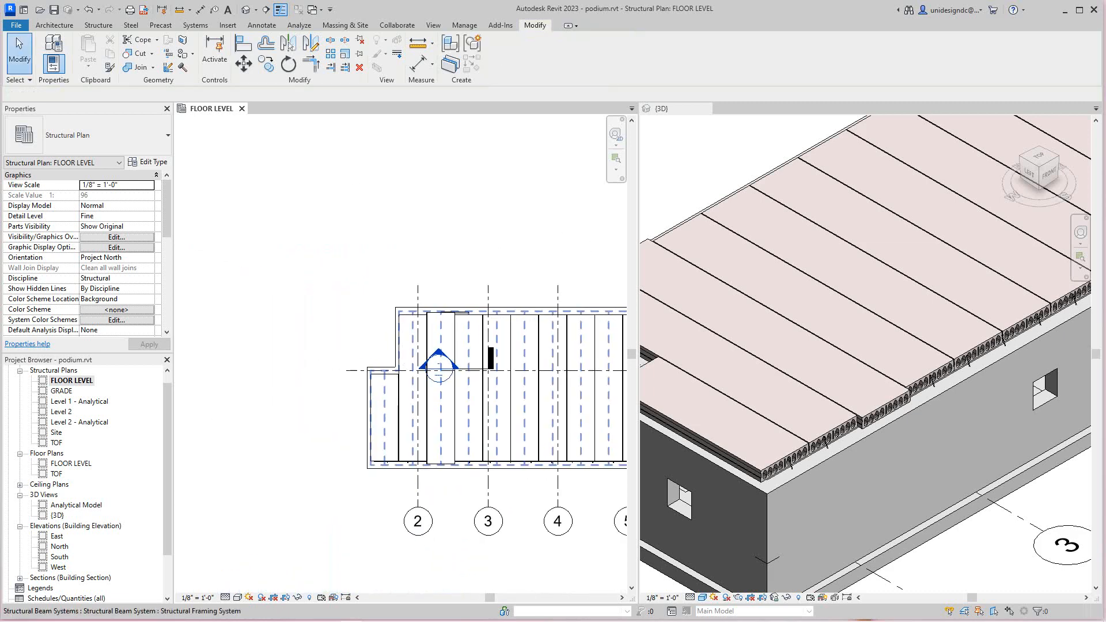
middle_click_drag(470, 395, 364, 380)
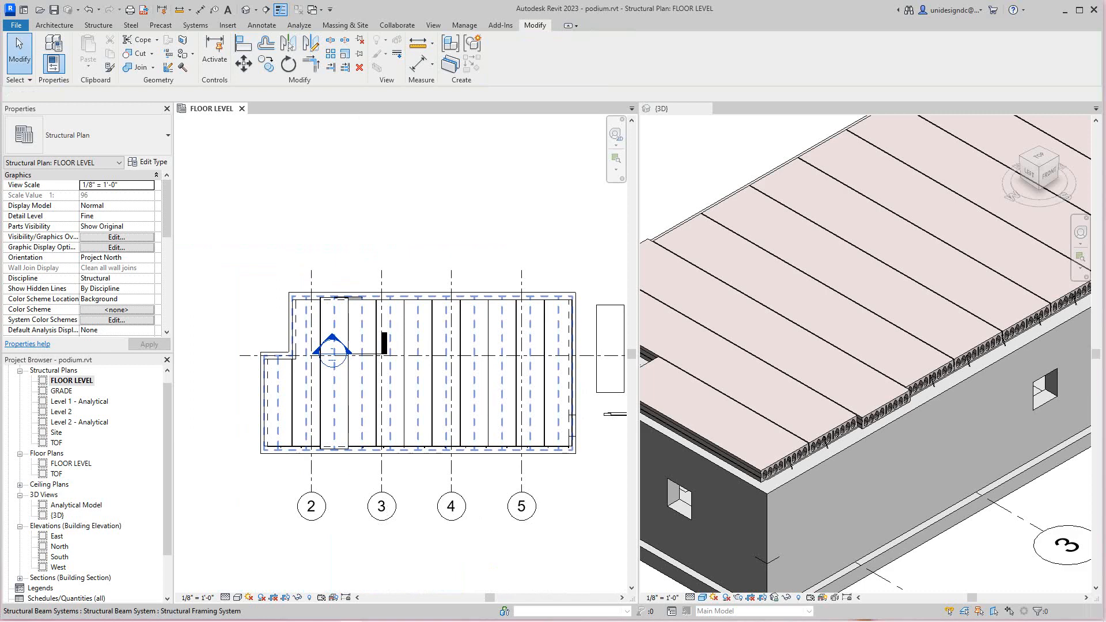
left_click(390, 345)
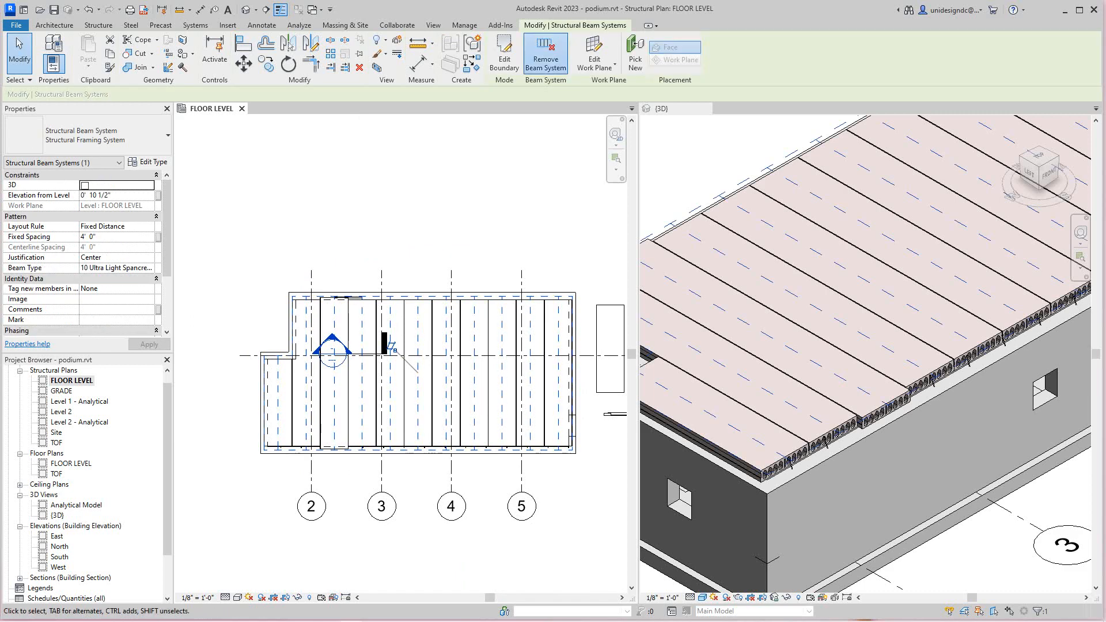
left_click(546, 54)
Align the end of the plank at grid 2 with the adjacent extended plank's end on the bearing pad wall
scroll(316, 338, "up", 3)
scroll(320, 188, "up", 2)
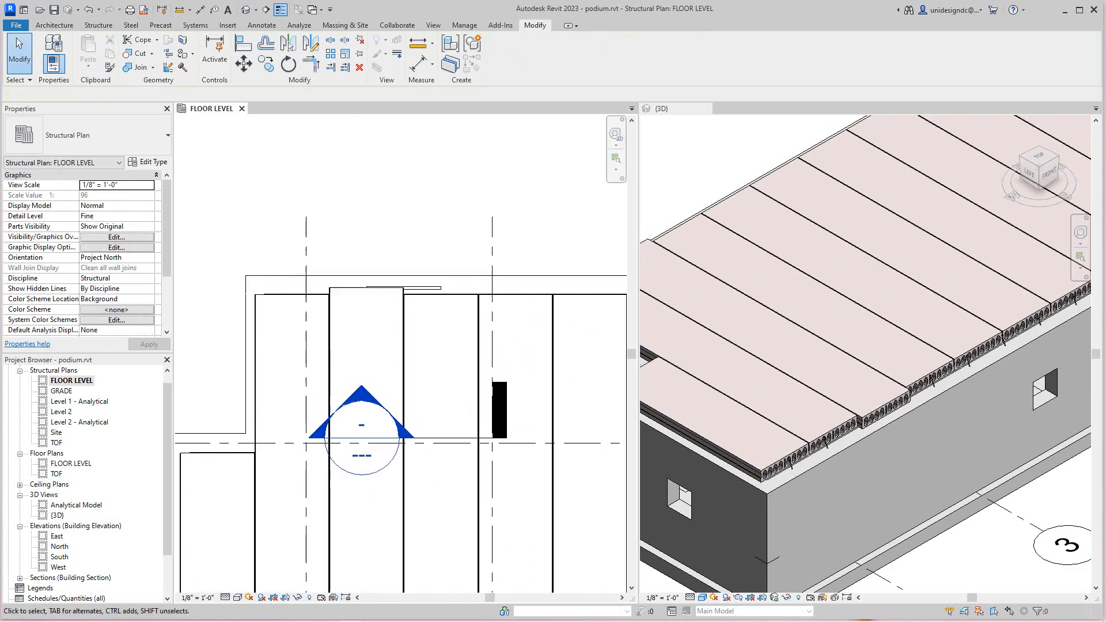
left_click(289, 45)
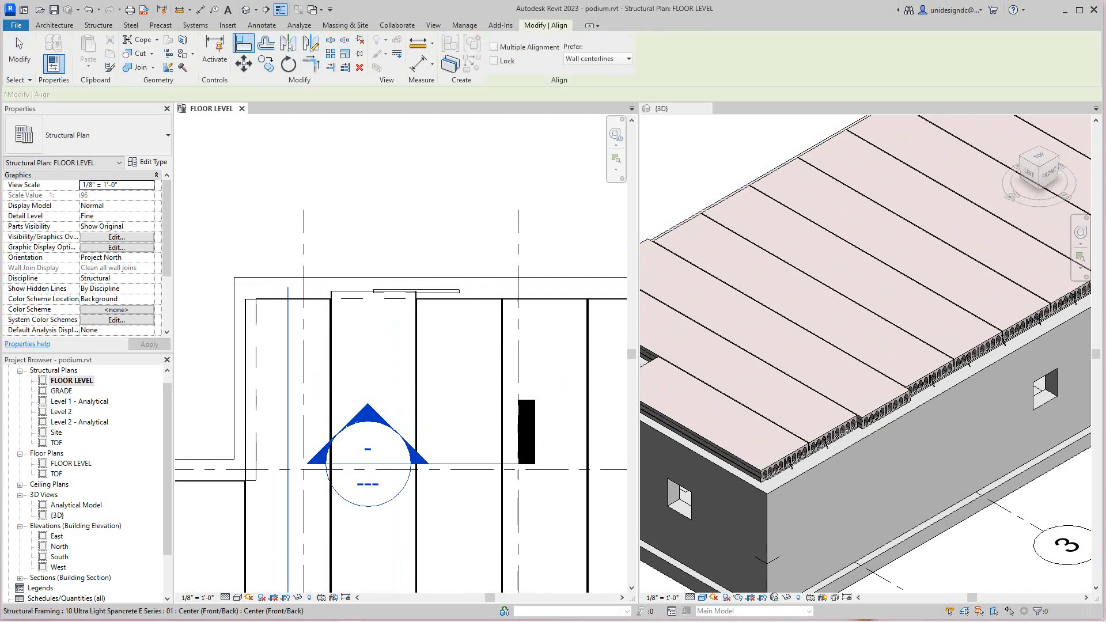
scroll(311, 337, "up", 2)
left_click(382, 270)
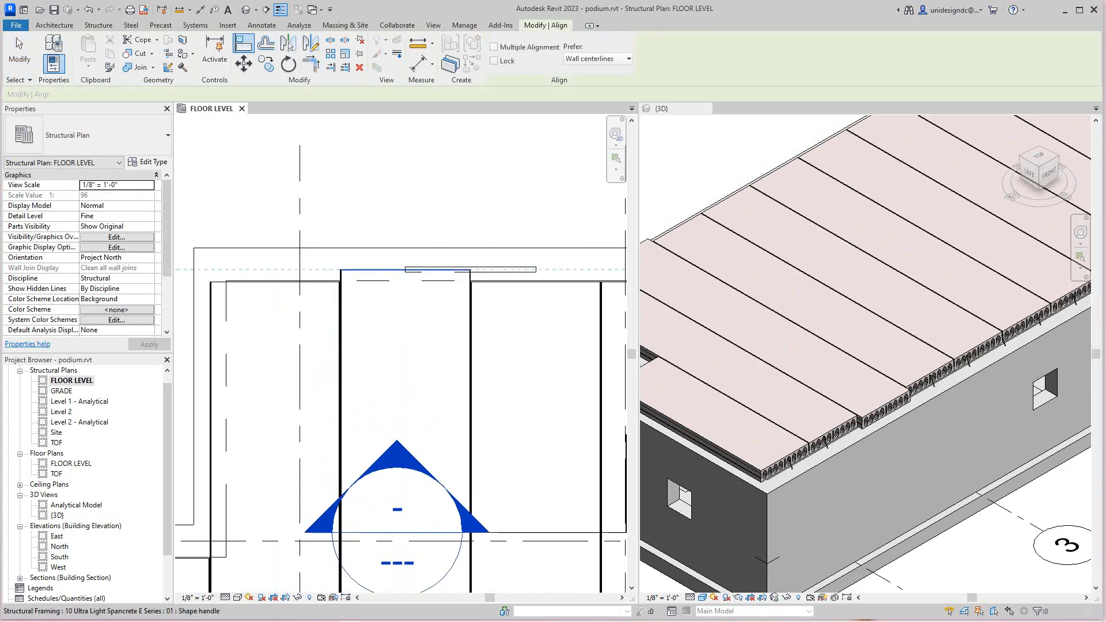
left_click(288, 282)
Align the opposite end of the plank at grid 2 with the extended plank's end on the other foundation wall
scroll(344, 299, "down", 2)
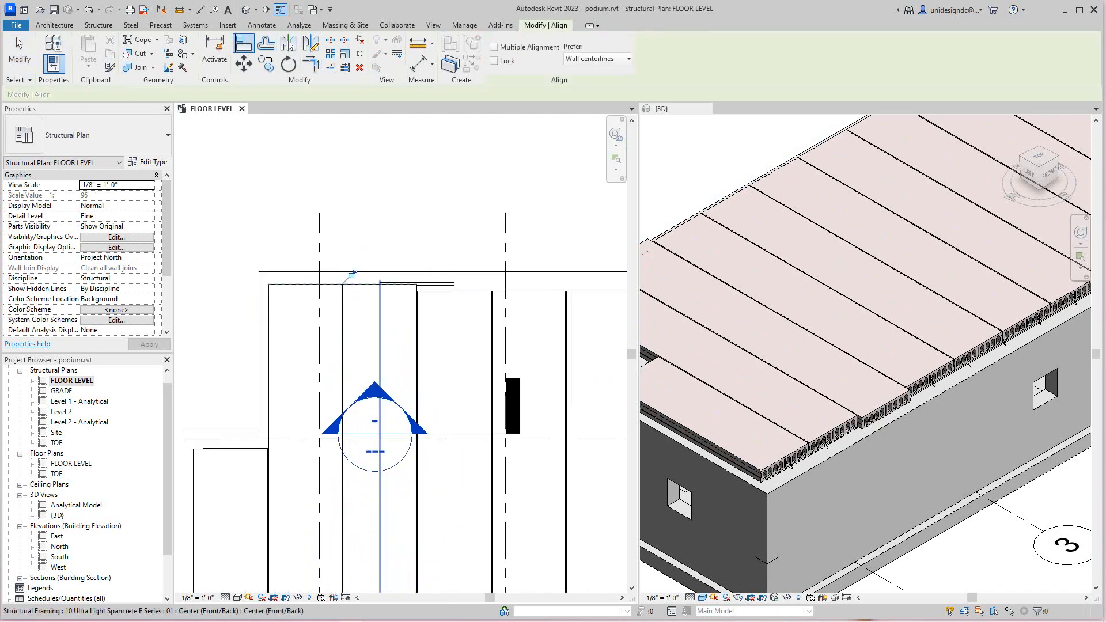
middle_click_drag(377, 426, 384, 239)
middle_click_drag(386, 369, 411, 244)
scroll(380, 382, "up", 5)
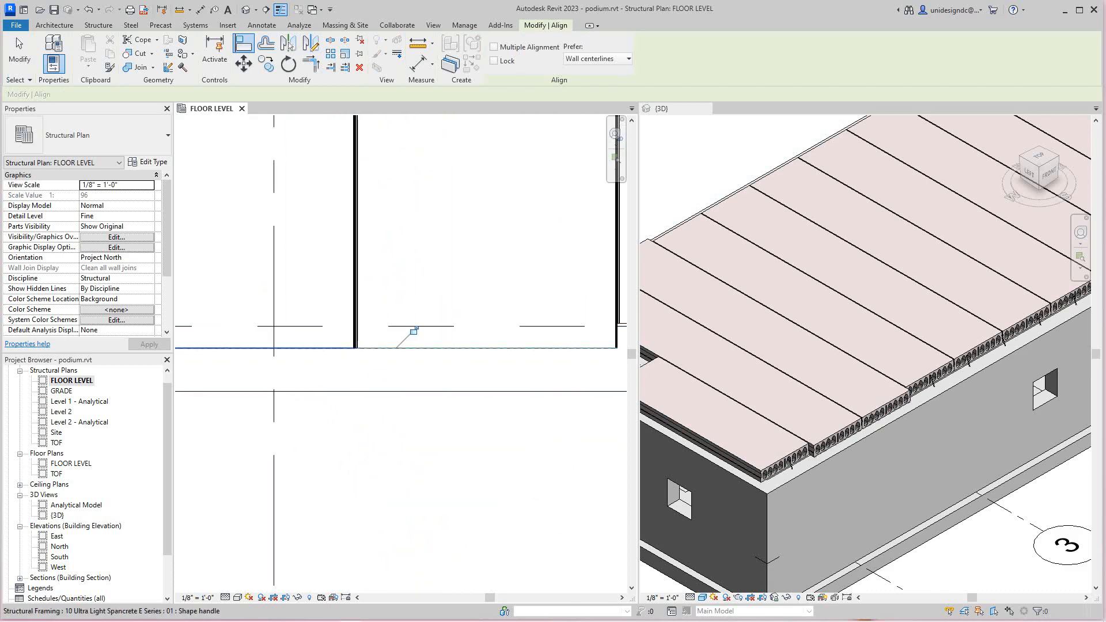
scroll(365, 346, "down", 4)
scroll(420, 404, "up", 6)
scroll(442, 376, "down", 7)
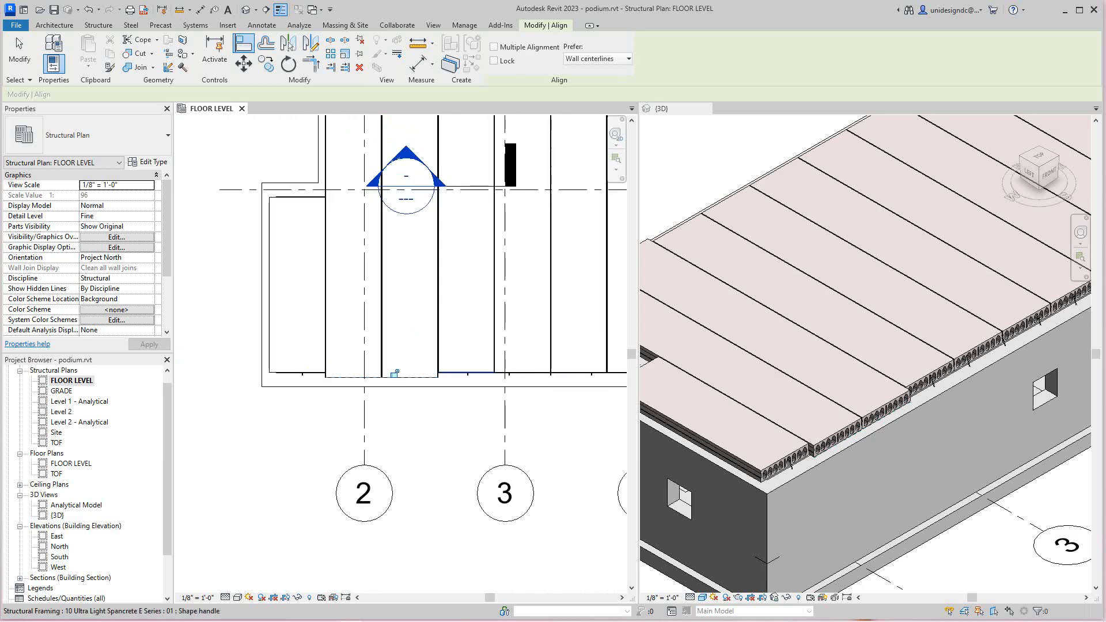
Nudge the plastic bearing pad on the far foundation wall slightly inward, toward the planks
middle_click_drag(441, 375, 415, 511)
scroll(411, 271, "up", 4)
scroll(429, 231, "up", 2)
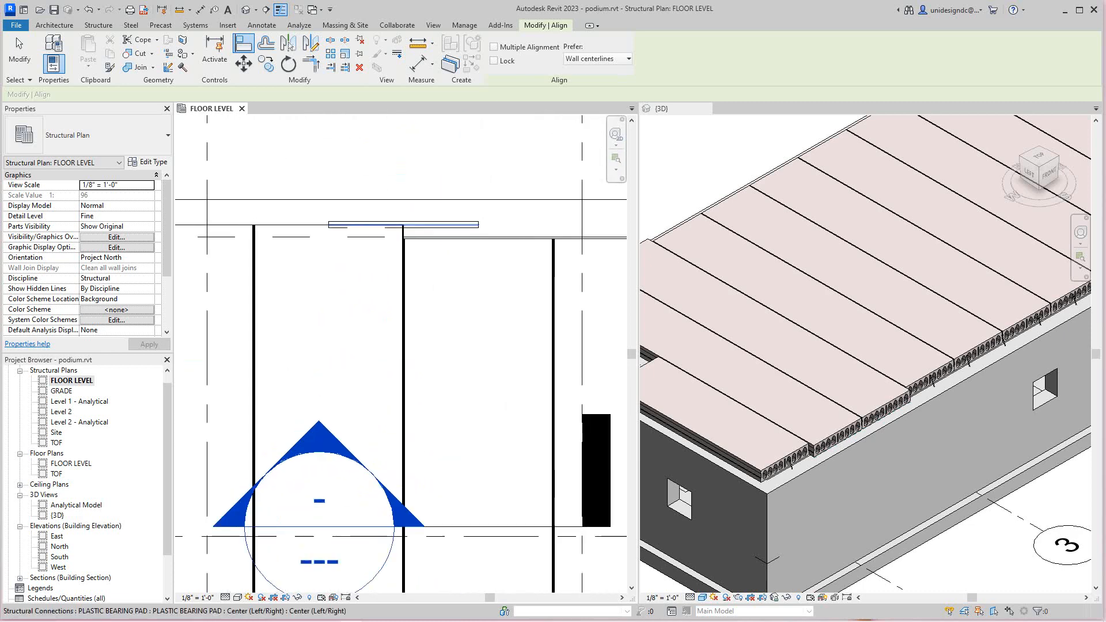
key("Escape")
scroll(428, 230, "up", 2)
left_click(429, 225)
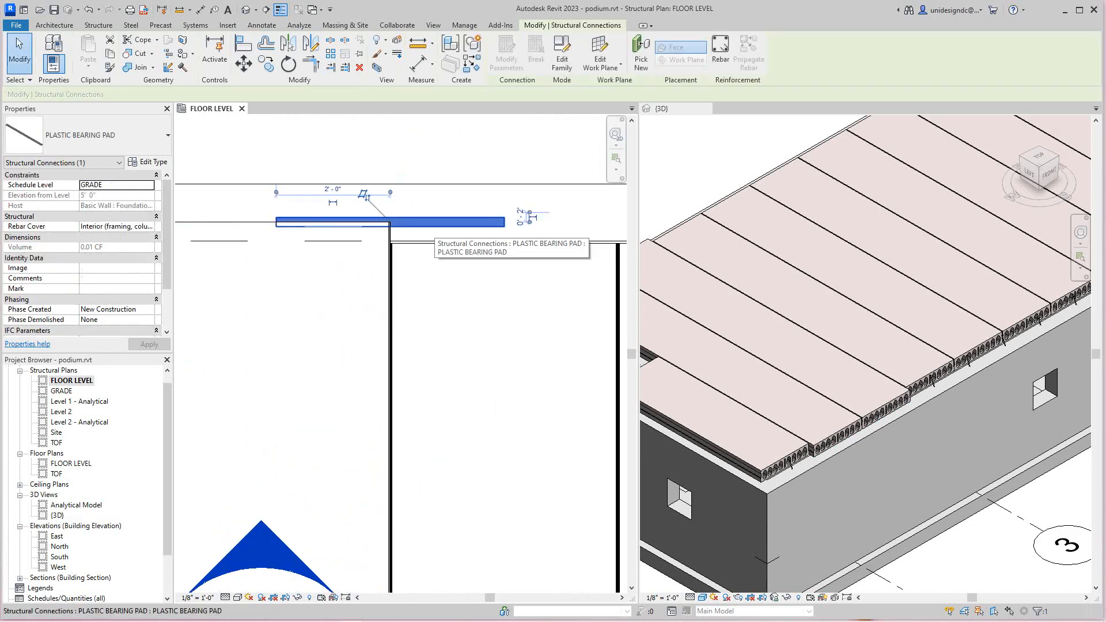
key("Down")
key("Down")
key("Down")
key("Escape")
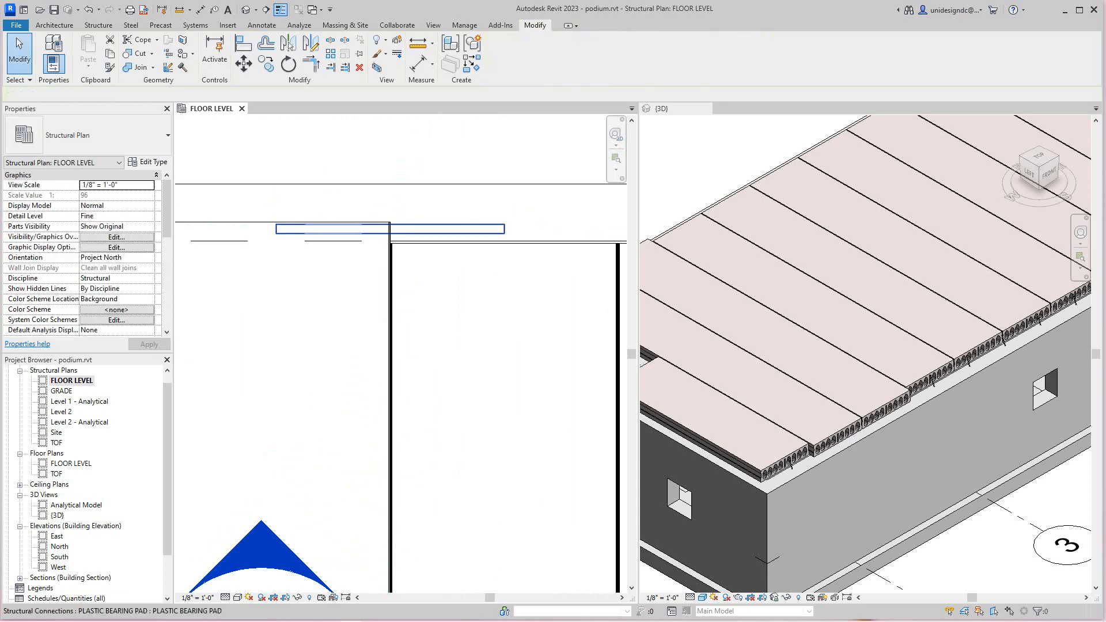
Align the near-wall end of the plank just before grid 3 with the extended end of the plank beside it
scroll(460, 238, "down", 1)
middle_click_drag(504, 399, 471, 322)
scroll(471, 322, "down", 3)
scroll(471, 345, "down", 1)
middle_click_drag(472, 415, 433, 257)
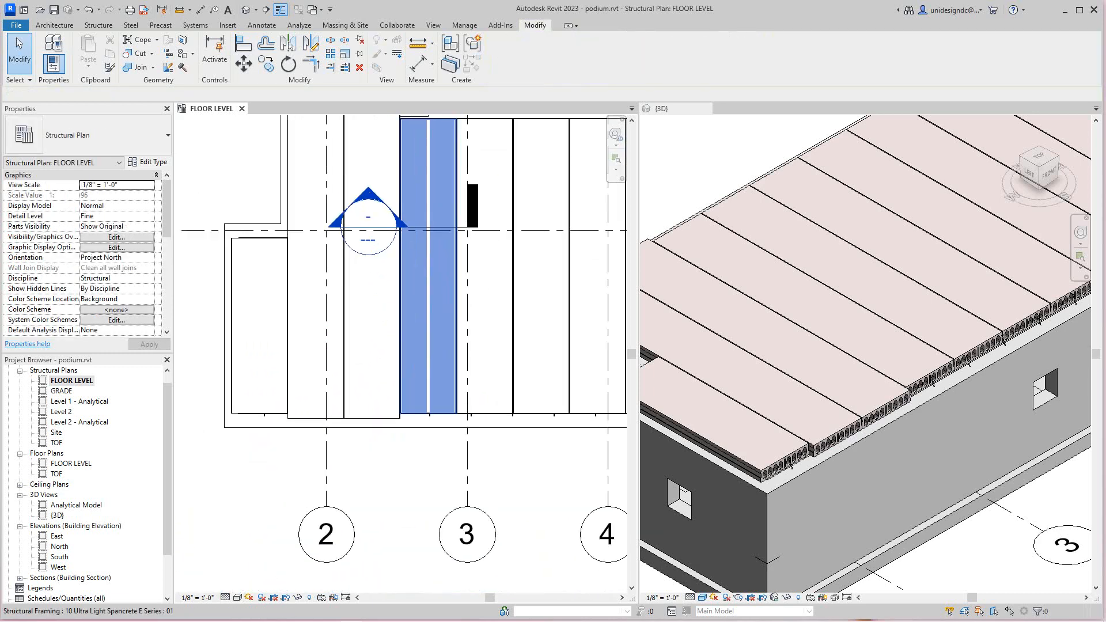
scroll(444, 424, "up", 7)
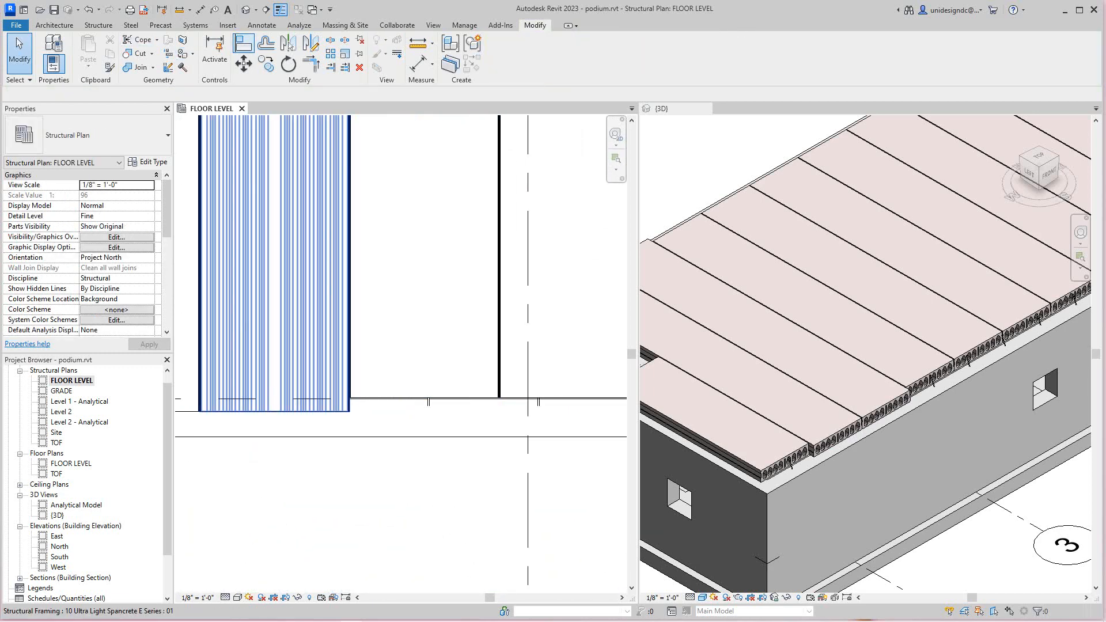
key("a")
key("l")
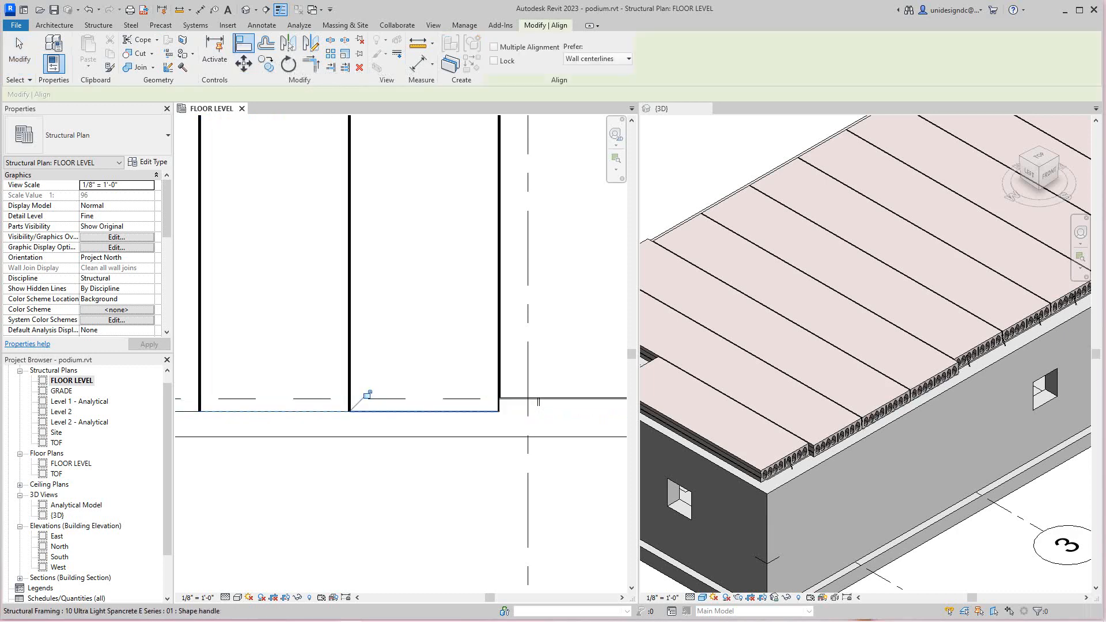
Align the near-wall end of the plank at grid 3 with the extended planks' ends
scroll(461, 437, "down", 1)
middle_click_drag(461, 437, 339, 427)
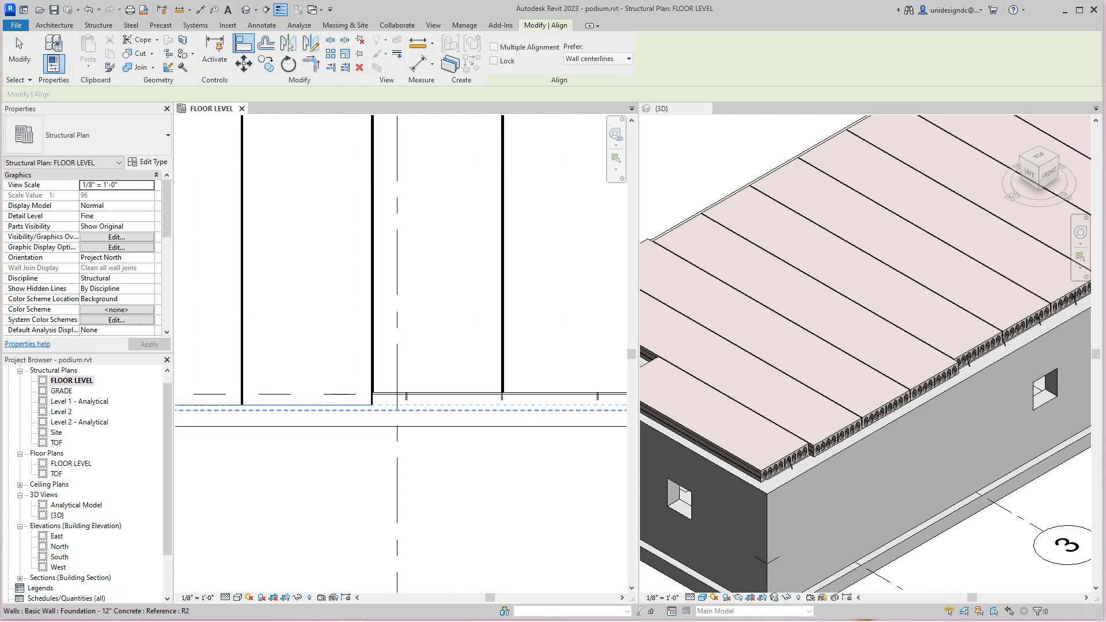
left_click(438, 394)
middle_click_drag(437, 397, 403, 397)
scroll(402, 397, "up", 1)
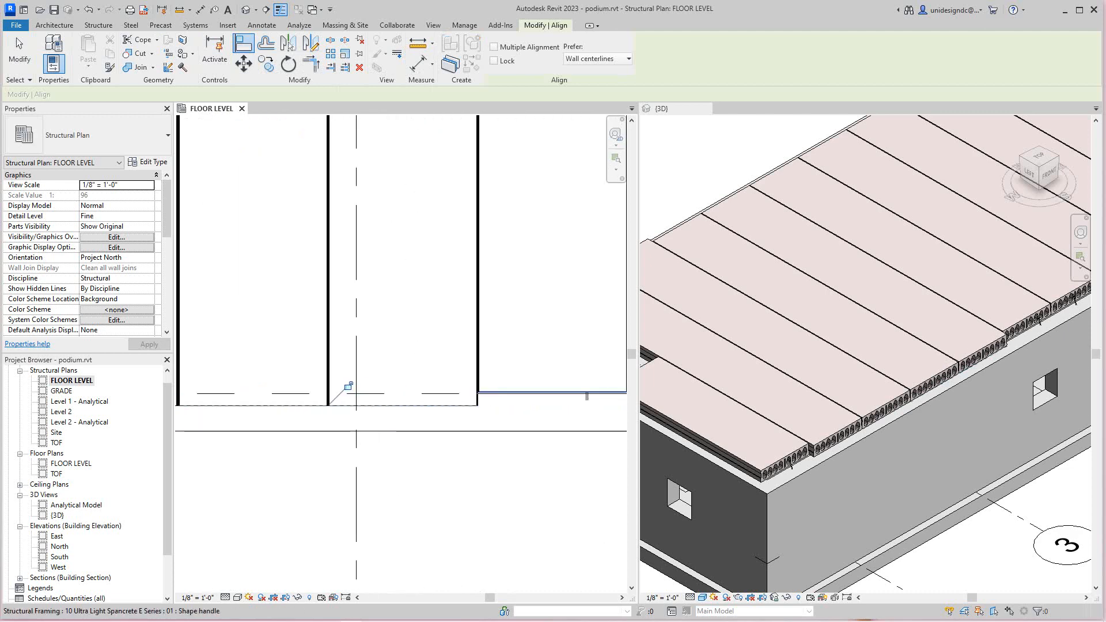
Try aligning the grid 3 plank's near end with the next unextended plank, and return it to the extended planks' line
left_click(502, 392)
scroll(510, 413, "down", 2)
middle_click_drag(510, 412, 441, 404)
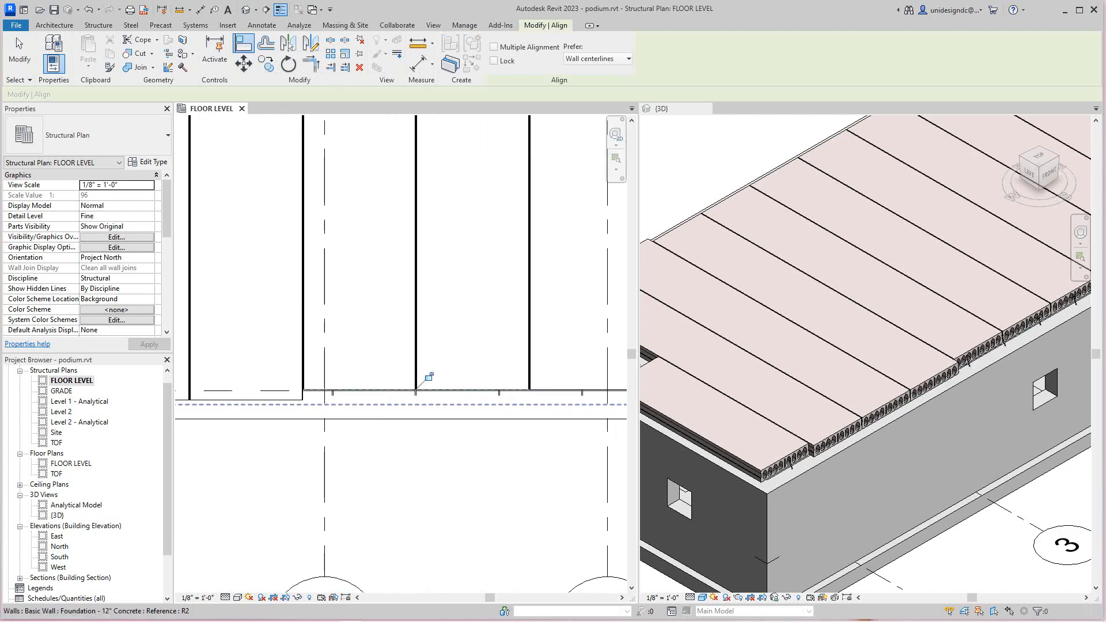
scroll(283, 395, "up", 3)
scroll(362, 394, "up", 3)
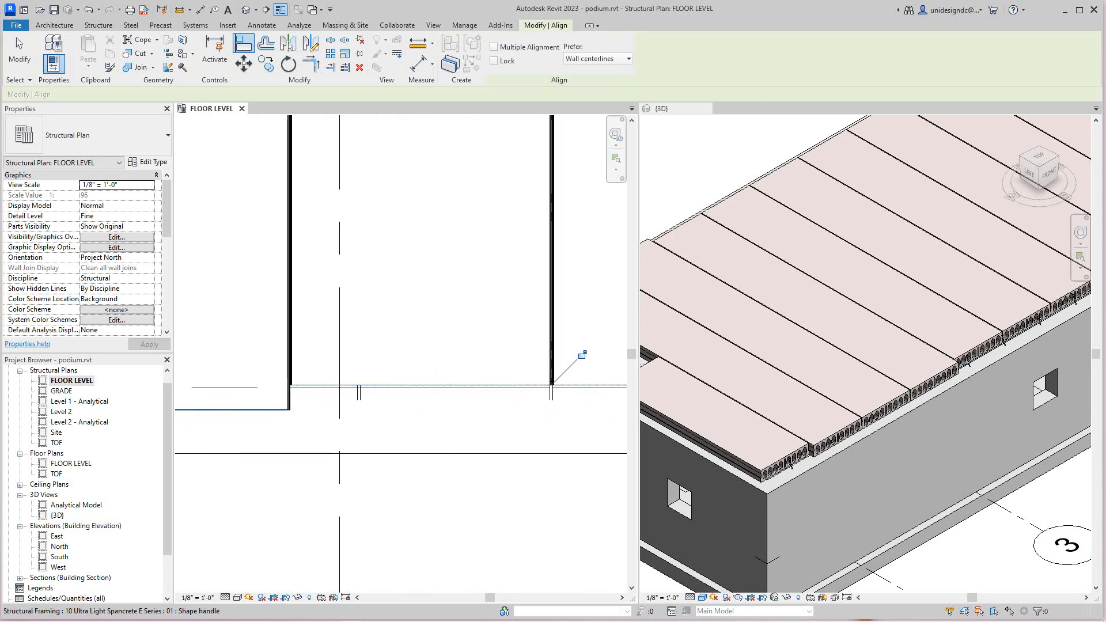
left_click(421, 385)
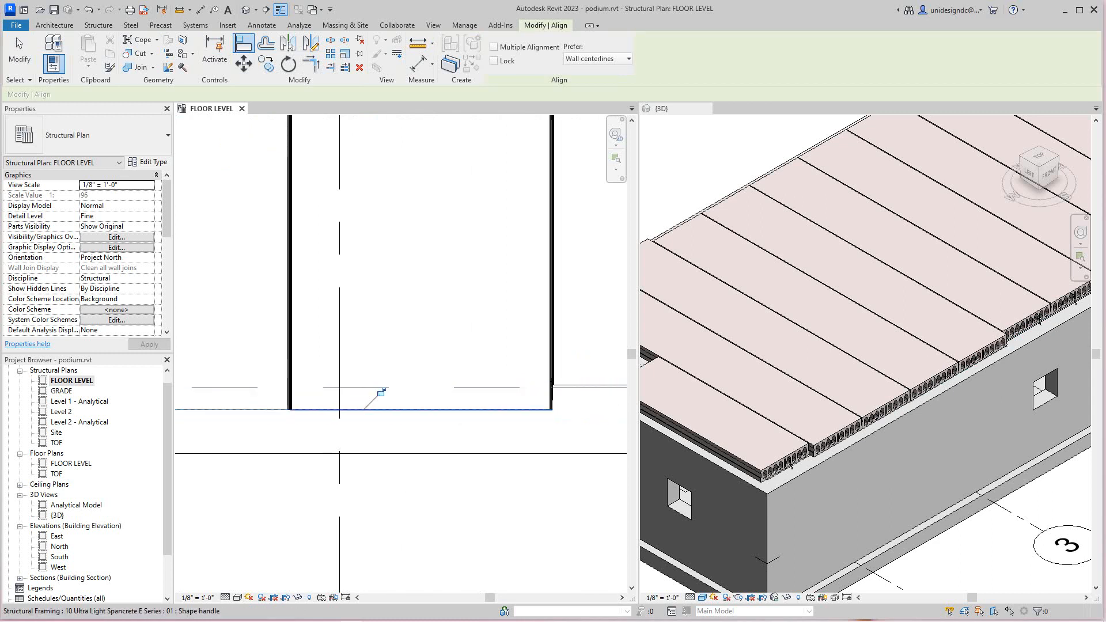
Align the near-wall ends of the plank just past grid 3 and the plank at grid 4 with the extended planks
left_click(423, 410)
left_click(587, 385)
scroll(467, 440, "down", 1)
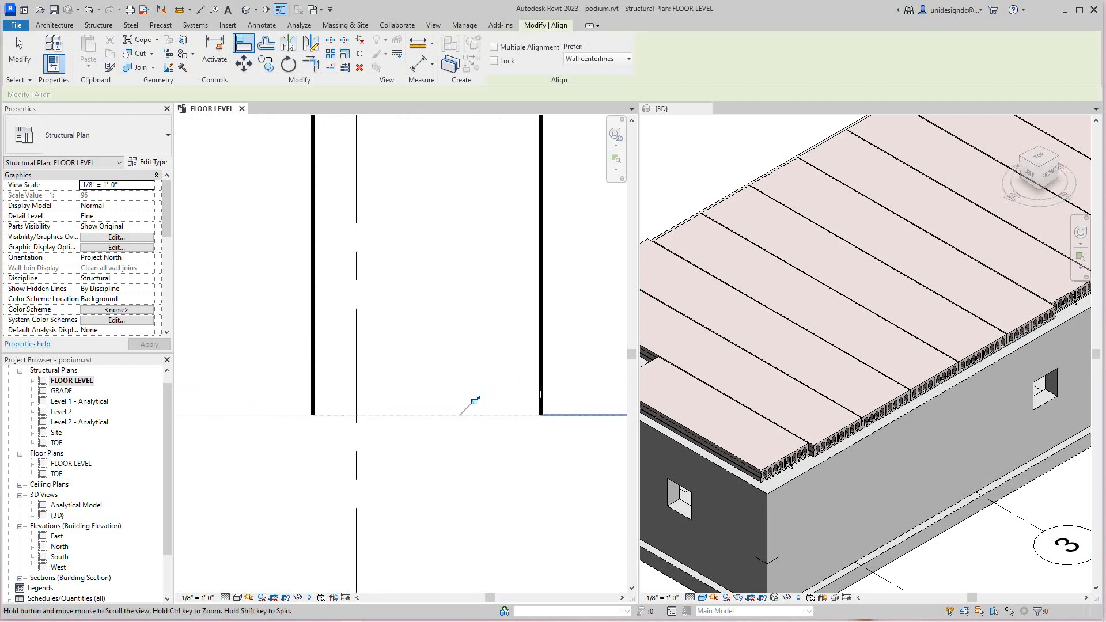
scroll(398, 398, "down", 1)
middle_click_drag(610, 418, 498, 403)
scroll(498, 403, "up", 3)
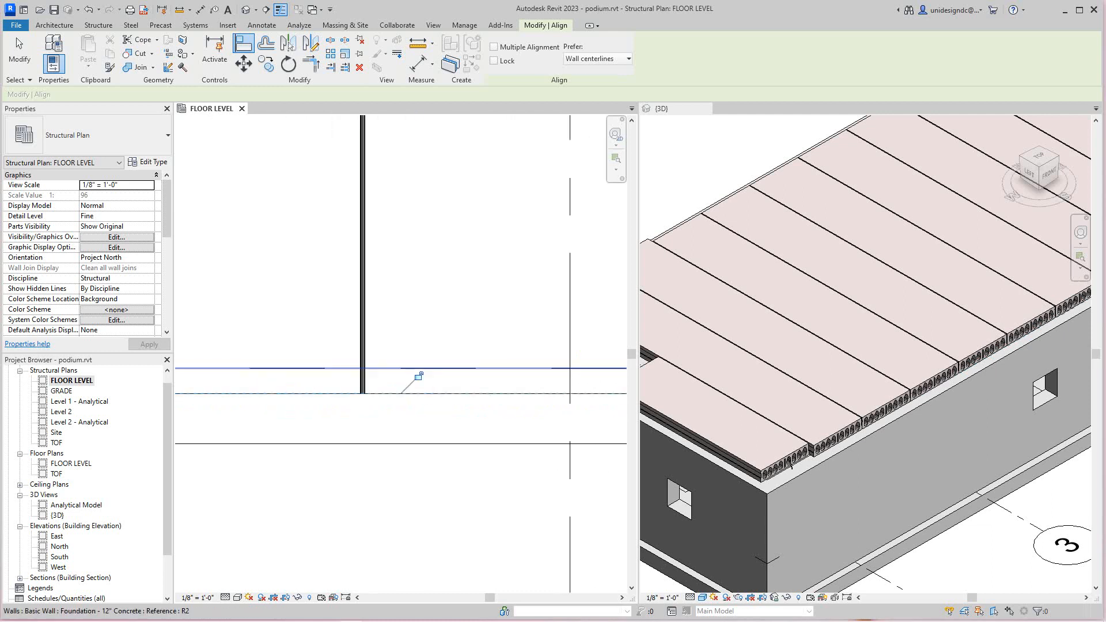
Align the near-wall ends of the two planks between grids 4 and 5 with the extended planks' ends
scroll(417, 375, "down", 3)
scroll(433, 383, "up", 2)
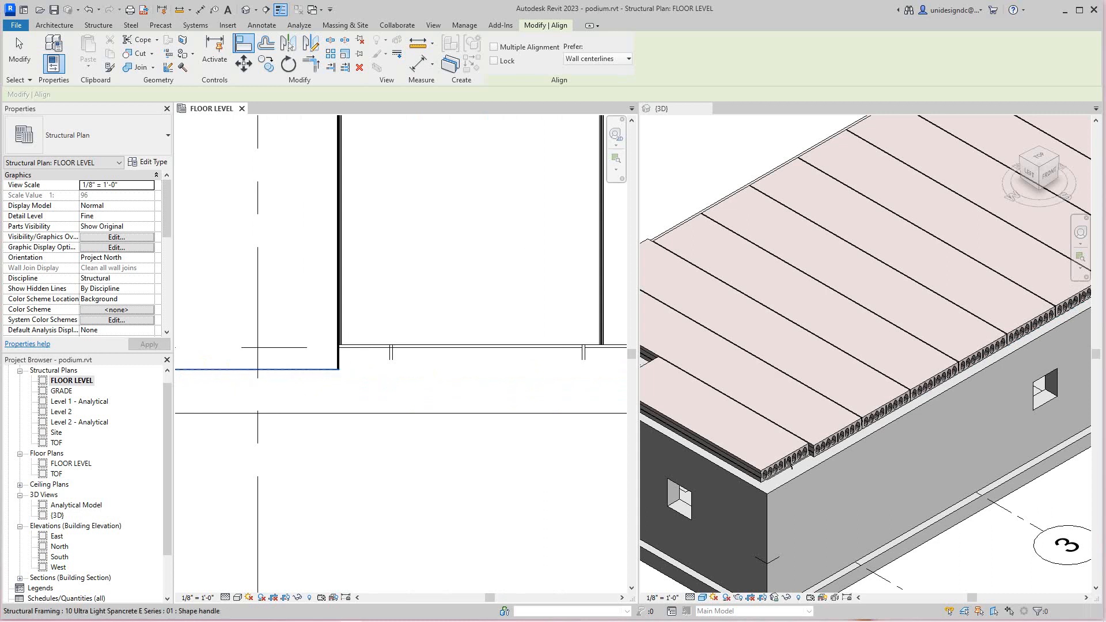
scroll(465, 365, "up", 2)
left_click(468, 331)
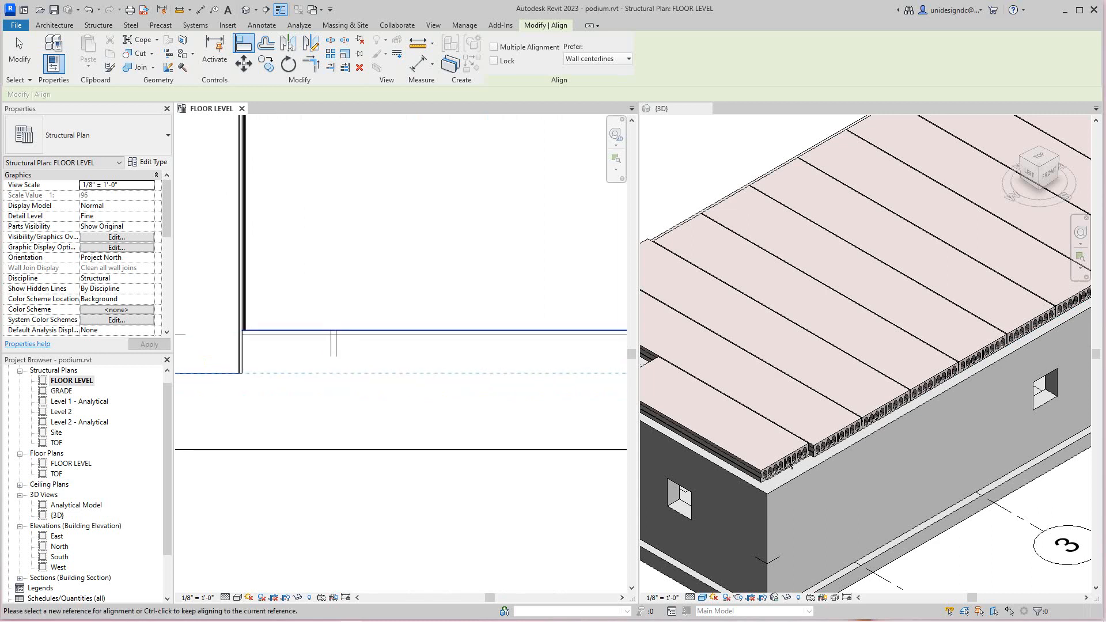
scroll(471, 344, "down", 1)
scroll(459, 337, "down", 1)
middle_click_drag(455, 337, 373, 341)
scroll(257, 371, "up", 2)
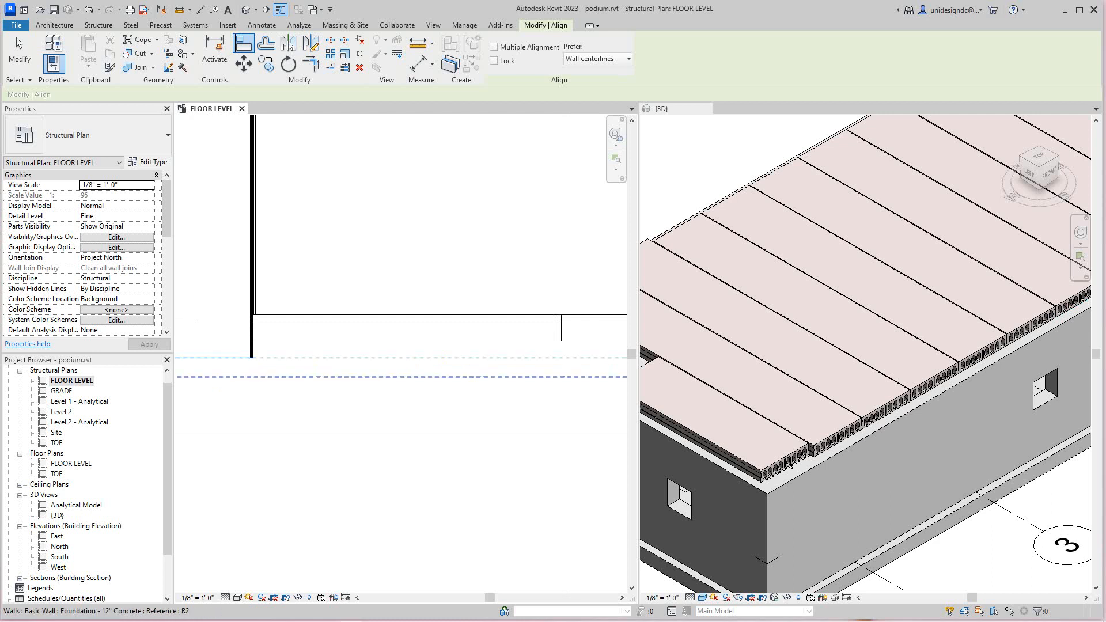
left_click(481, 315)
Align the near-wall ends of the plank at grid 5 and the last plank beyond it with the extended planks
scroll(483, 339, "down", 2)
middle_click_drag(482, 339, 179, 350)
scroll(178, 350, "up", 1)
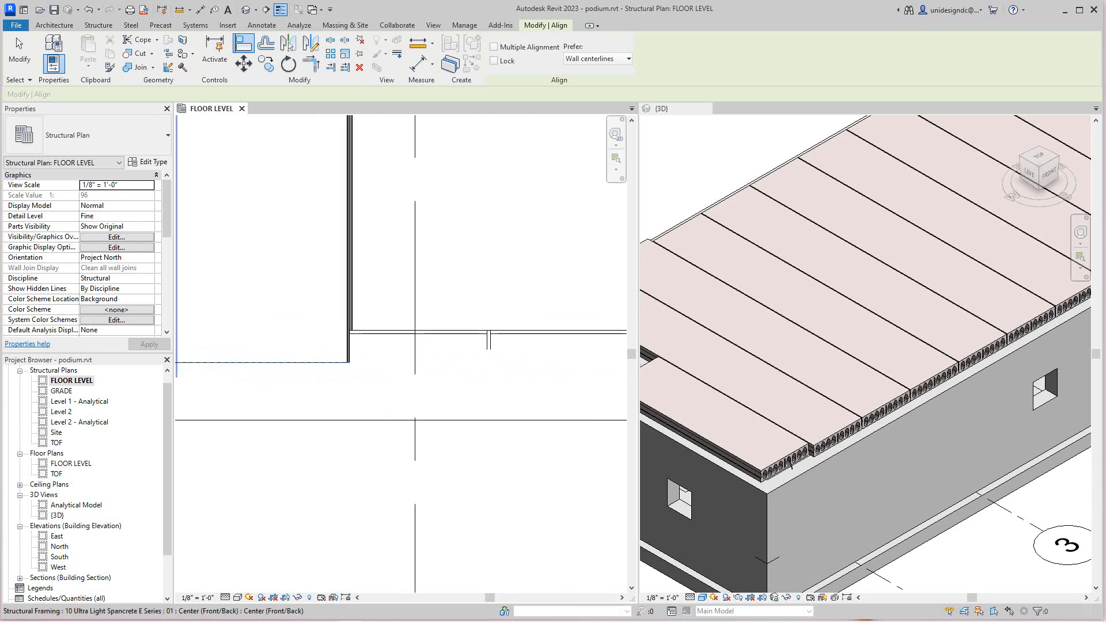
scroll(338, 354, "up", 2)
left_click(415, 319)
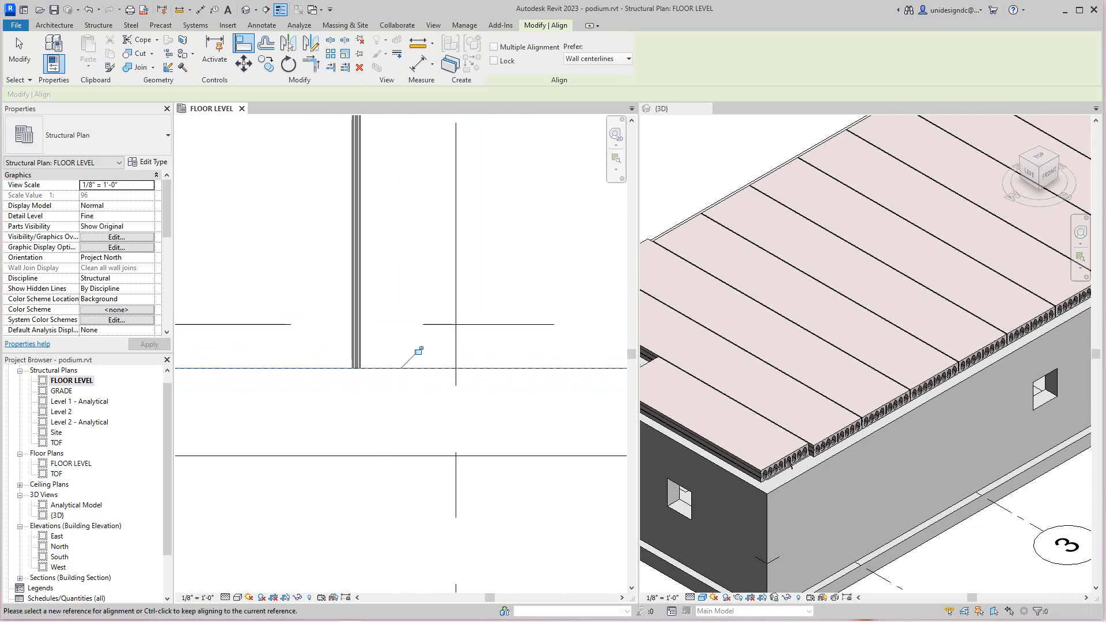
scroll(445, 335, "down", 2)
middle_click_drag(445, 342, 183, 368)
scroll(322, 393, "down", 2)
scroll(387, 393, "up", 2)
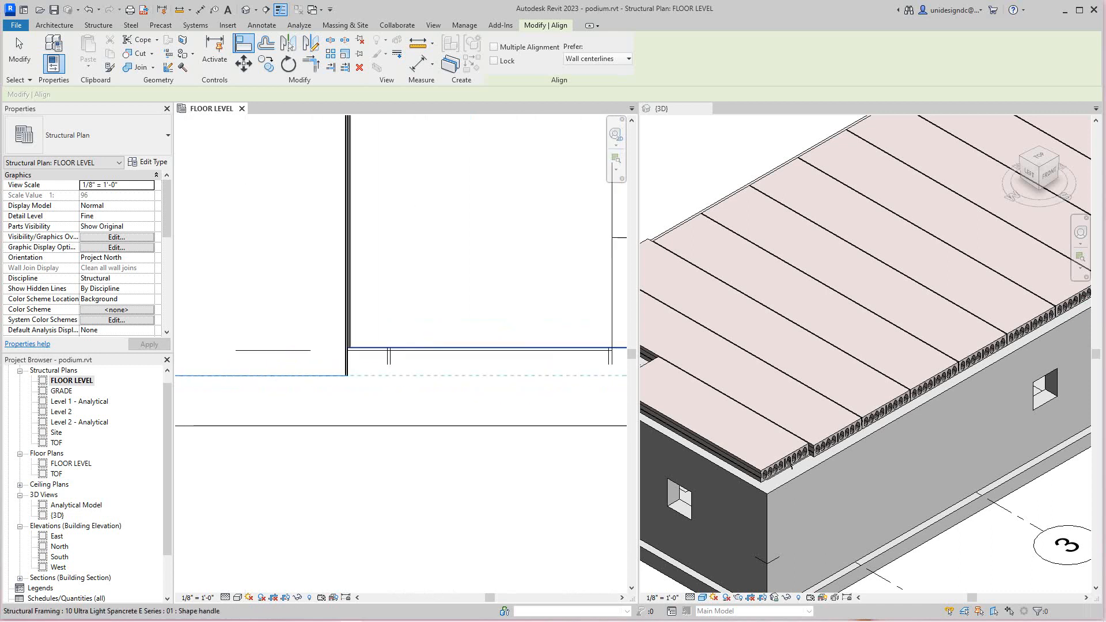
scroll(438, 363, "down", 4)
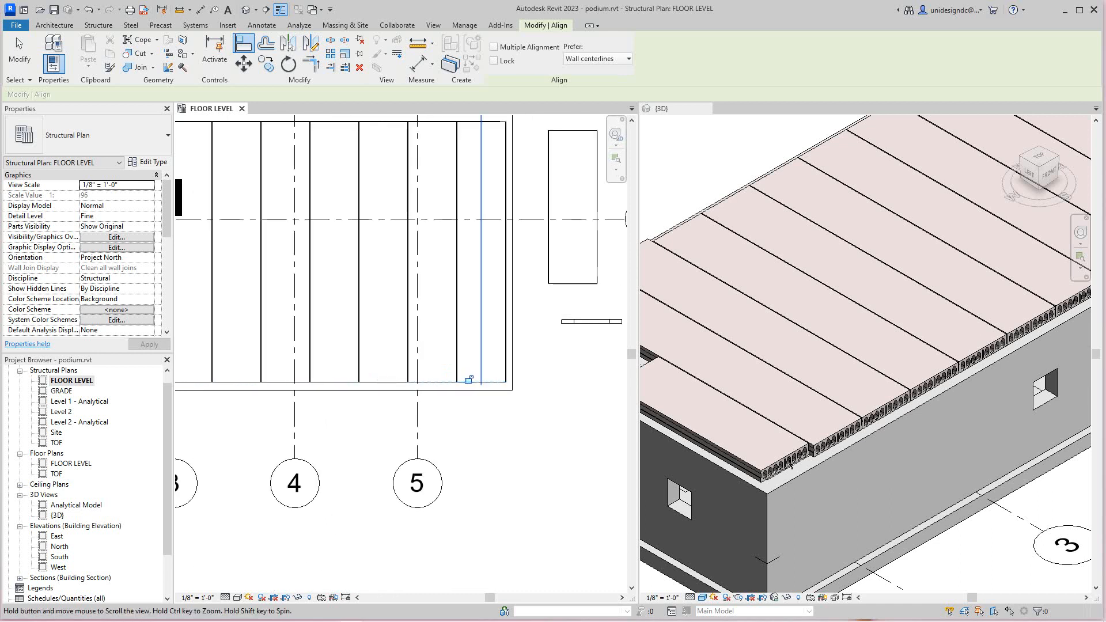
At the far foundation wall, align the end of the plank just before grid 3 with the extended plank beside it
middle_click_drag(447, 222, 514, 368)
scroll(439, 345, "down", 2)
scroll(356, 307, "up", 4)
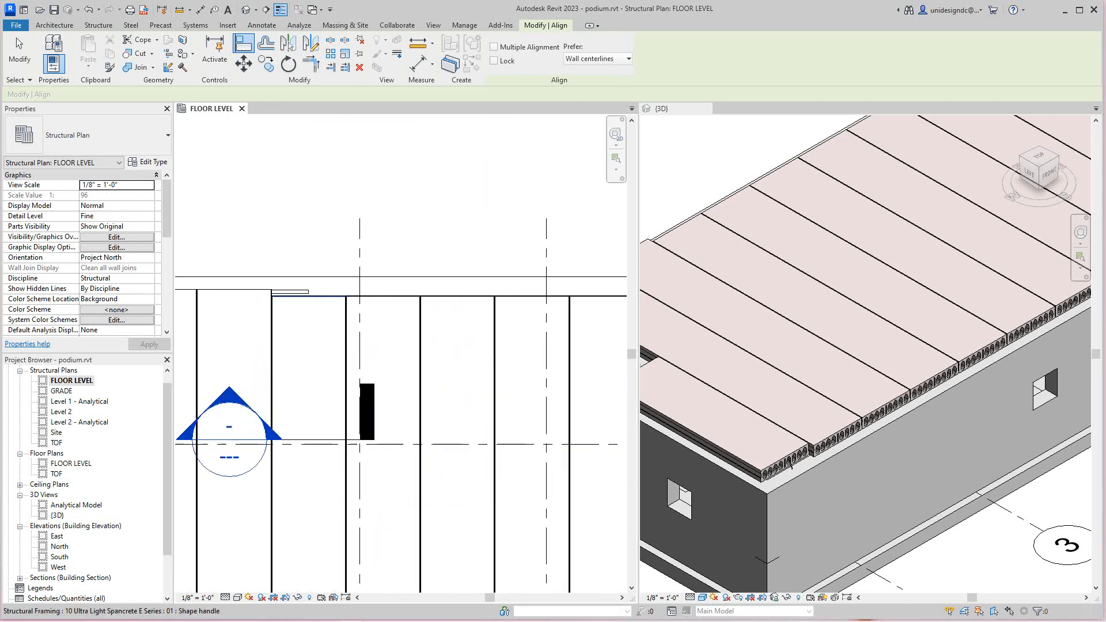
scroll(300, 298, "up", 4)
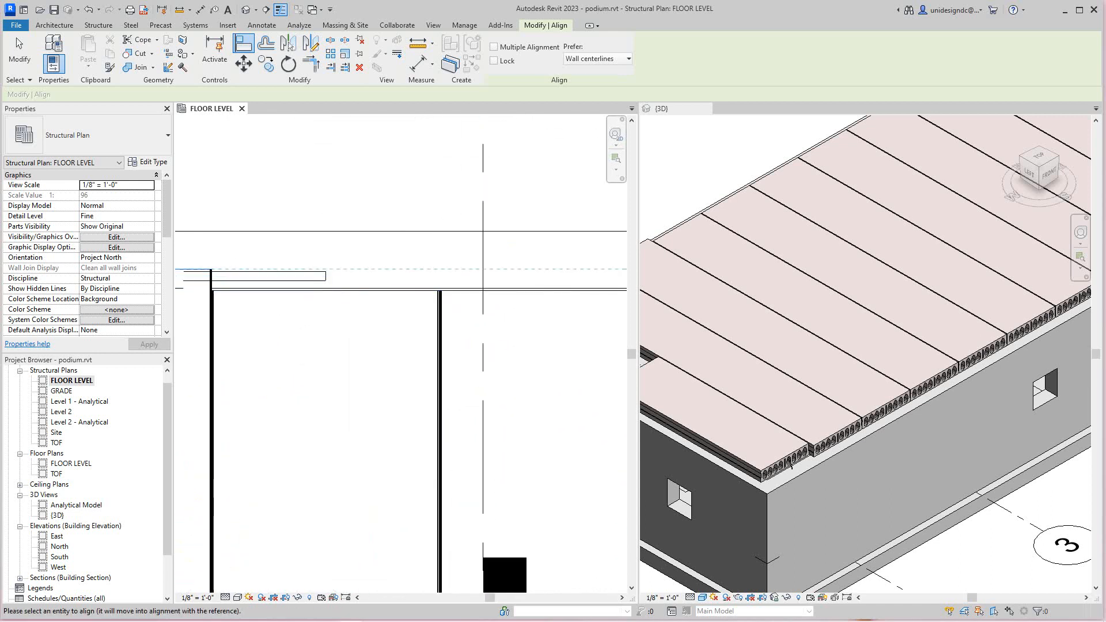
left_click(325, 291)
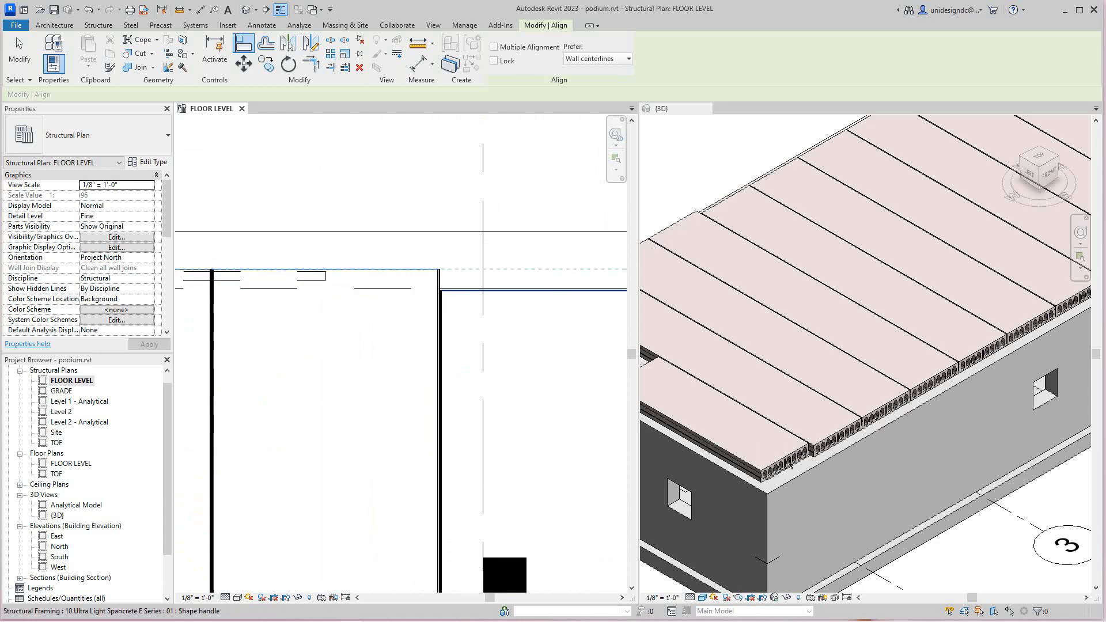
Align the far-wall ends of the plank at grid 3 and the next plank past it with the extended planks
left_click(544, 290)
scroll(524, 231, "down", 1)
middle_click_drag(524, 231, 202, 244)
scroll(224, 271, "up", 1)
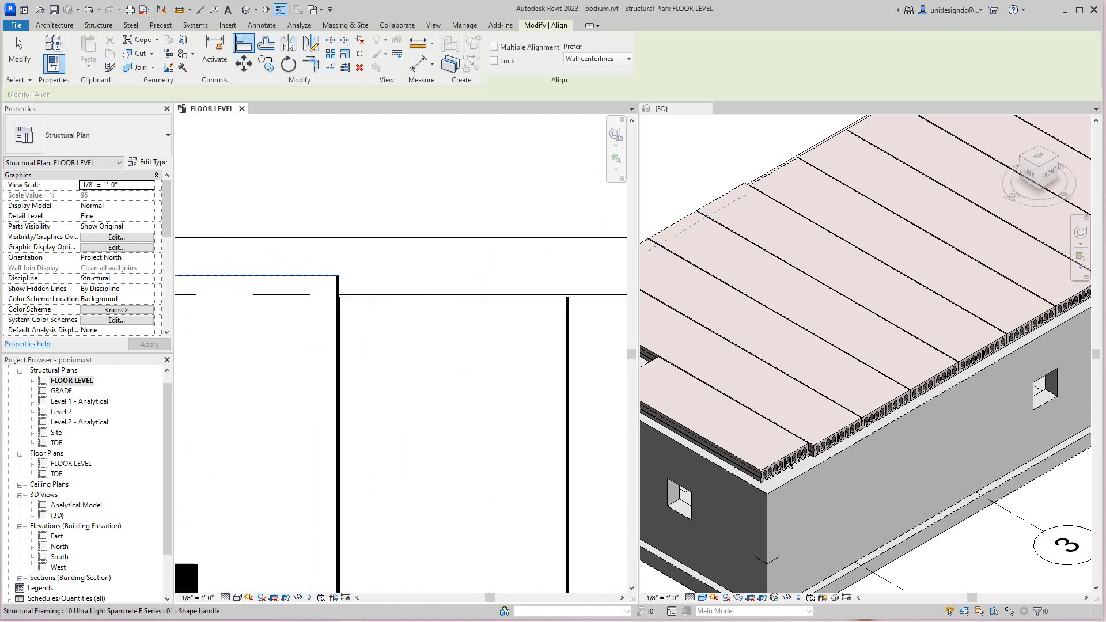
left_click(453, 297)
Try aligning the far end of the plank past grid 3 with its unextended neighbour, and return it to the extended planks' line
middle_click_drag(452, 299, 284, 303)
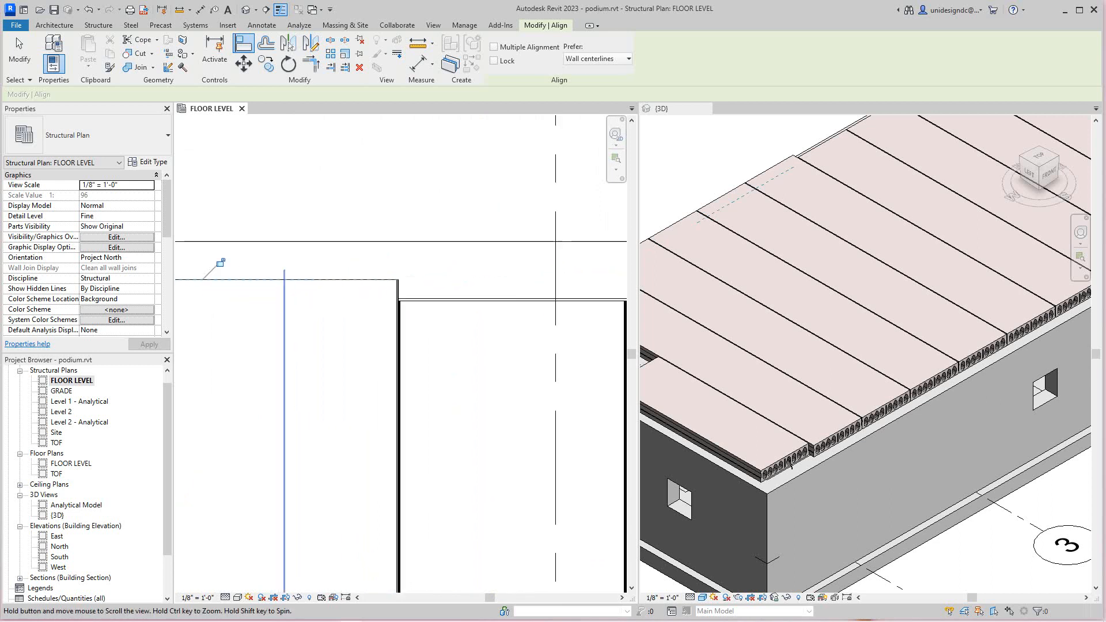
scroll(496, 308, "up", 1)
left_click(410, 297)
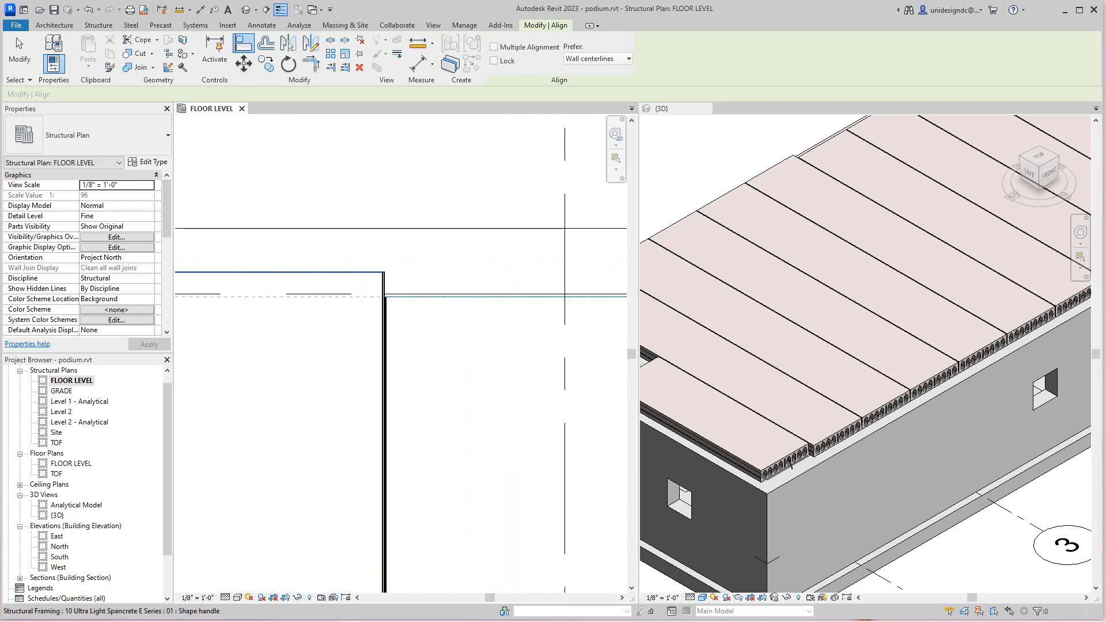
left_click(368, 273)
middle_click_drag(552, 323, 203, 329)
scroll(242, 328, "down", 1)
scroll(384, 340, "up", 2)
scroll(334, 312, "down", 3)
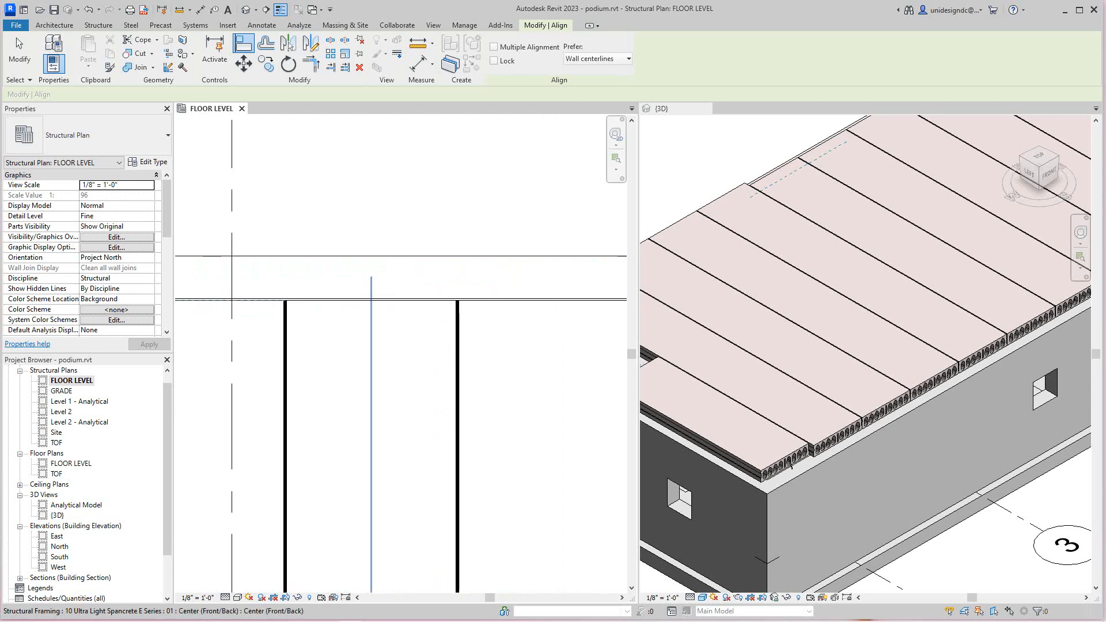
middle_click_drag(334, 313, 561, 374)
scroll(451, 402, "down", 4)
scroll(374, 388, "up", 3)
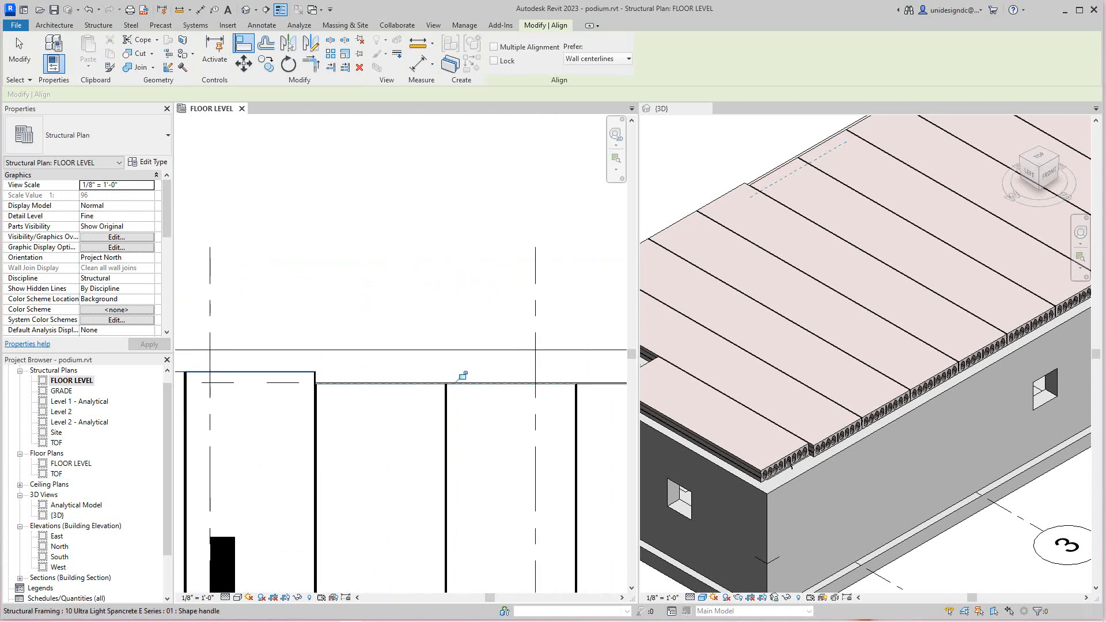
left_click(380, 384)
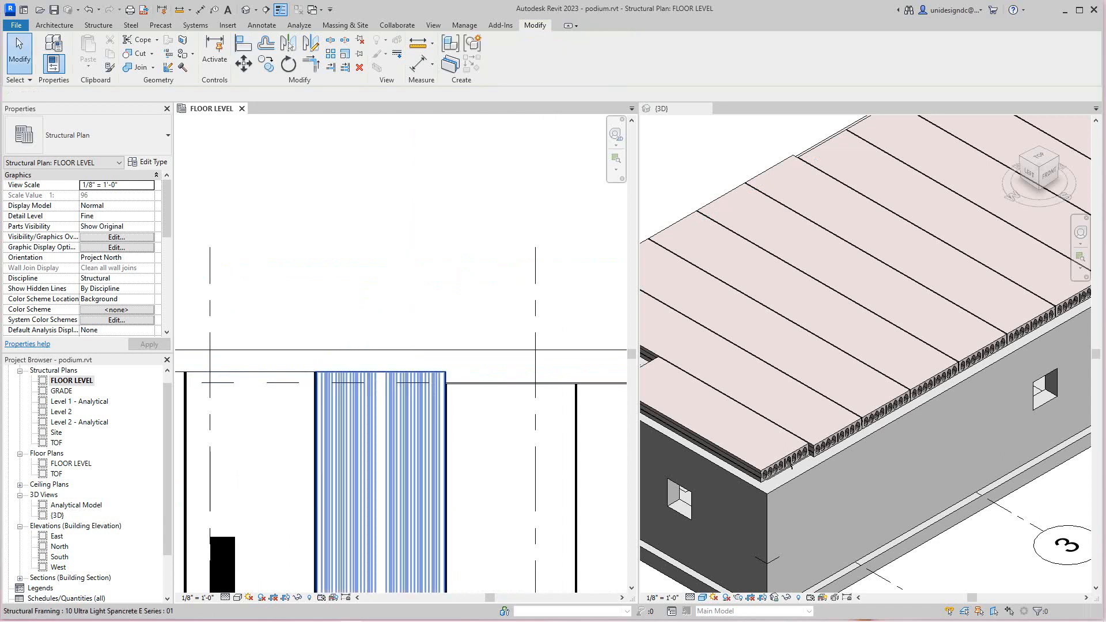
key("Escape")
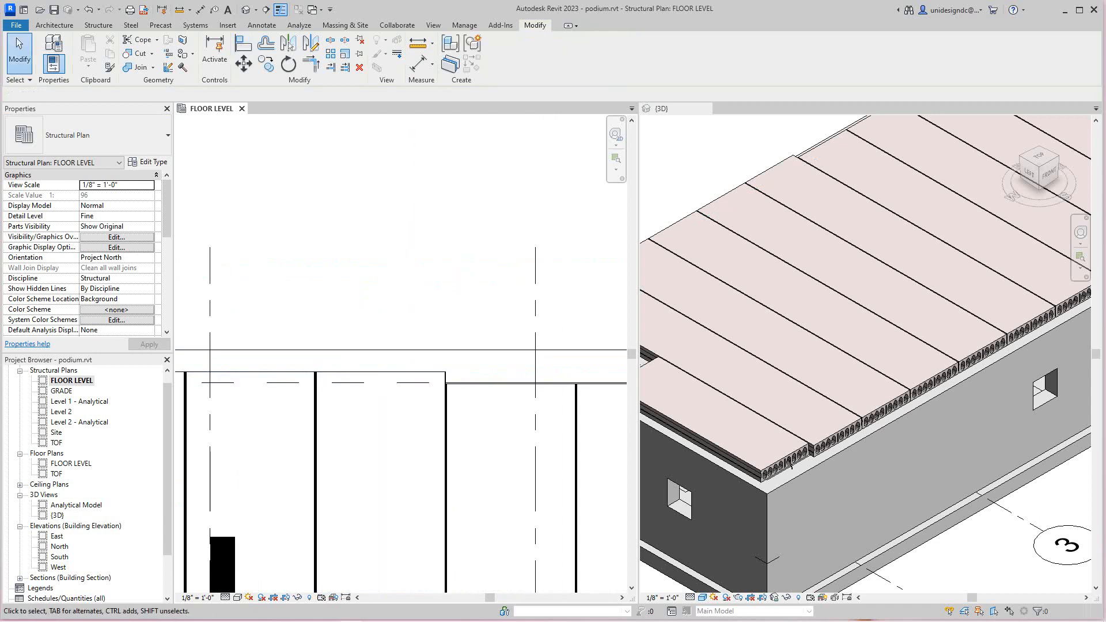
Align the far-wall ends of the plank at grid 4 and the plank just past it with the extended planks
key("a")
key("l")
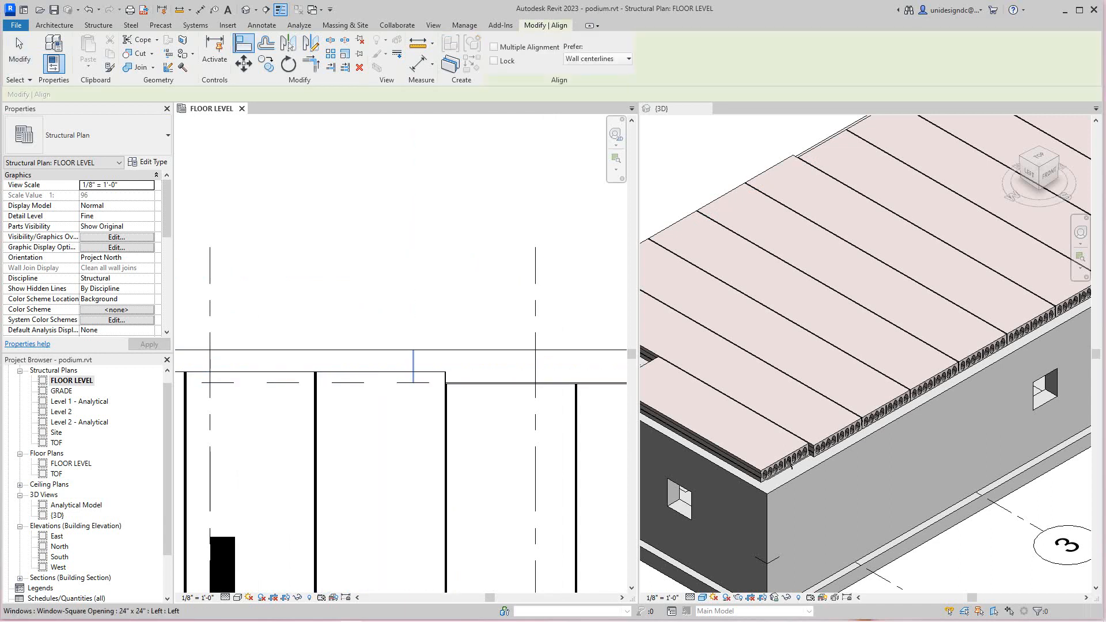
left_click(511, 383)
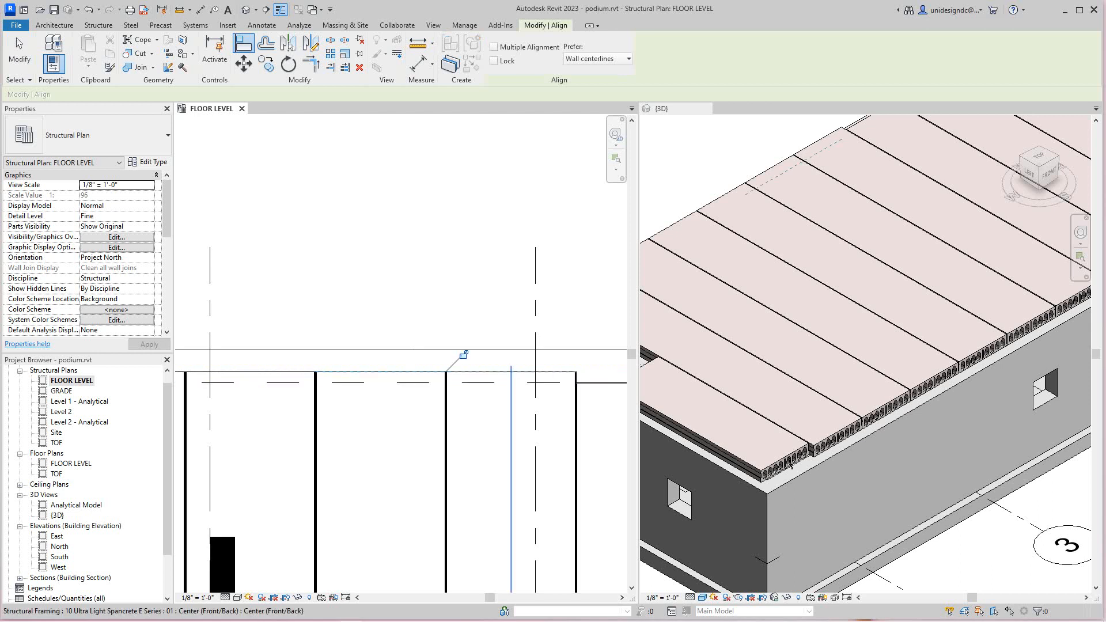
middle_click_drag(511, 397, 333, 375)
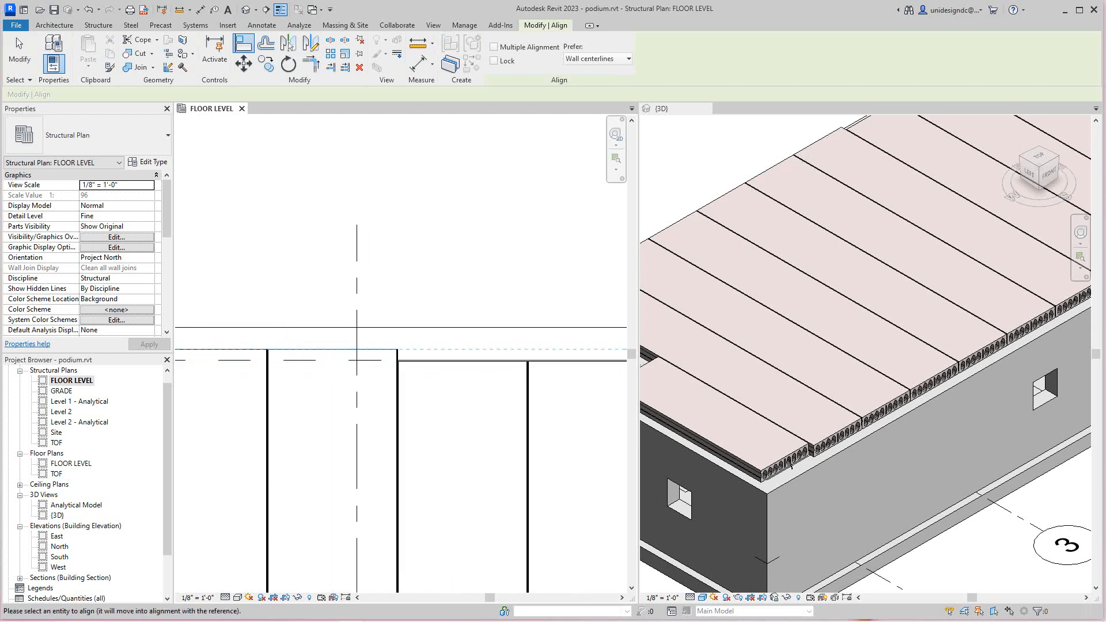
left_click(467, 361)
At the far foundation wall, align the ends of the remaining planks between grid 4 and the end past grid 5 with the extended planks
middle_click_drag(468, 365, 351, 380)
scroll(392, 392, "up", 1)
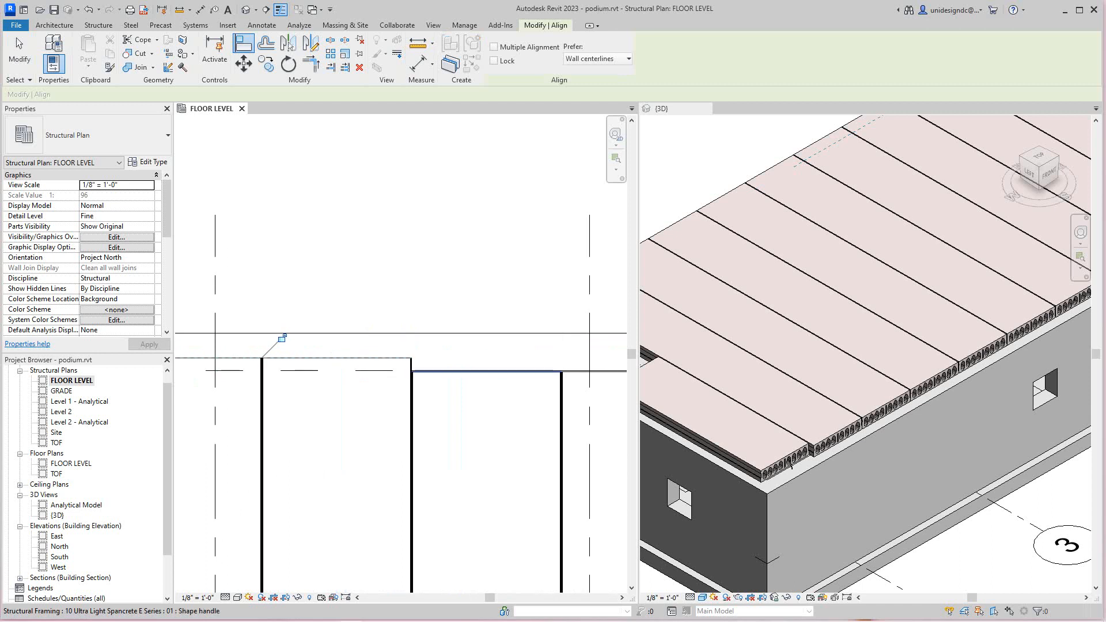
left_click(341, 358)
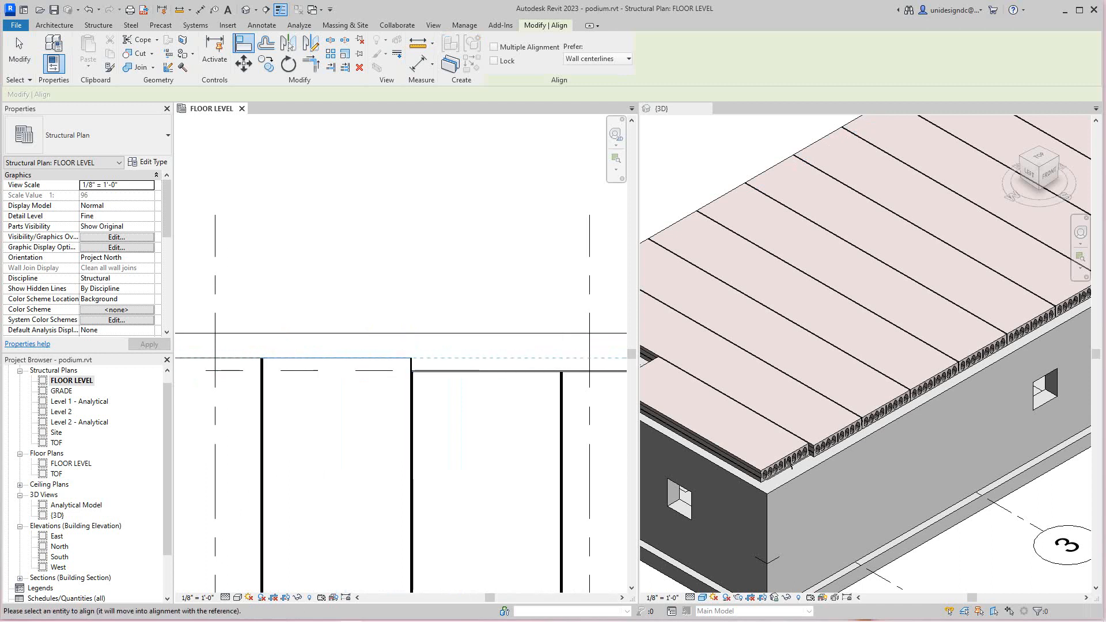
left_click(489, 371)
middle_click_drag(553, 374, 282, 360)
scroll(364, 378, "up", 1)
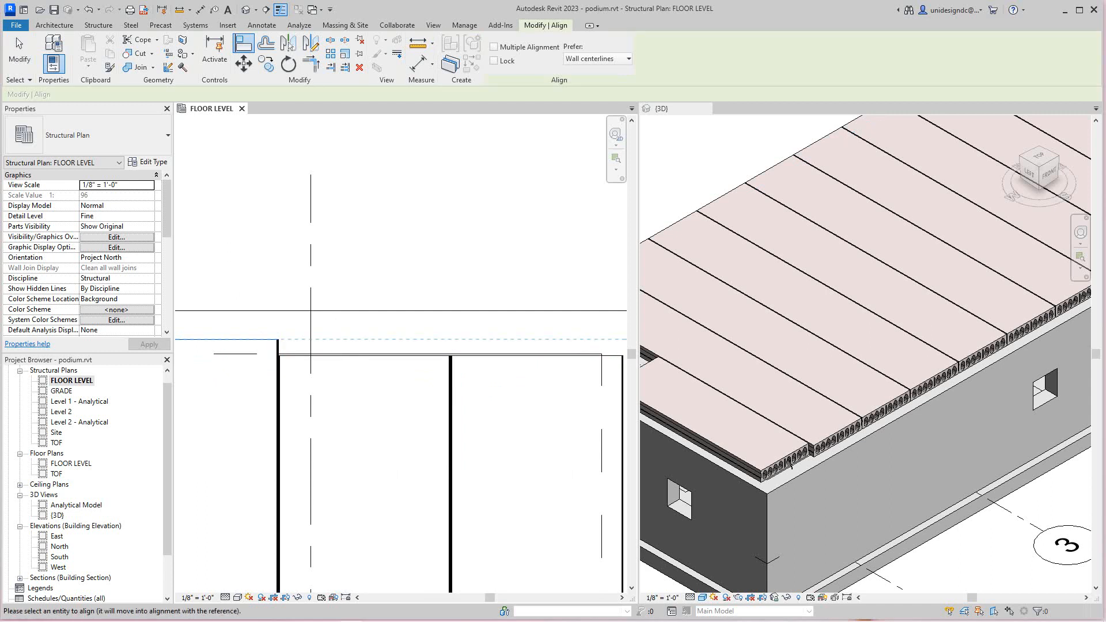
left_click(345, 356)
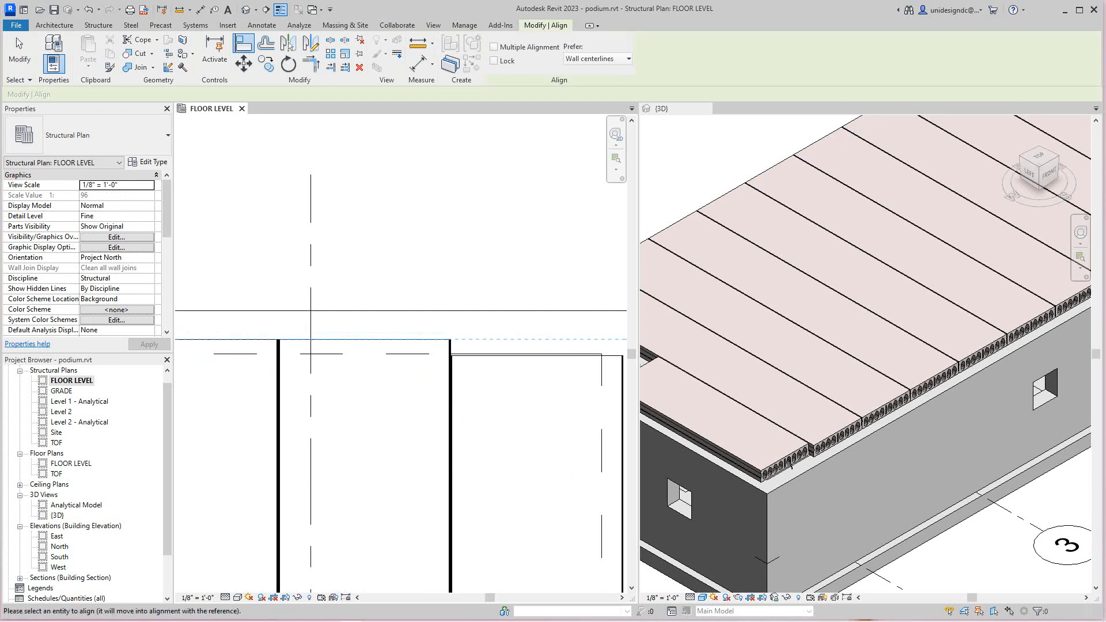
scroll(464, 321, "down", 5)
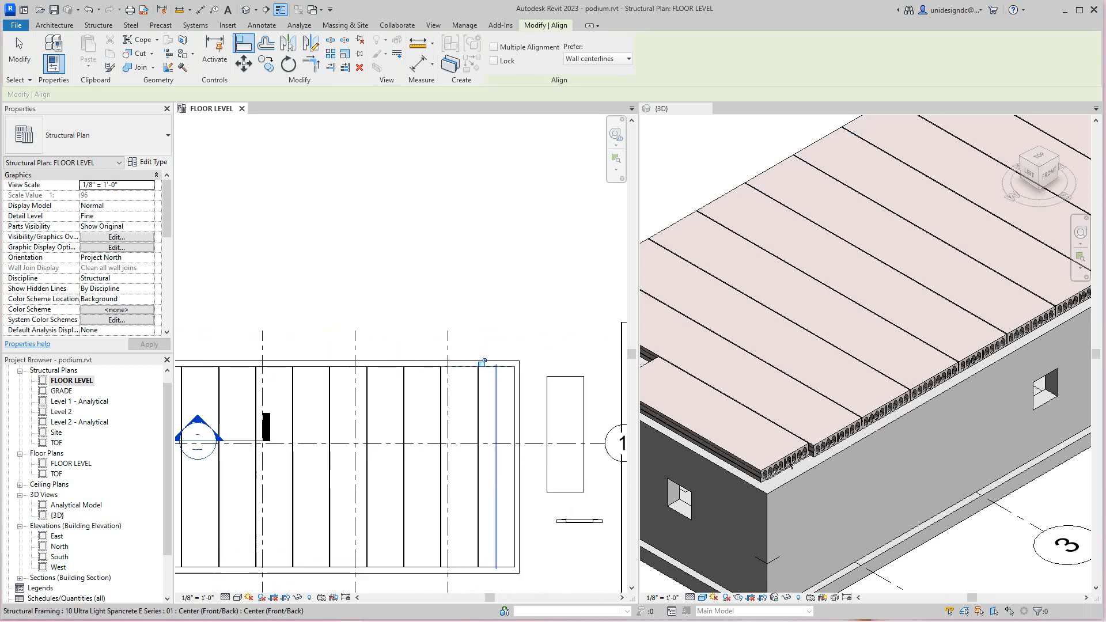
scroll(332, 469, "up", 3)
scroll(277, 450, "down", 3)
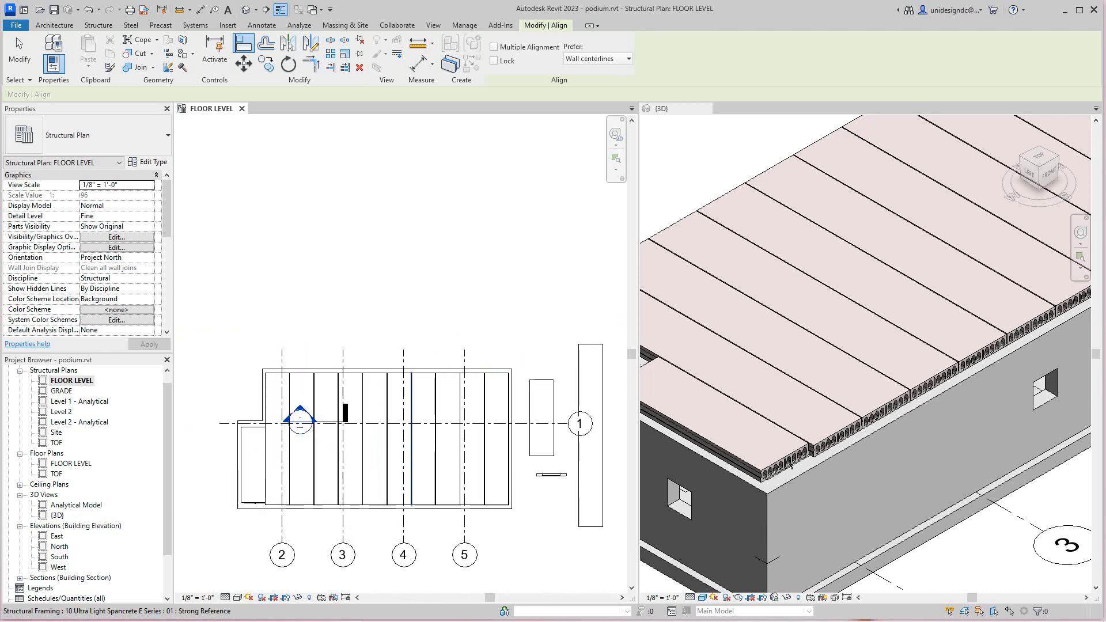
scroll(363, 389, "up", 4)
key("Escape")
Set the End Join Cutback of the plank just before grid 3 to 4' 0" to shorten it at the far wall
scroll(301, 443, "down", 2)
middle_click_drag(301, 444, 341, 418)
middle_click_drag(334, 377, 357, 367)
scroll(358, 367, "up", 5)
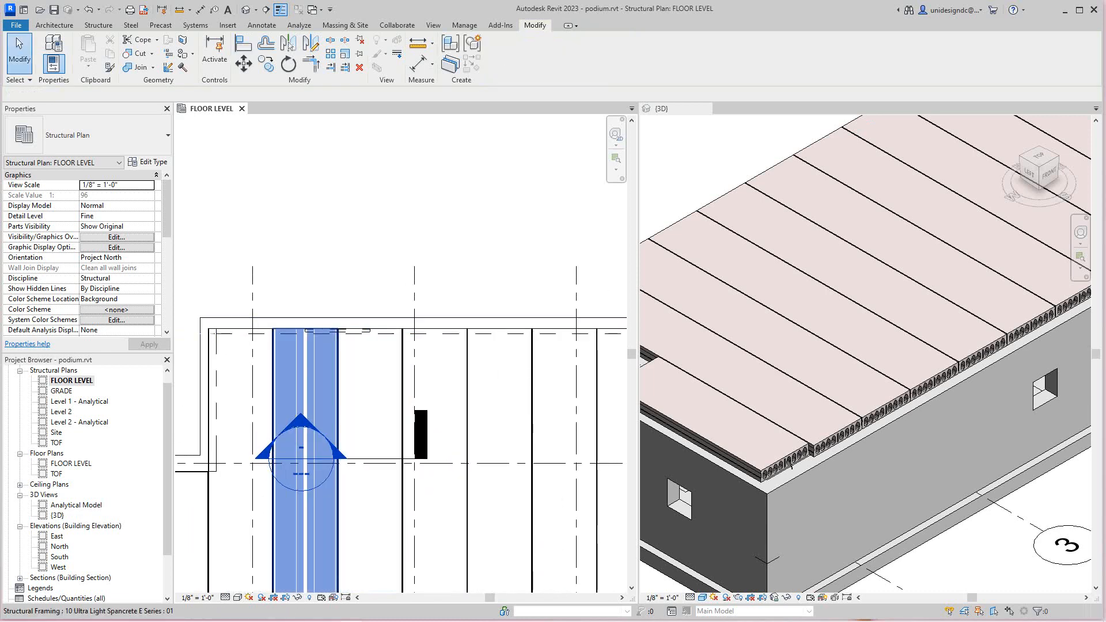
scroll(337, 361, "down", 3)
middle_click_drag(357, 426, 336, 379)
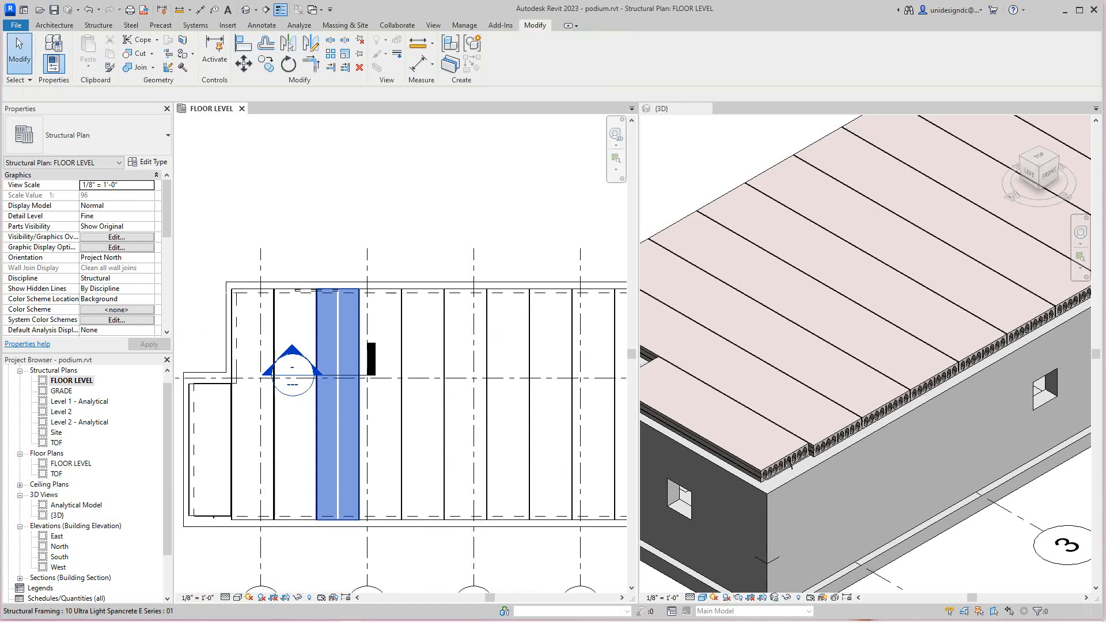
scroll(338, 329, "up", 3)
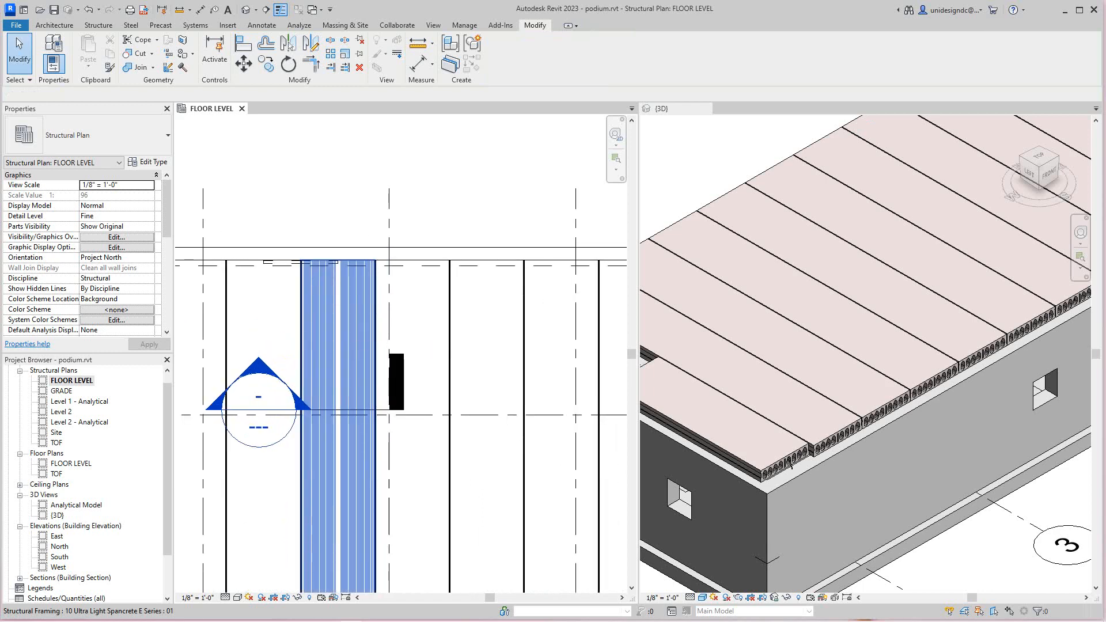
left_click(336, 333)
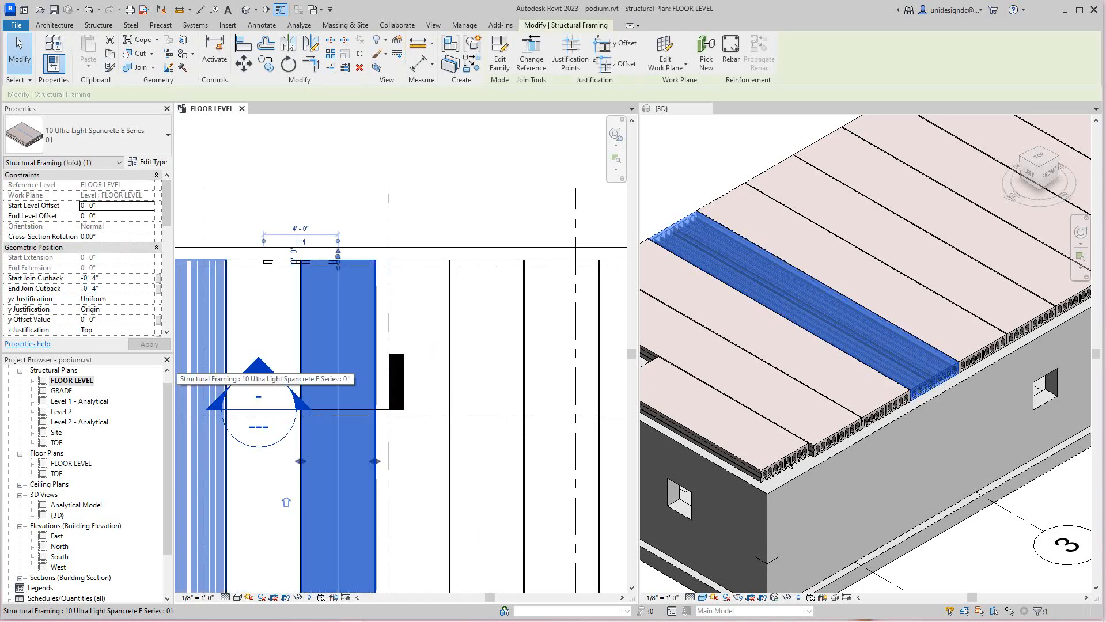
left_click(107, 288)
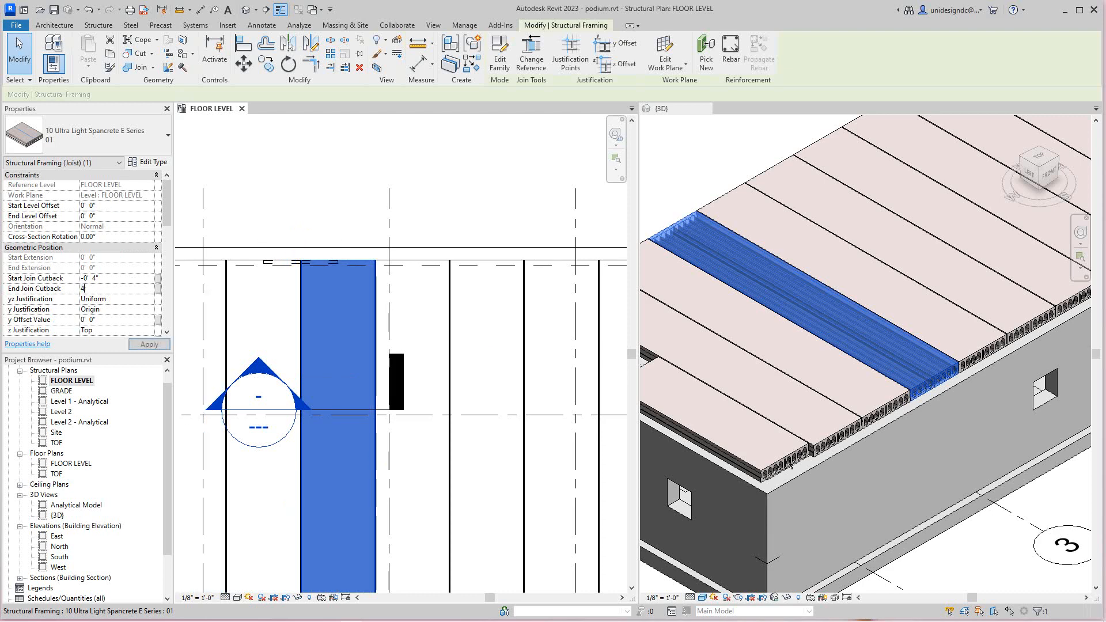
key("Return")
scroll(428, 345, "down", 2)
key("Escape")
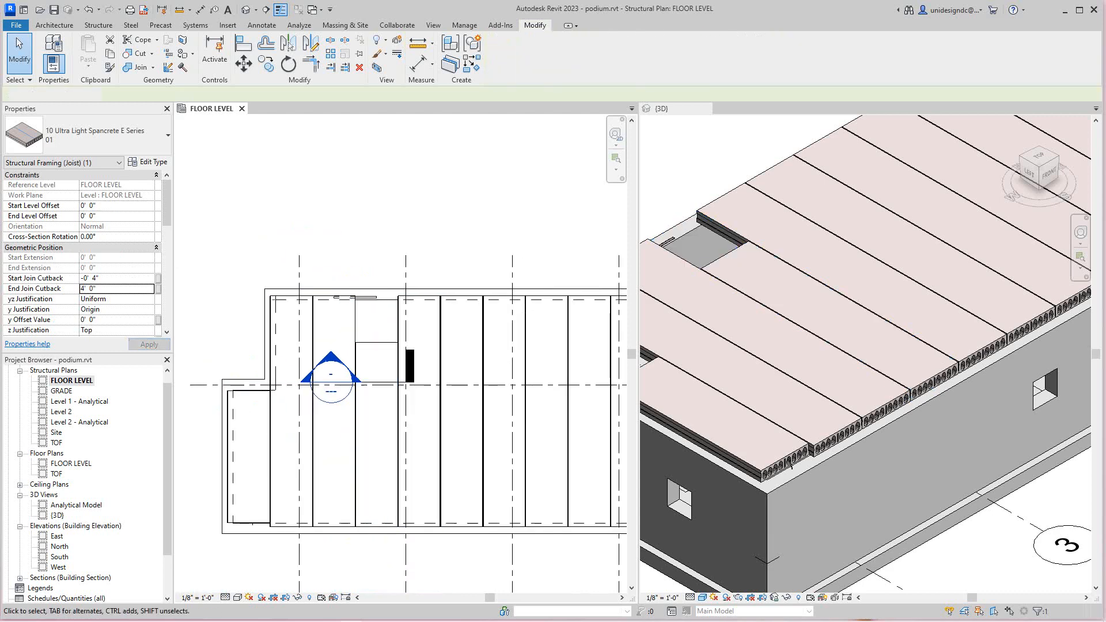
Set the End Join Cutback of the plank at grid 3 to 4' 0" to match its shortened neighbour
left_click(419, 411)
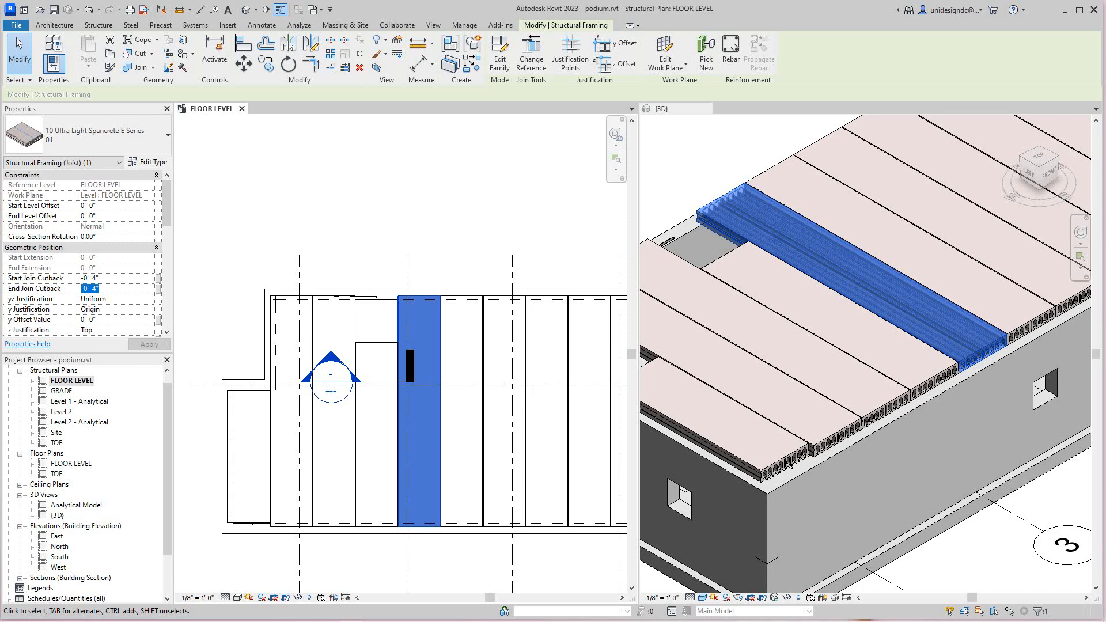
key("Escape")
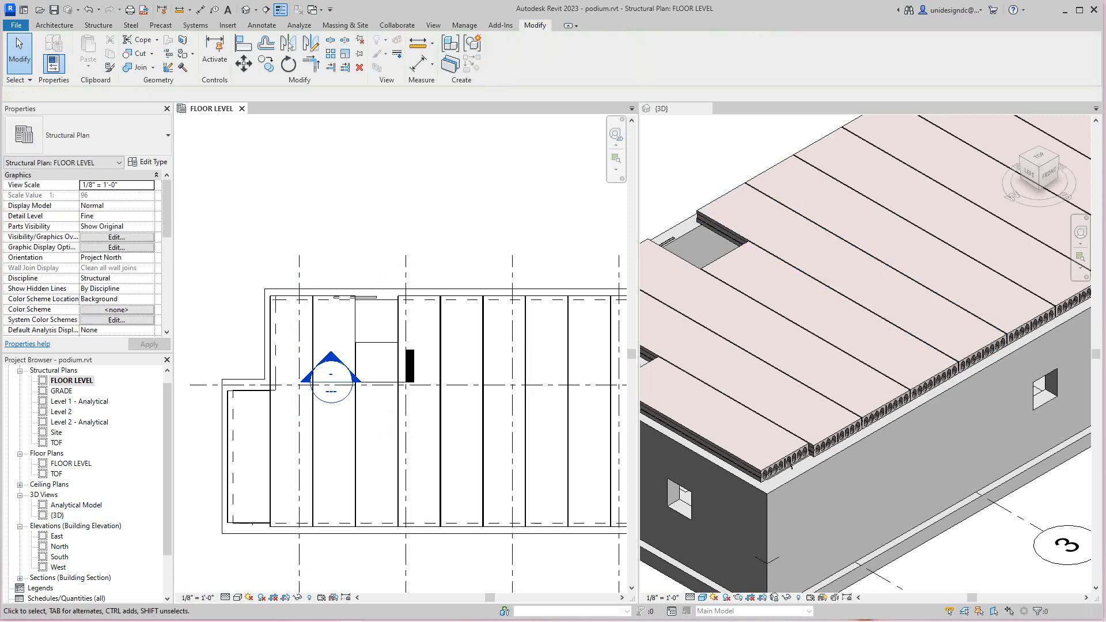
left_click(376, 434)
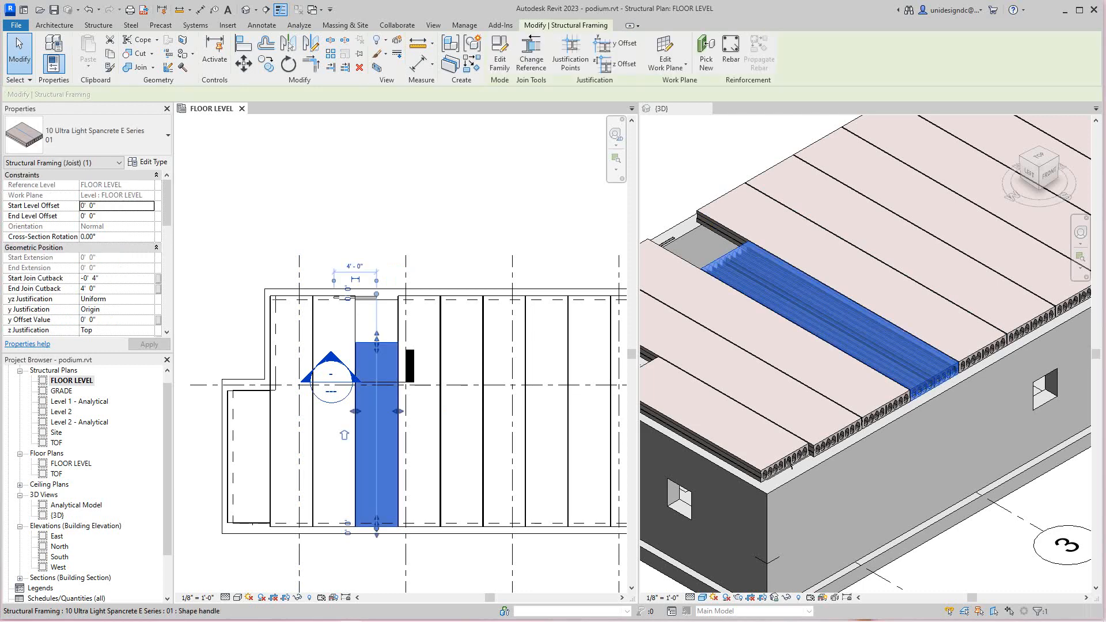
key("Escape")
left_click(386, 435)
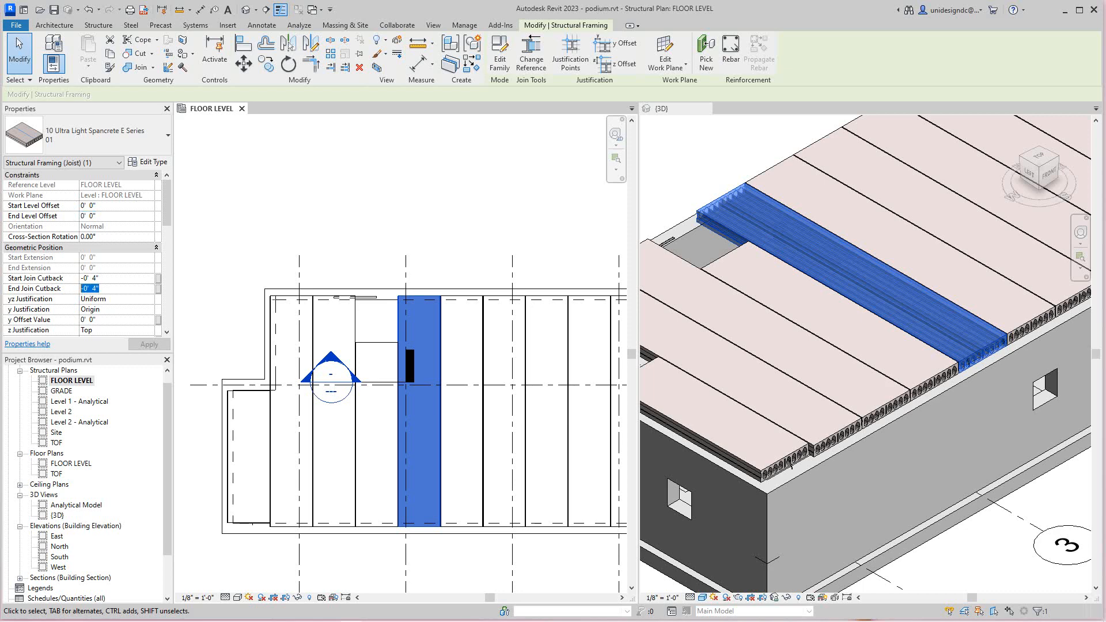
type("4")
key("Return")
key("Escape")
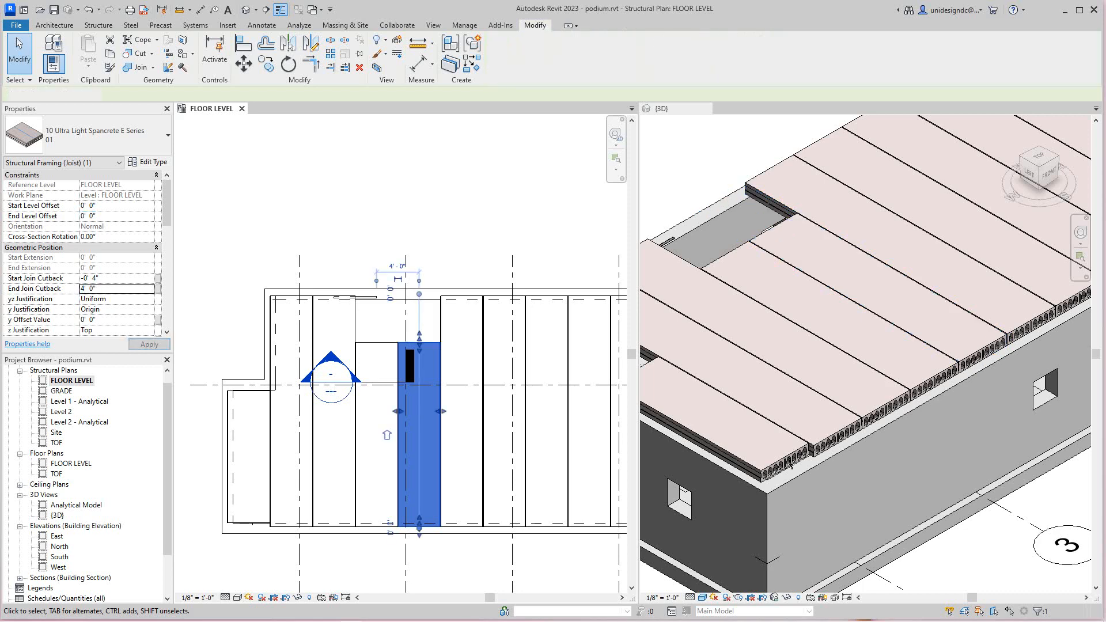
Examine the floor opening beyond the two shortened planks near grid 3 in the plan and 3D views
scroll(409, 319, "up", 3)
scroll(429, 319, "down", 1)
scroll(870, 300, "down", 2)
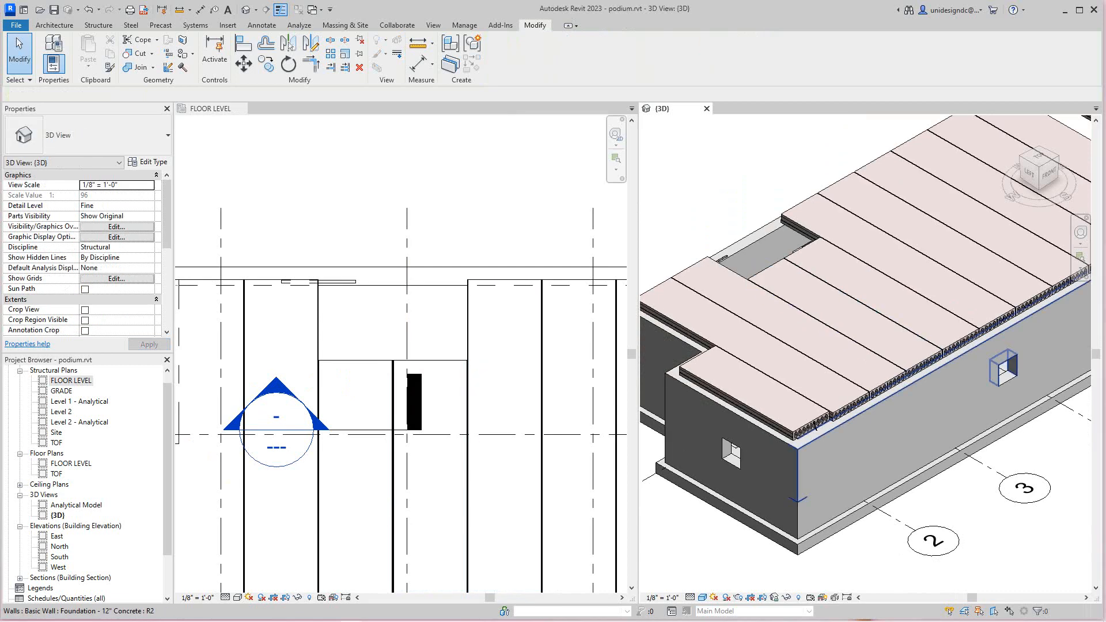
scroll(910, 410, "down", 1)
scroll(512, 331, "down", 1)
scroll(371, 302, "up", 7)
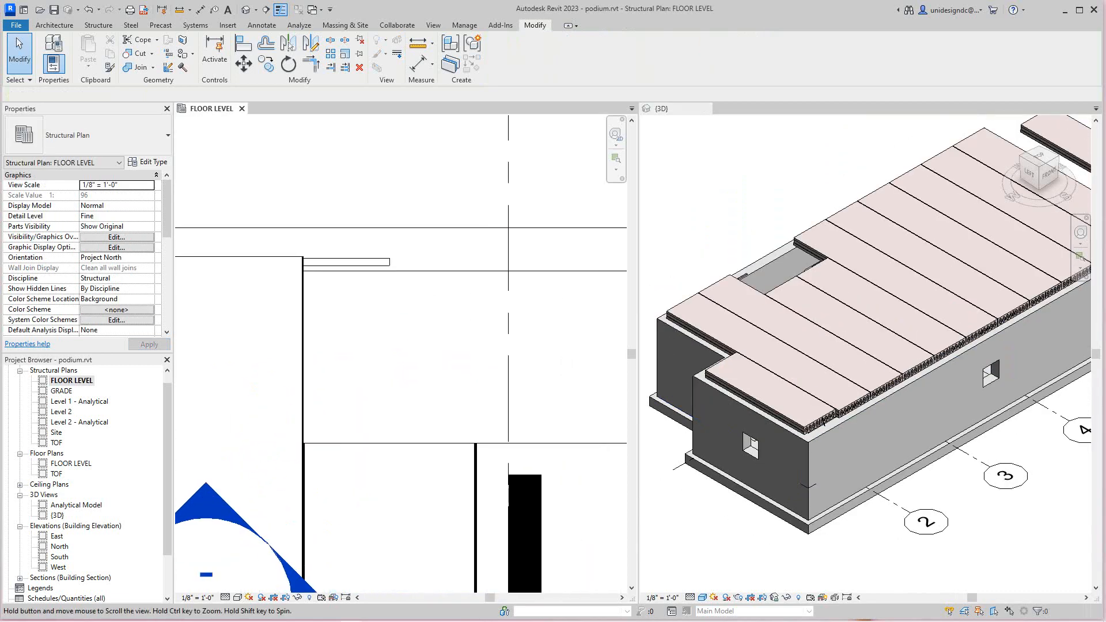
middle_click_drag(388, 330, 433, 306)
scroll(433, 306, "down", 5)
scroll(459, 326, "down", 4)
scroll(763, 337, "down", 5)
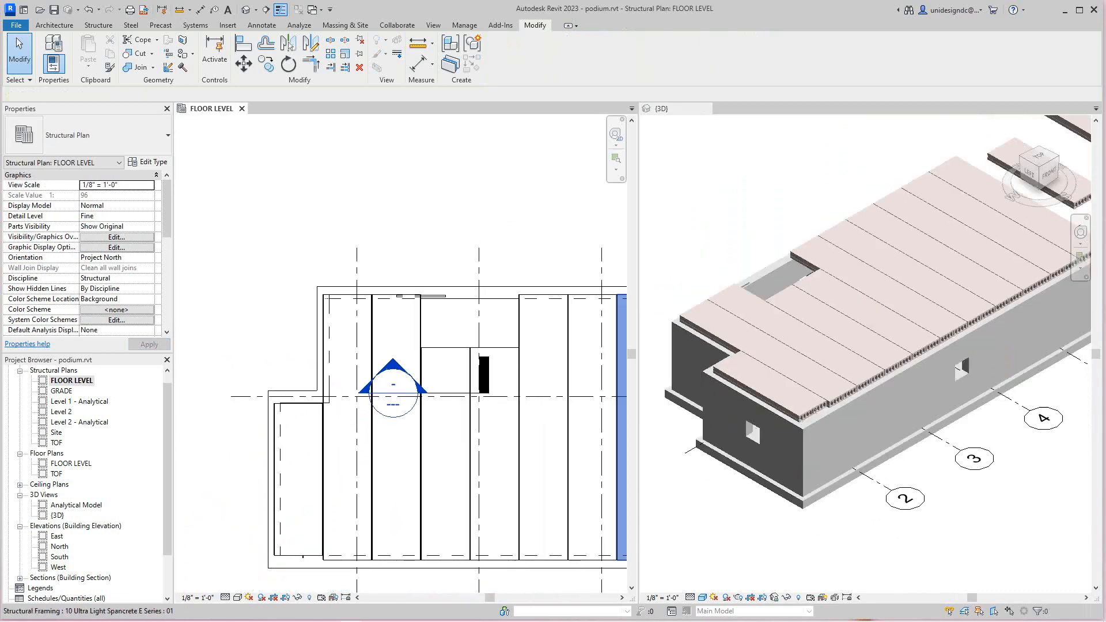
scroll(926, 306, "up", 4)
scroll(1000, 254, "up", 1)
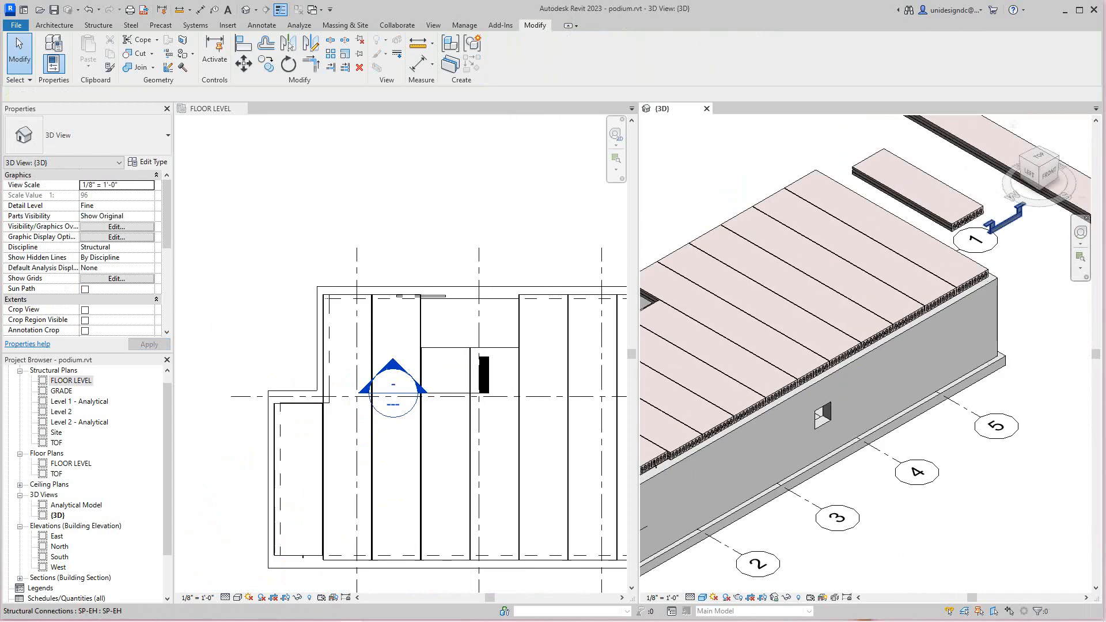
left_click(1003, 221)
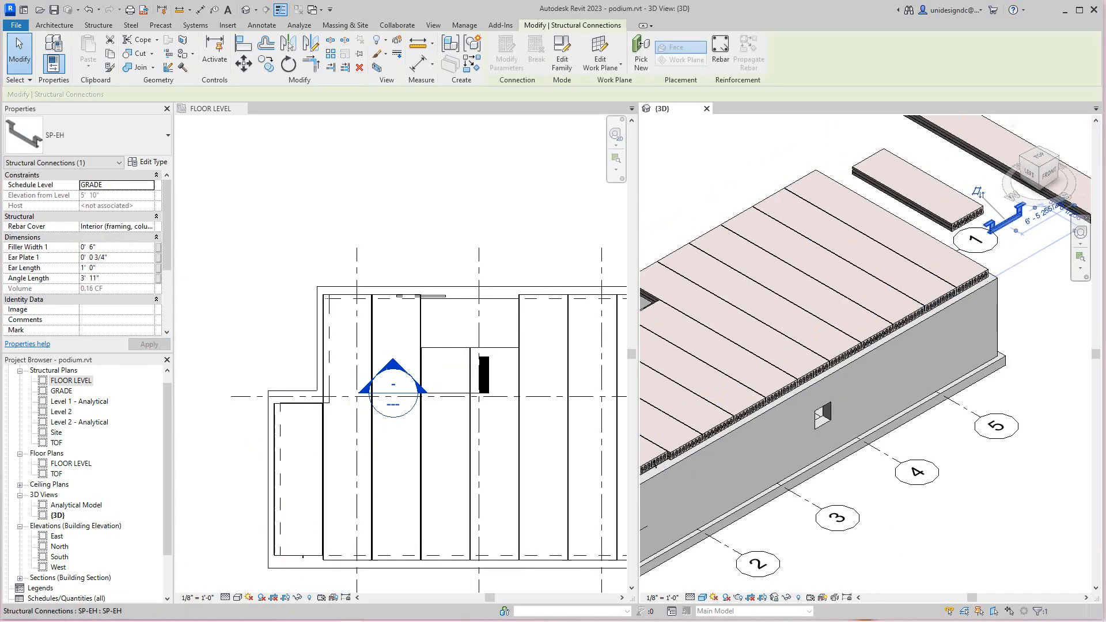
left_click(289, 43)
scroll(727, 321, "down", 2)
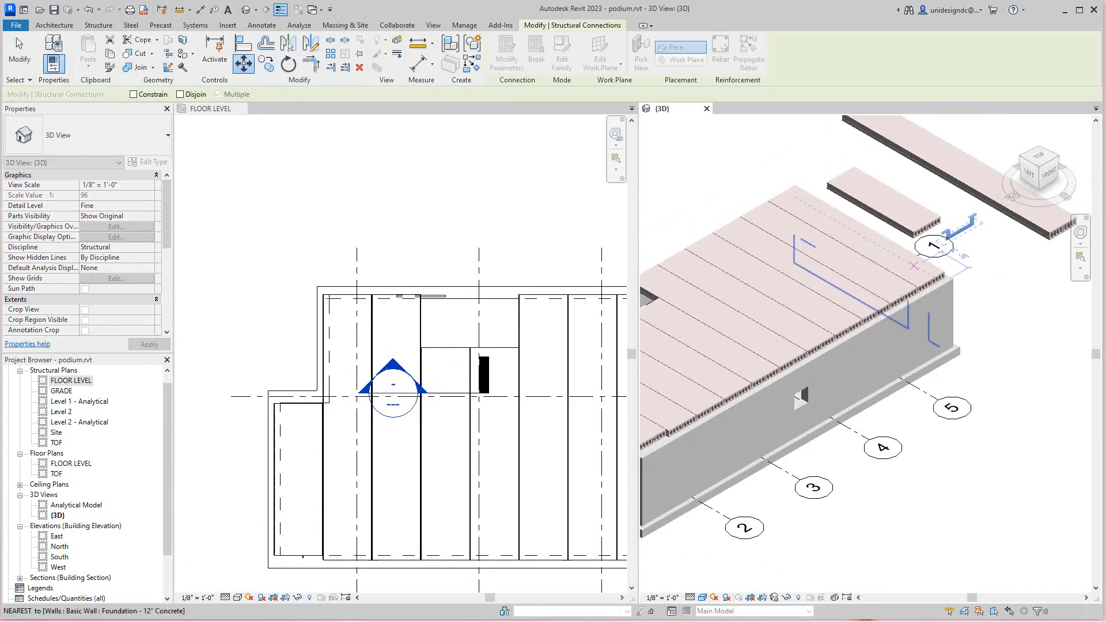
scroll(408, 344, "down", 2)
scroll(496, 400, "up", 2)
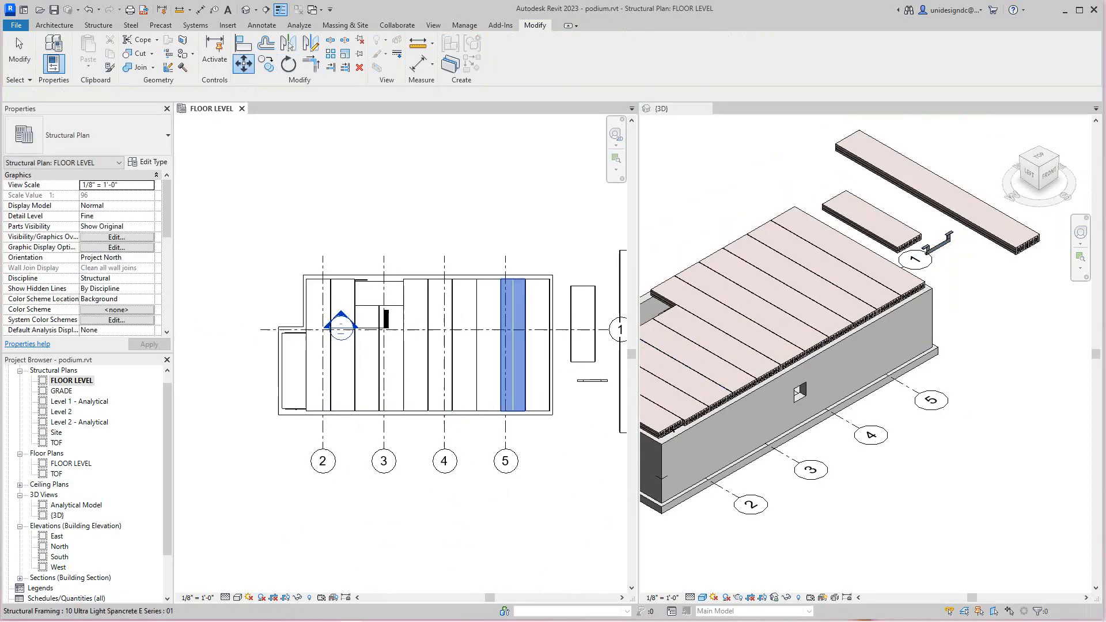
middle_click_drag(505, 399, 400, 411)
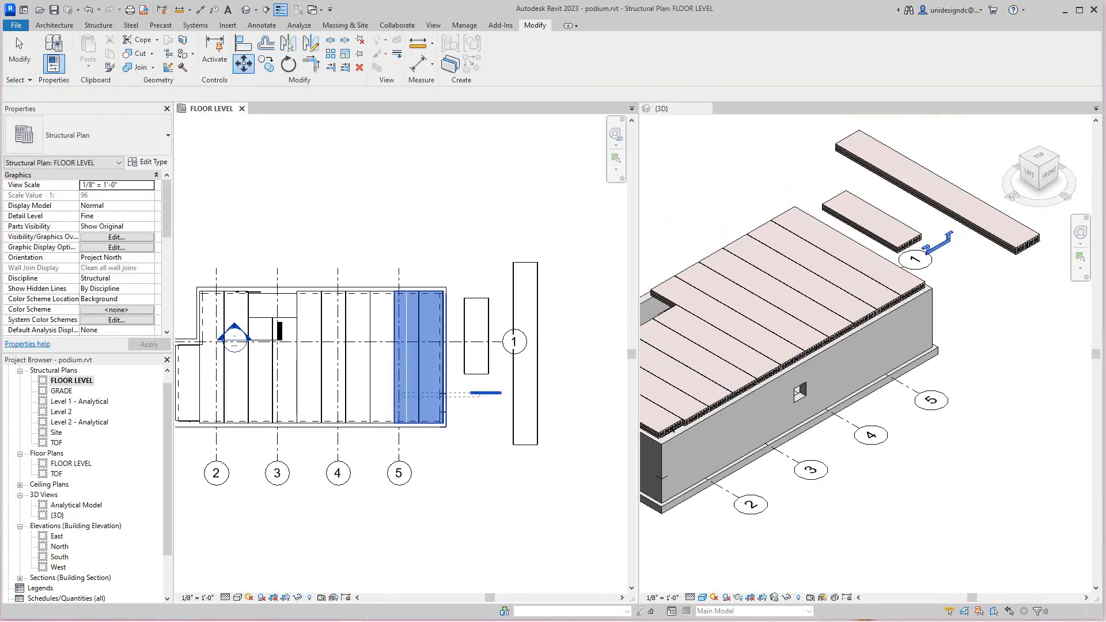
scroll(427, 418, "up", 2)
right_click(461, 275)
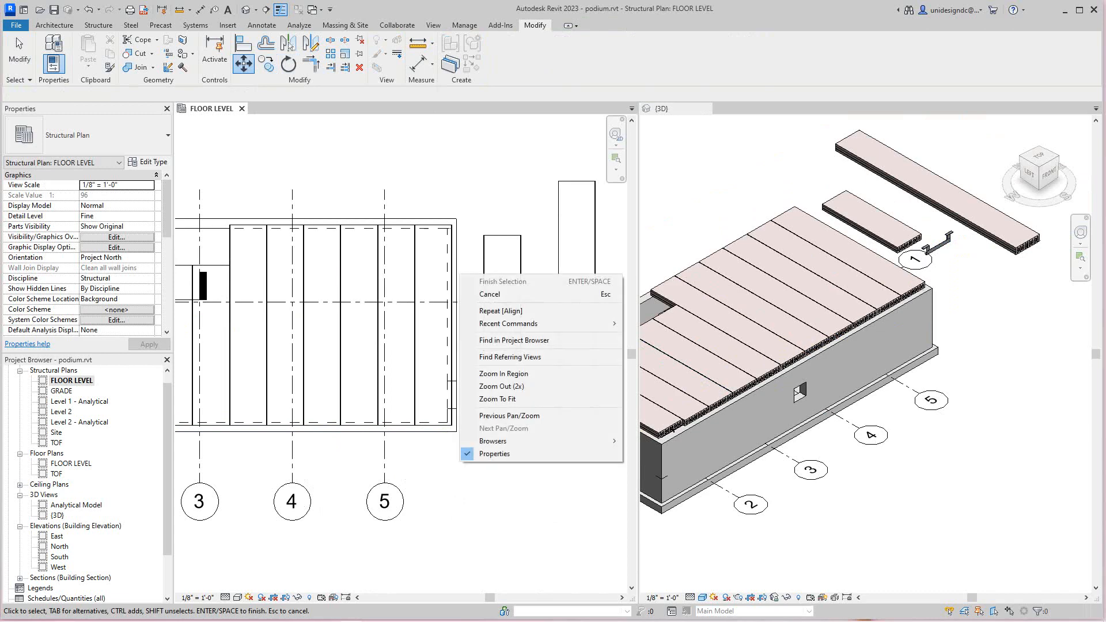
left_click(490, 294)
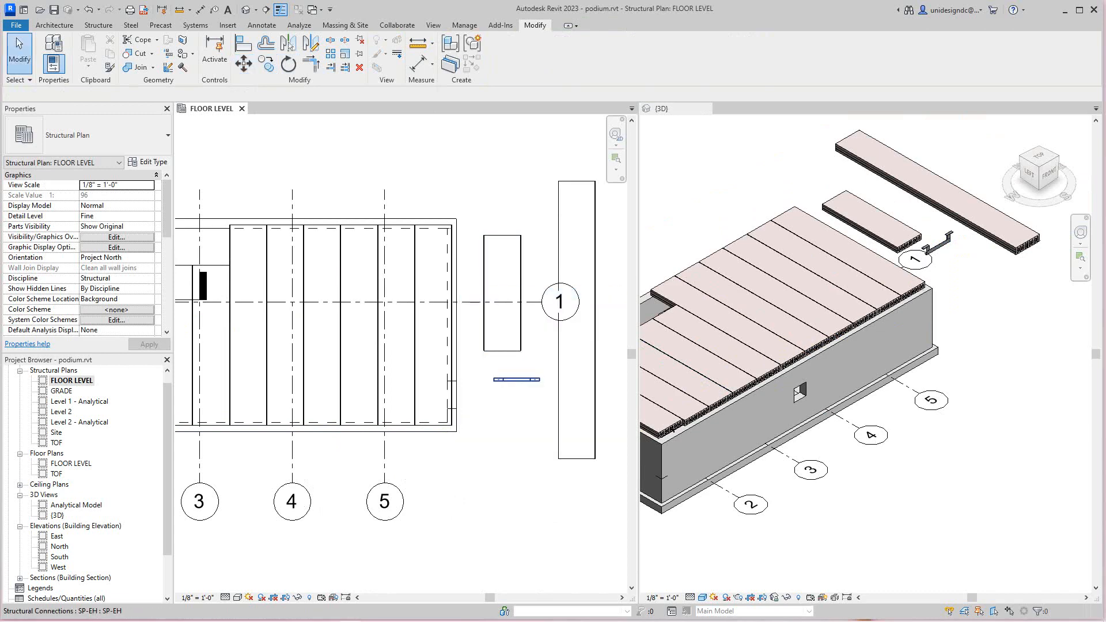
Move the loose SP-EH connection from beside the building to the ends of the two shortened planks at the floor opening
left_click(517, 379)
left_click(243, 64)
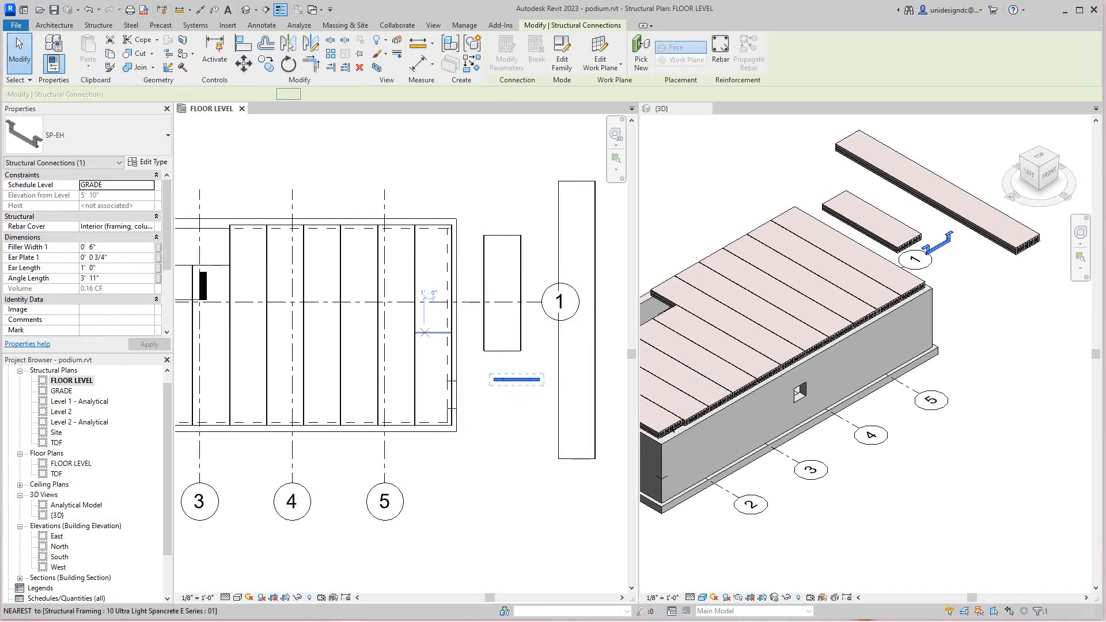
scroll(511, 380, "up", 1)
left_click(511, 379)
scroll(340, 274, "down", 1)
scroll(337, 274, "up", 2)
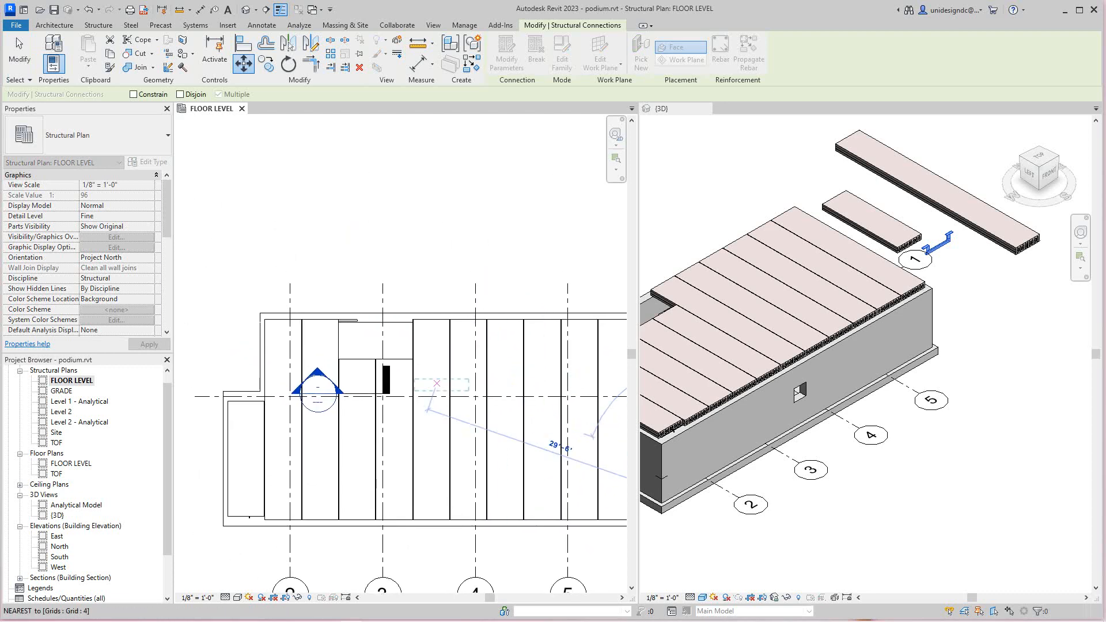
left_click(359, 355)
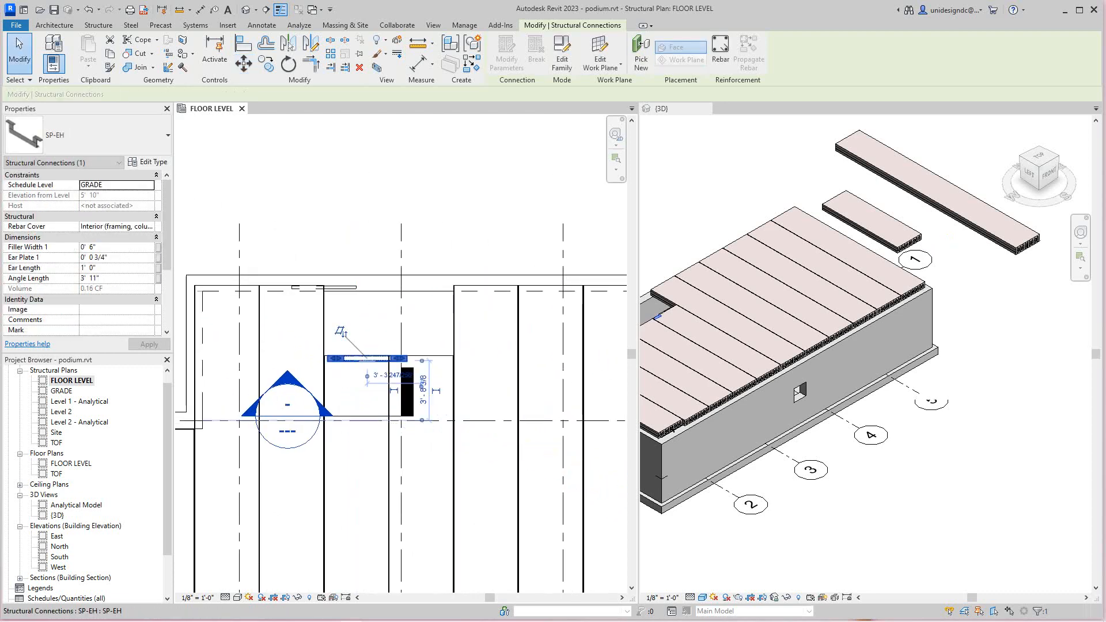
scroll(360, 355, "up", 2)
key("Escape")
Examine in 3D, from the opening side, how the SP-EH connection sits against the shortened planks' hollow-core ends
scroll(601, 339, "down", 1)
scroll(765, 337, "down", 2)
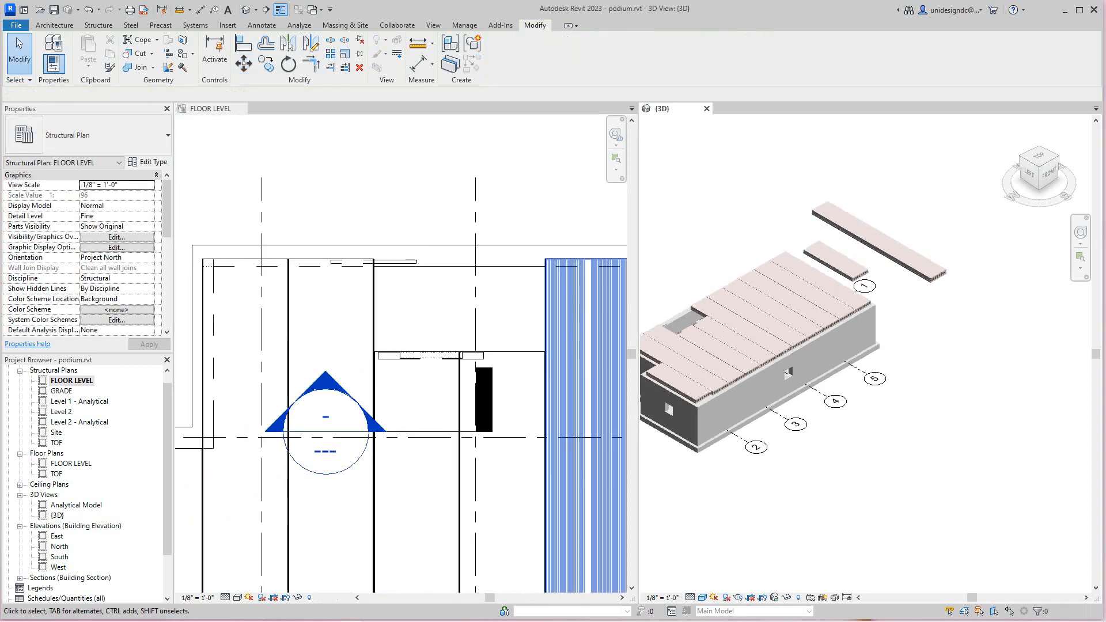
middle_click_drag(749, 348, 821, 382)
scroll(795, 357, "up", 5)
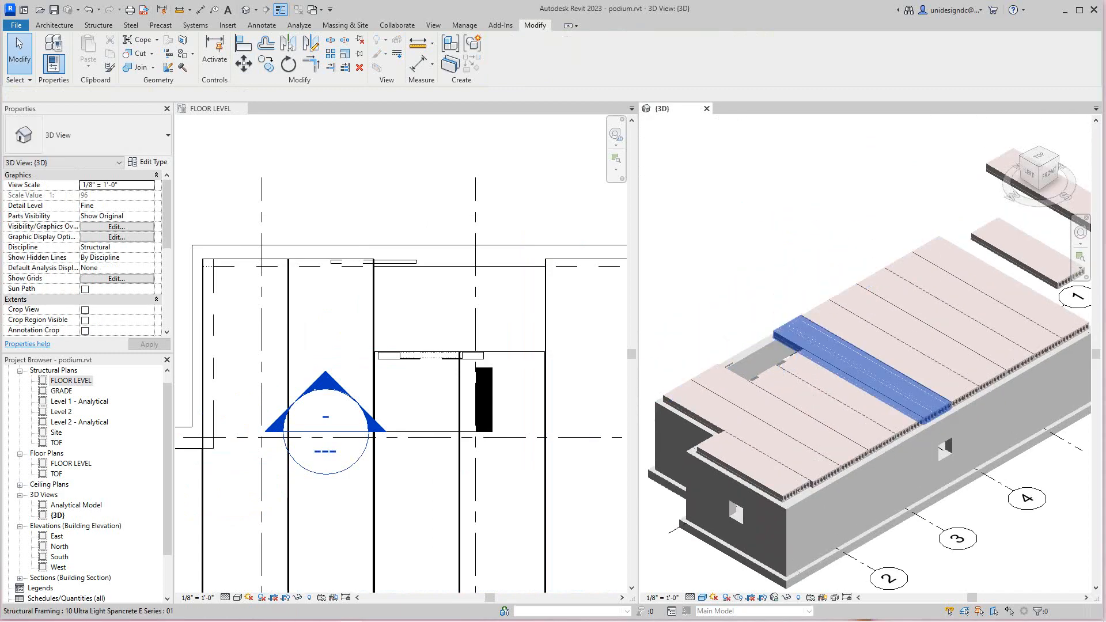
scroll(789, 348, "down", 2)
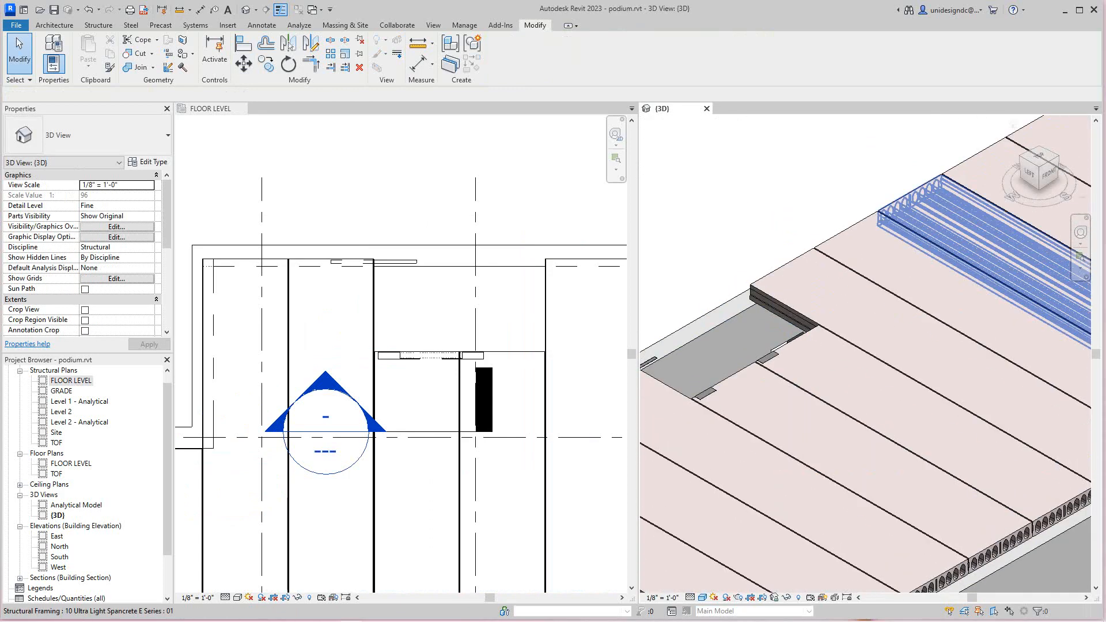
left_click_drag(1039, 159, 1081, 203)
left_click_drag(1078, 368, 1061, 291)
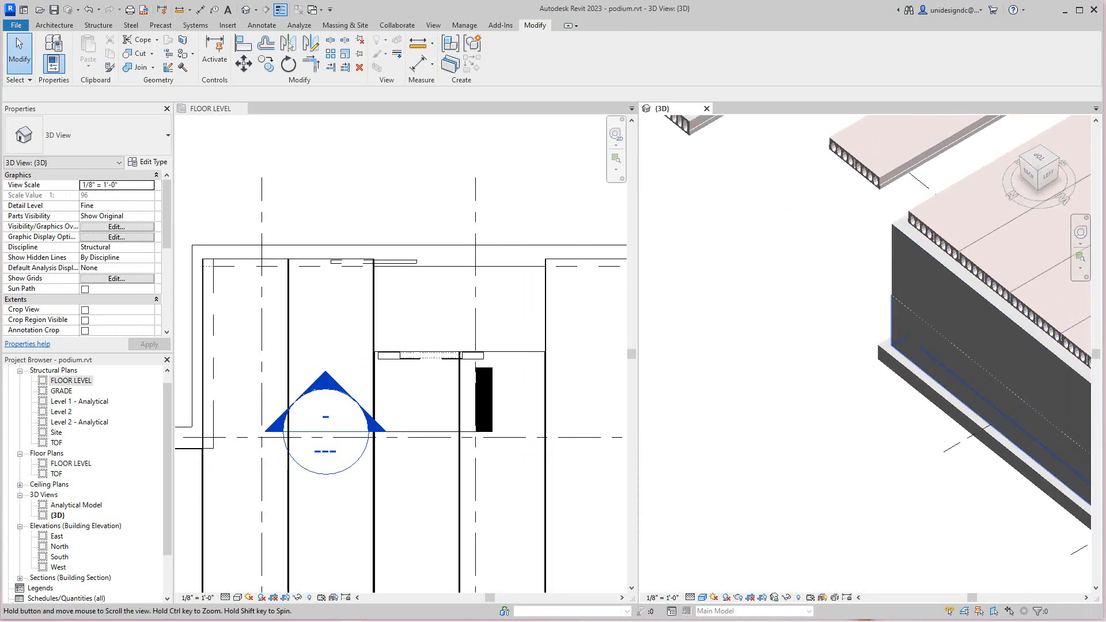
scroll(864, 351, "up", 5)
scroll(867, 432, "up", 5)
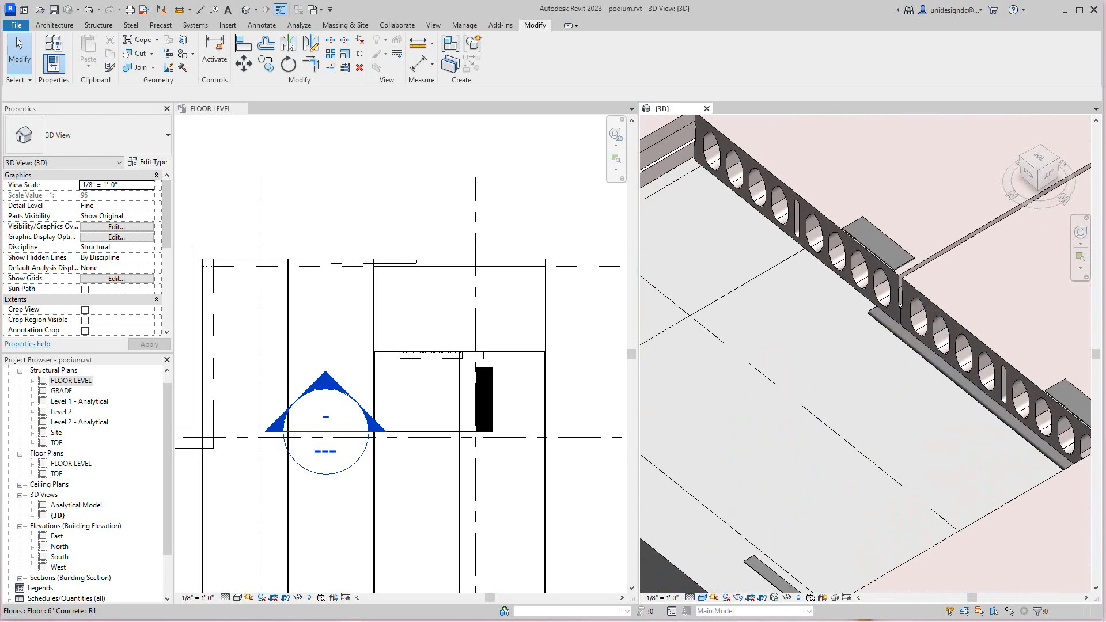
Turn the SP-EH connection 180 degrees and move it back against the ends of the two shortened planks
left_click(926, 358)
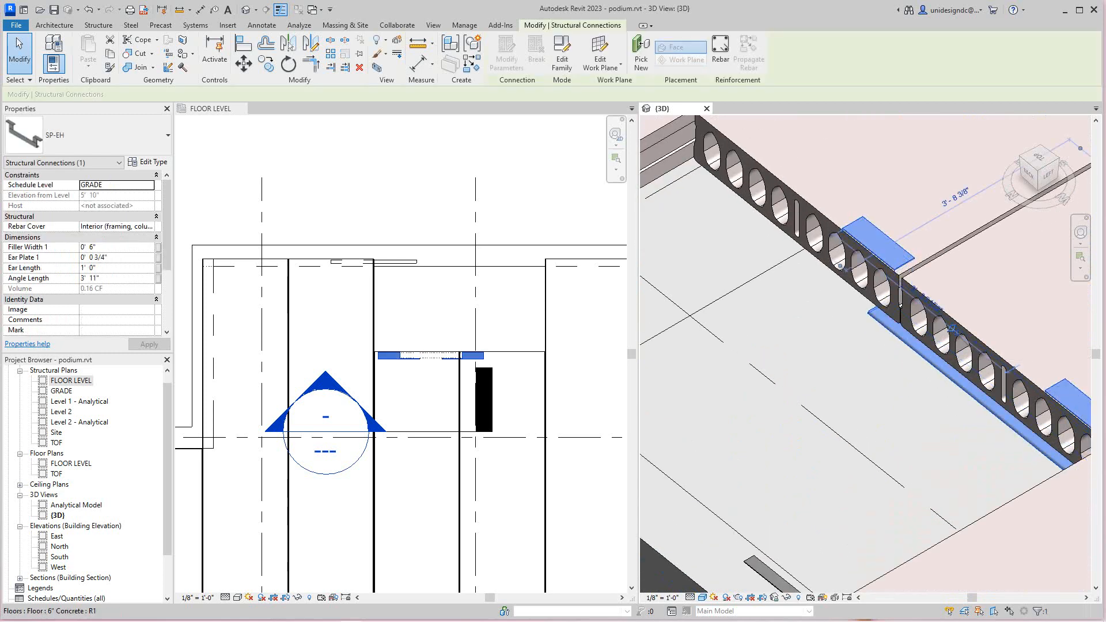
key("space")
key("space")
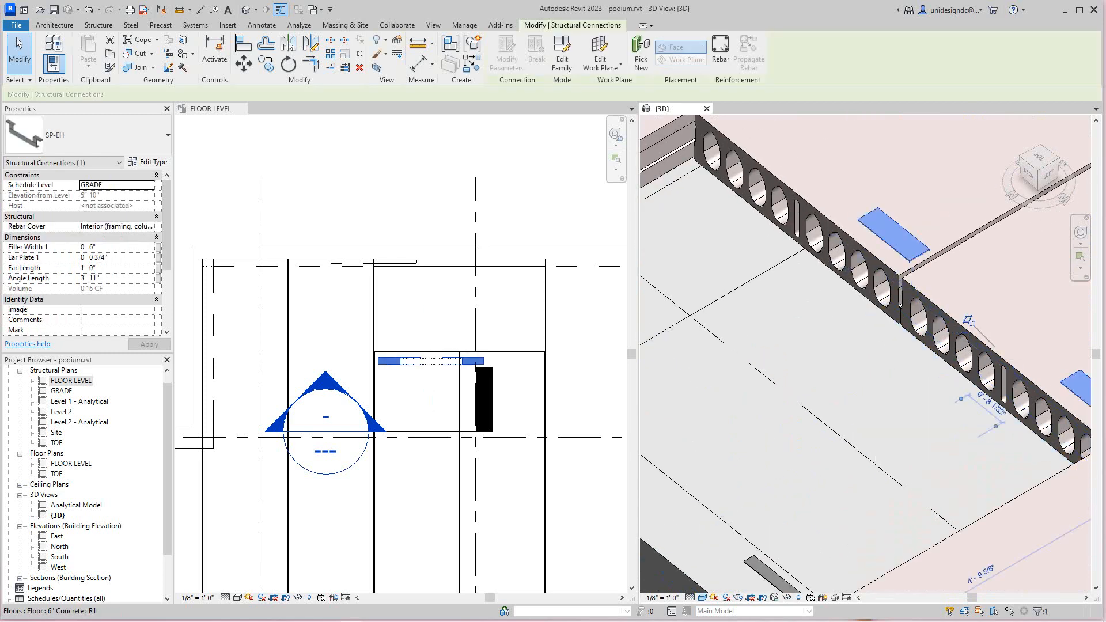
left_click_drag(953, 348, 901, 325)
left_click(857, 333)
scroll(857, 333, "up", 3)
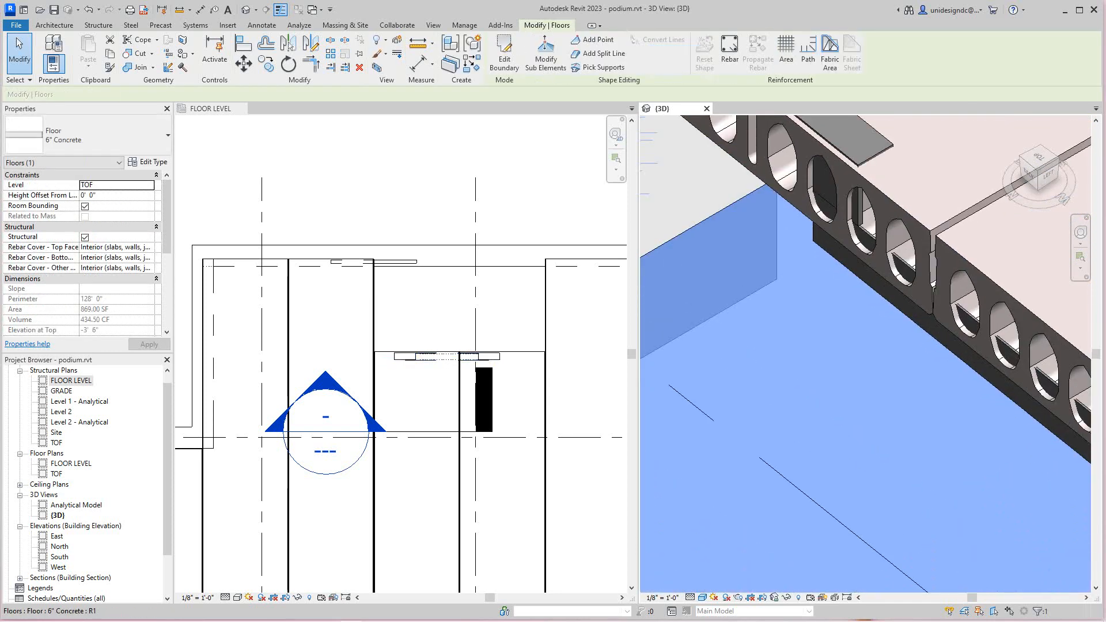
key("Escape")
Flip the SP-EH connection's facing so its angle projects into the floor opening
left_click(981, 288)
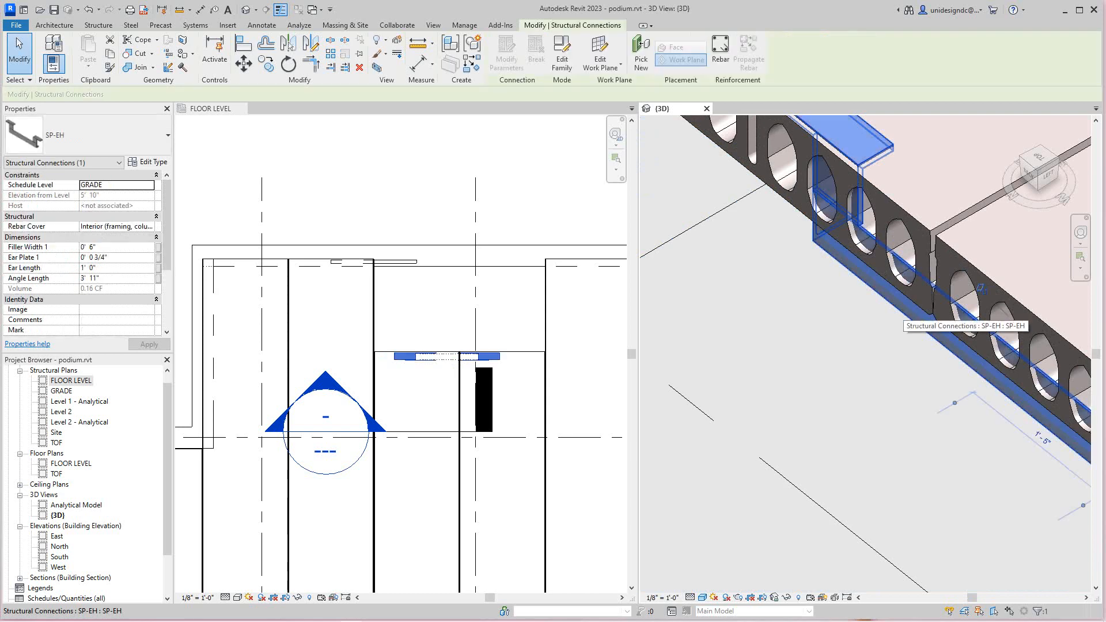
left_click_drag(981, 288, 953, 305)
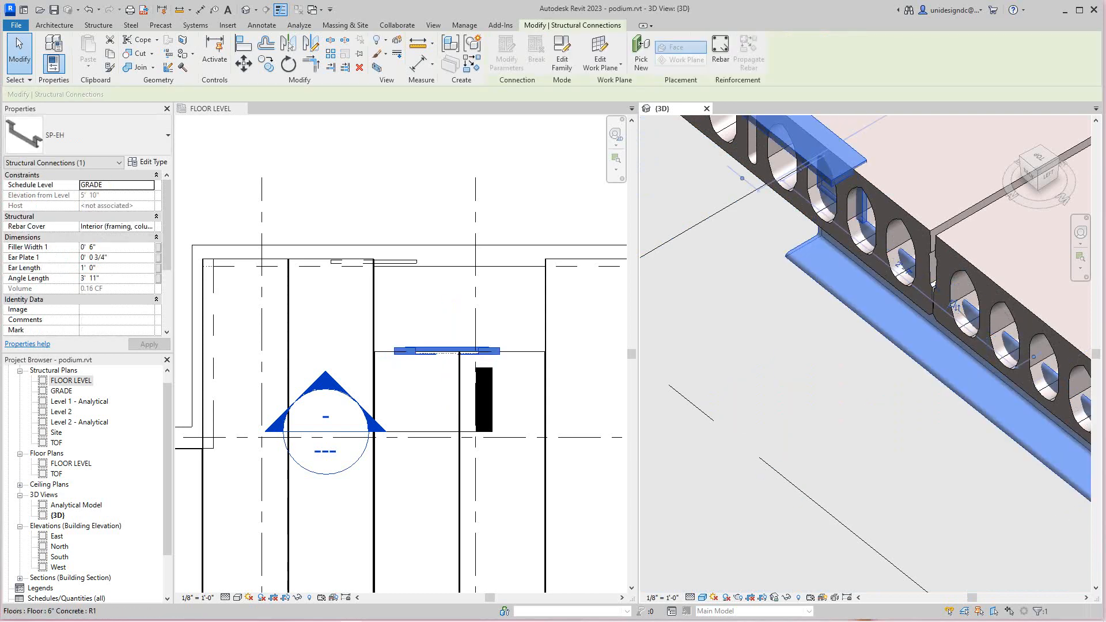
left_click(840, 360)
key("Escape")
scroll(840, 353, "down", 2)
middle_click_drag(840, 353, 780, 325)
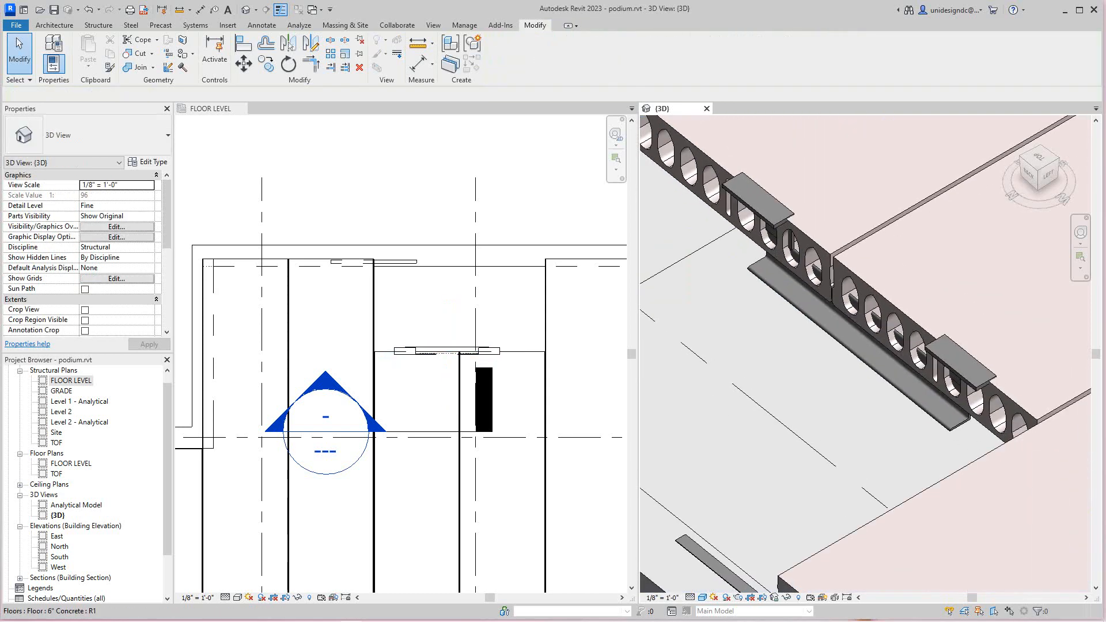
Align the SP-EH connection with the opening edge in plan and stretch it across both shortened planks to an Angle Length of 7' 11 1/2"
scroll(385, 351, "up", 2)
left_click(397, 337)
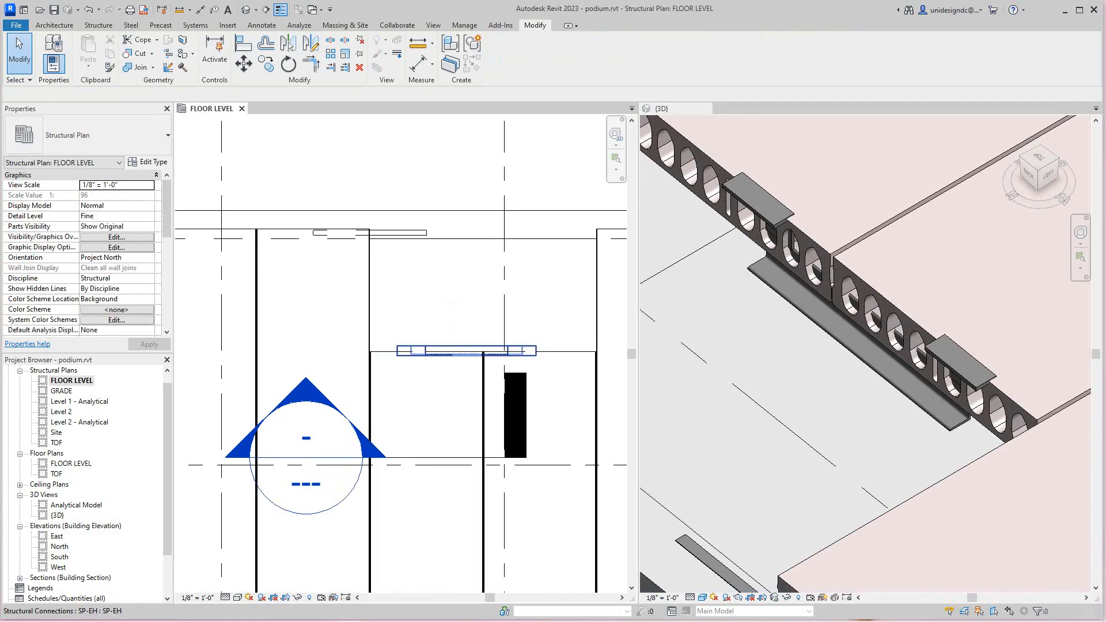
left_click(439, 320)
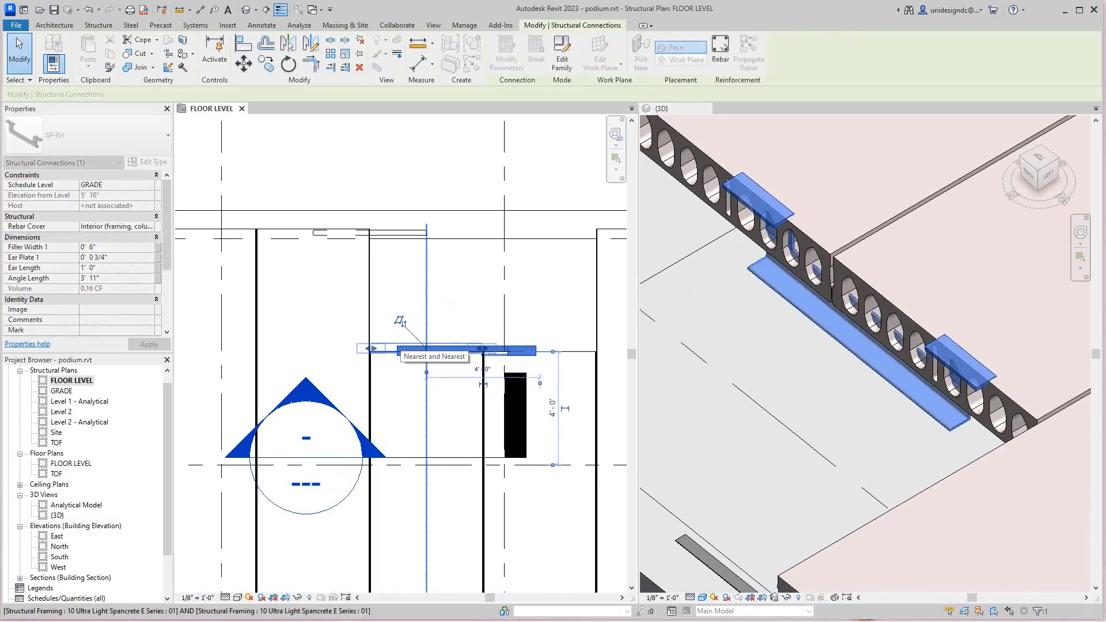
left_click_drag(399, 346, 398, 347)
scroll(397, 348, "down", 1)
scroll(451, 358, "up", 2)
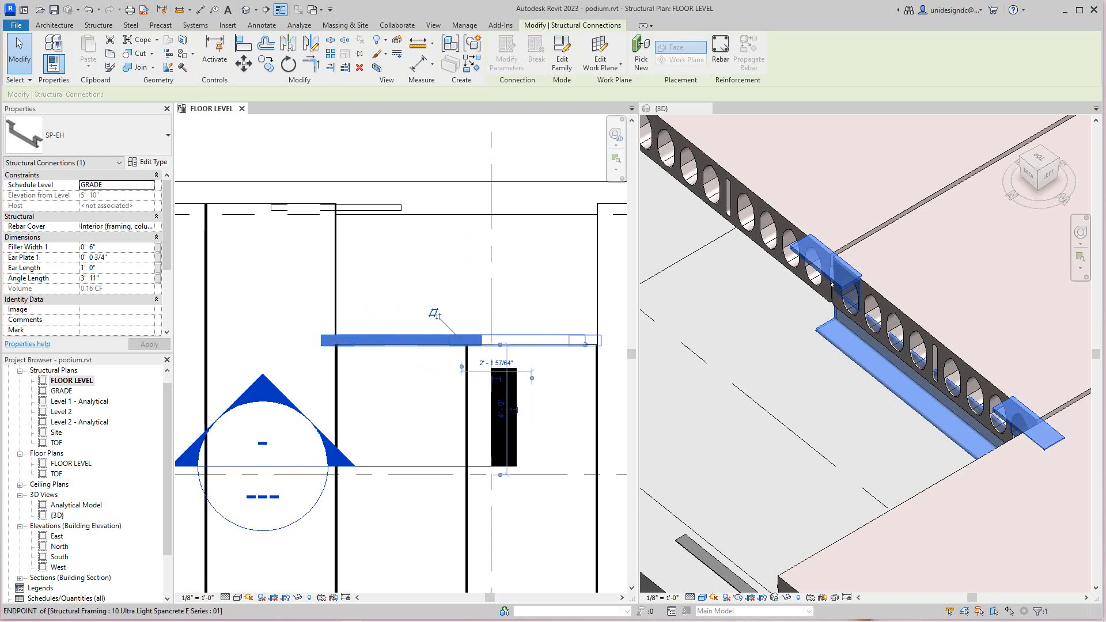
left_click_drag(430, 309, 437, 310)
left_click_drag(597, 340, 597, 341)
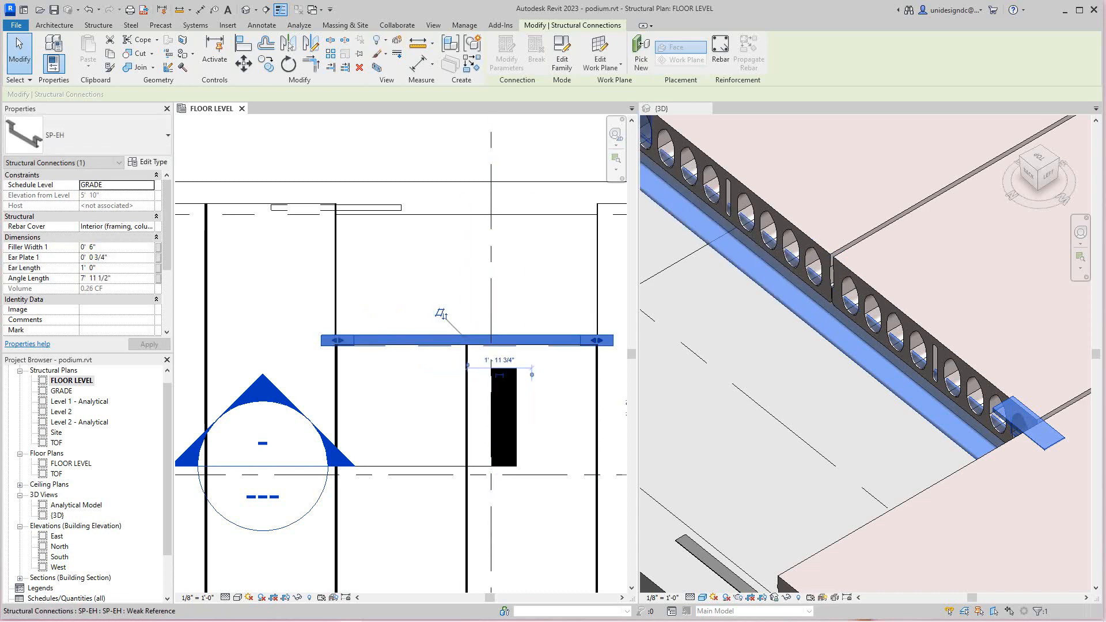
key("Escape")
scroll(552, 402, "down", 1)
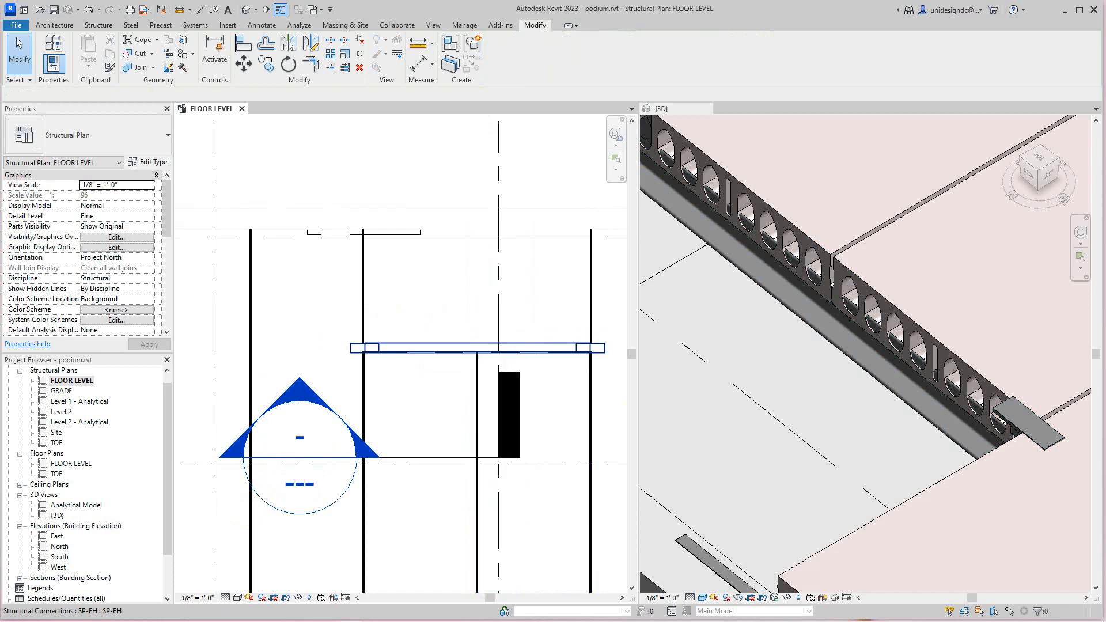
Flip the lengthened SP-EH connection toward the shortened planks and check its fit at the floor opening in 3D
left_click(450, 324)
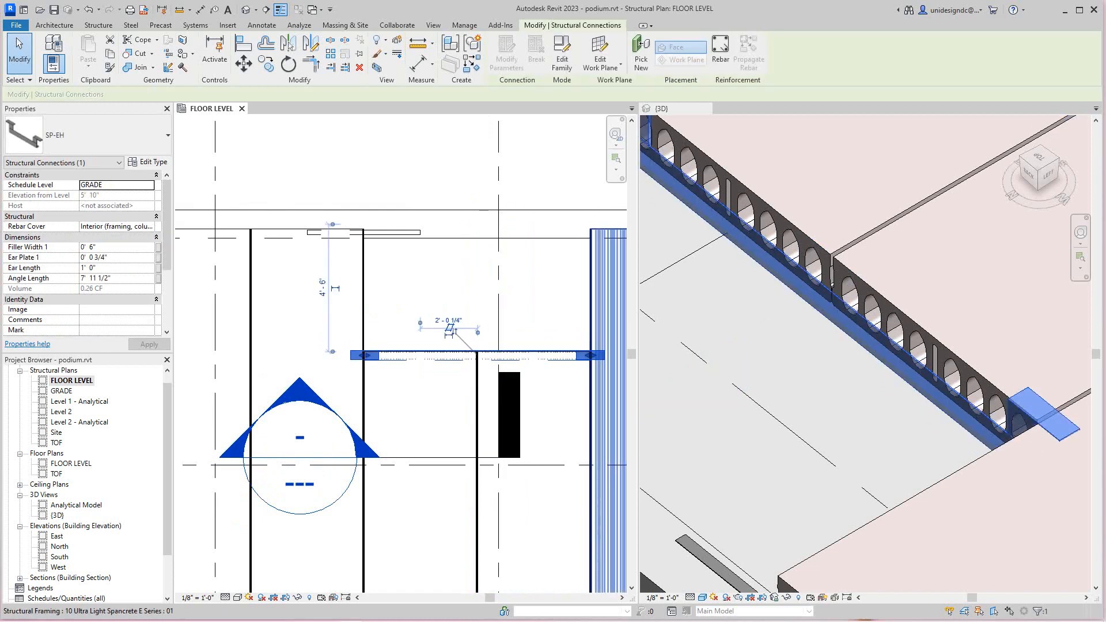
left_click(766, 392)
scroll(766, 391, "down", 2)
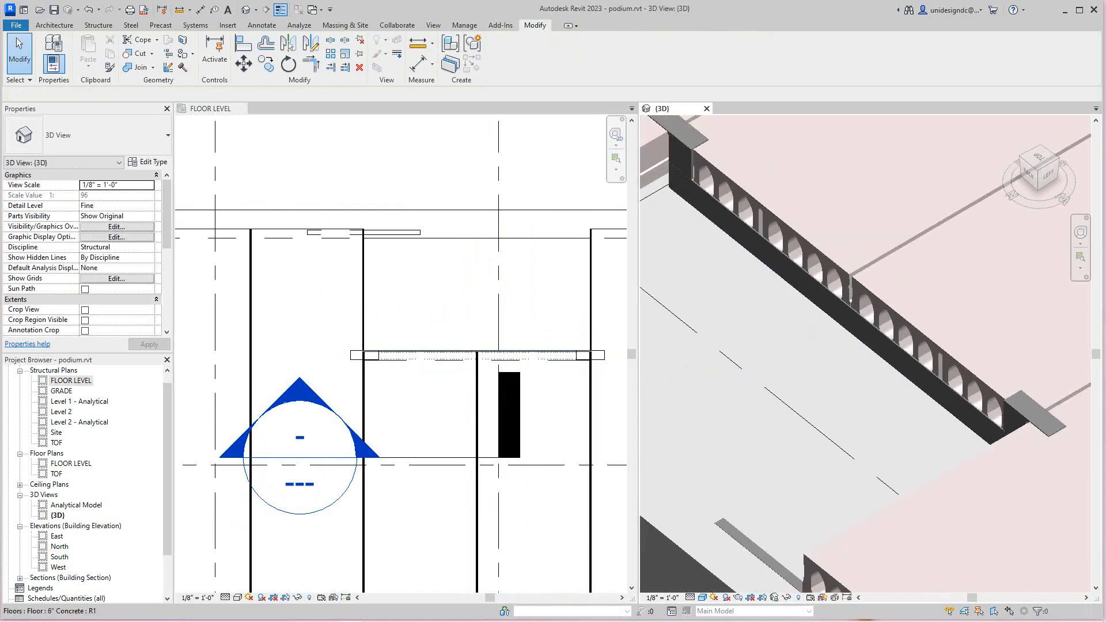
middle_click_drag(847, 380, 878, 417)
scroll(878, 417, "down", 2)
scroll(442, 381, "down", 5)
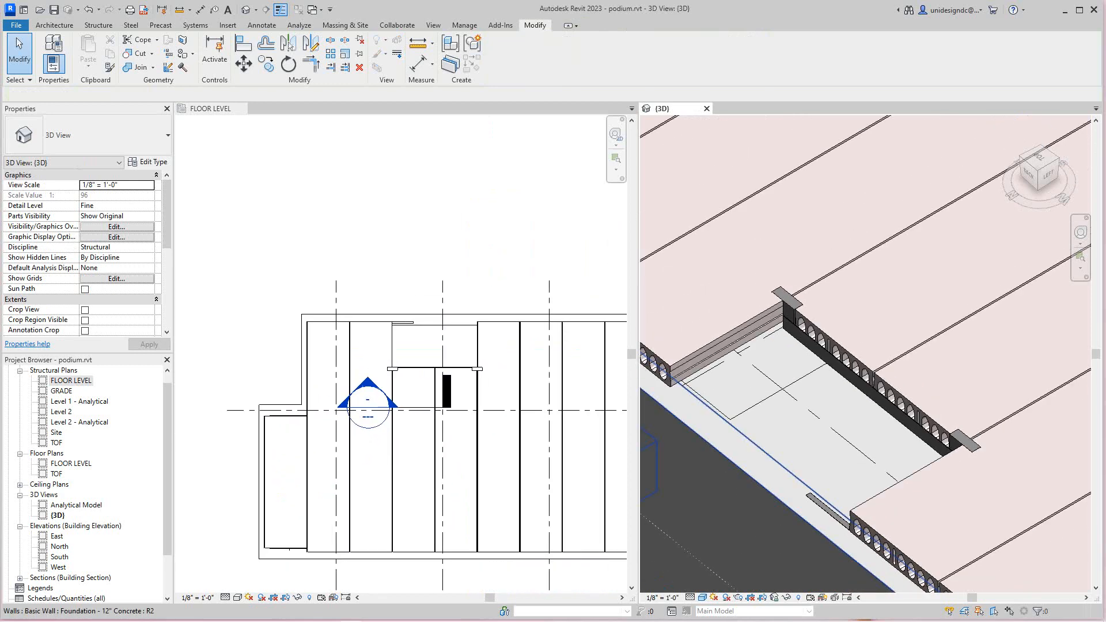
Examine the overall plank layout and the floor opening across grids 2 to 5 in the plan and 3D views
middle_click_drag(521, 421, 432, 383)
scroll(455, 401, "up", 3)
scroll(870, 428, "down", 6)
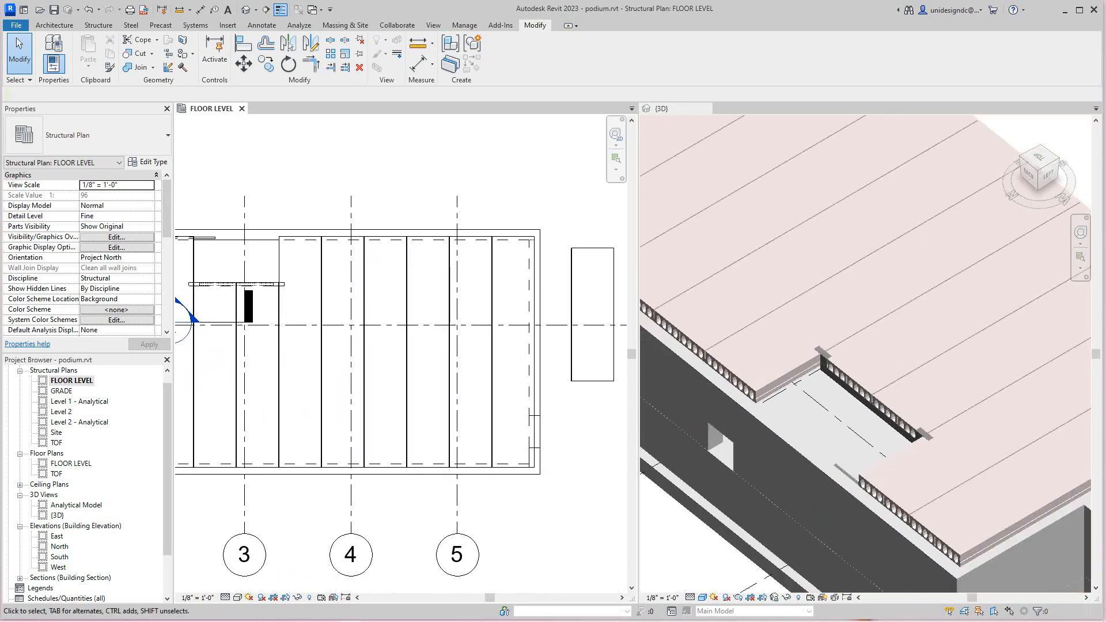
scroll(862, 427, "up", 4)
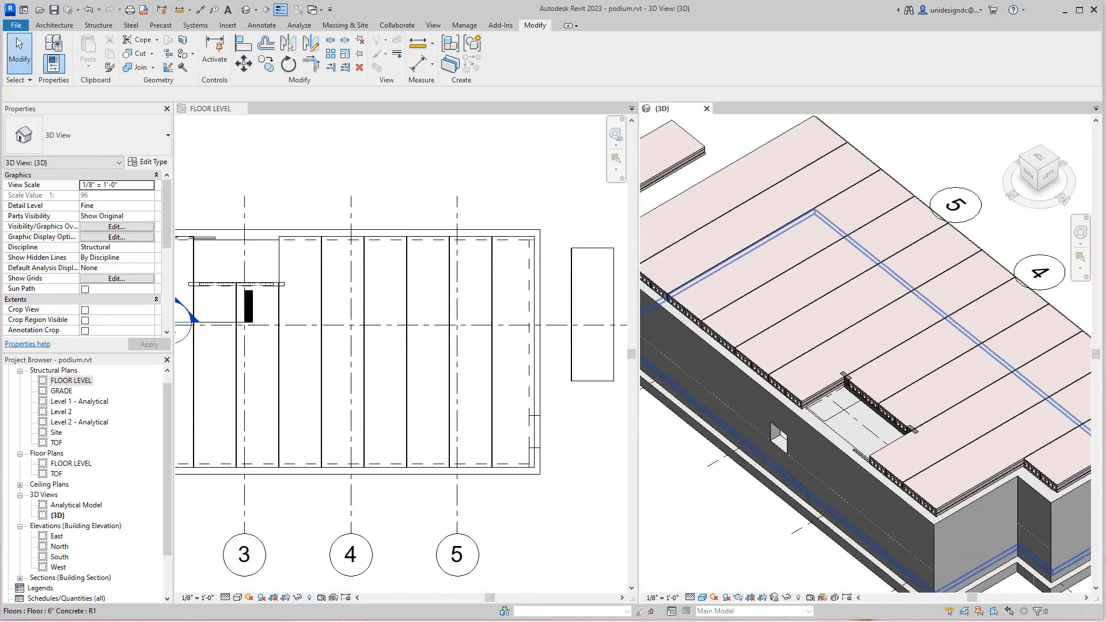
scroll(367, 333, "down", 2)
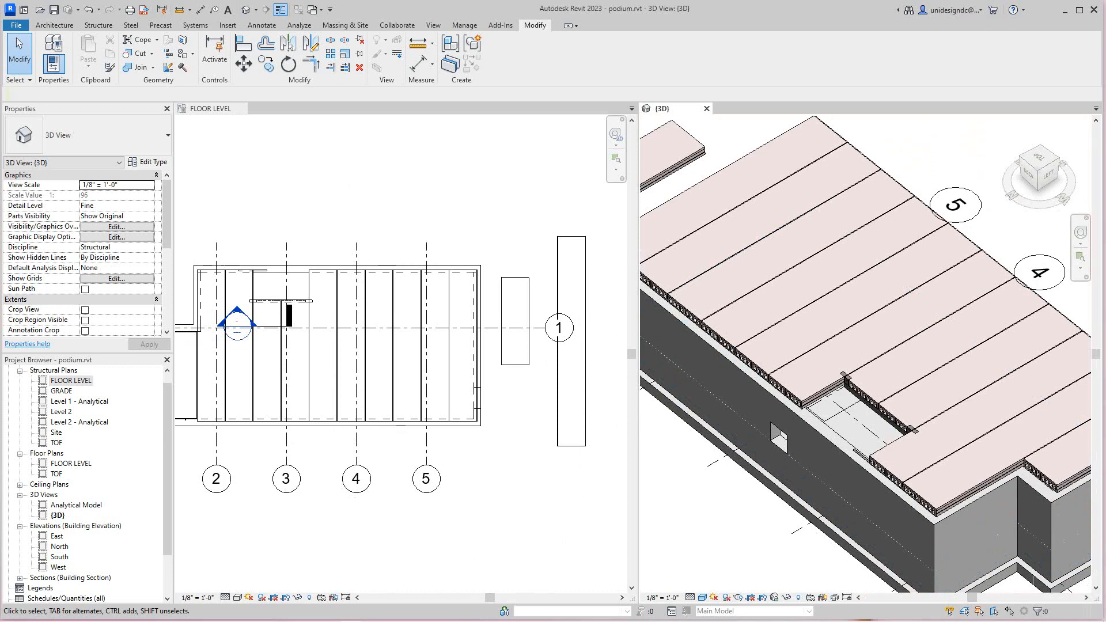
scroll(776, 398, "down", 2)
middle_click_drag(775, 398, 783, 414)
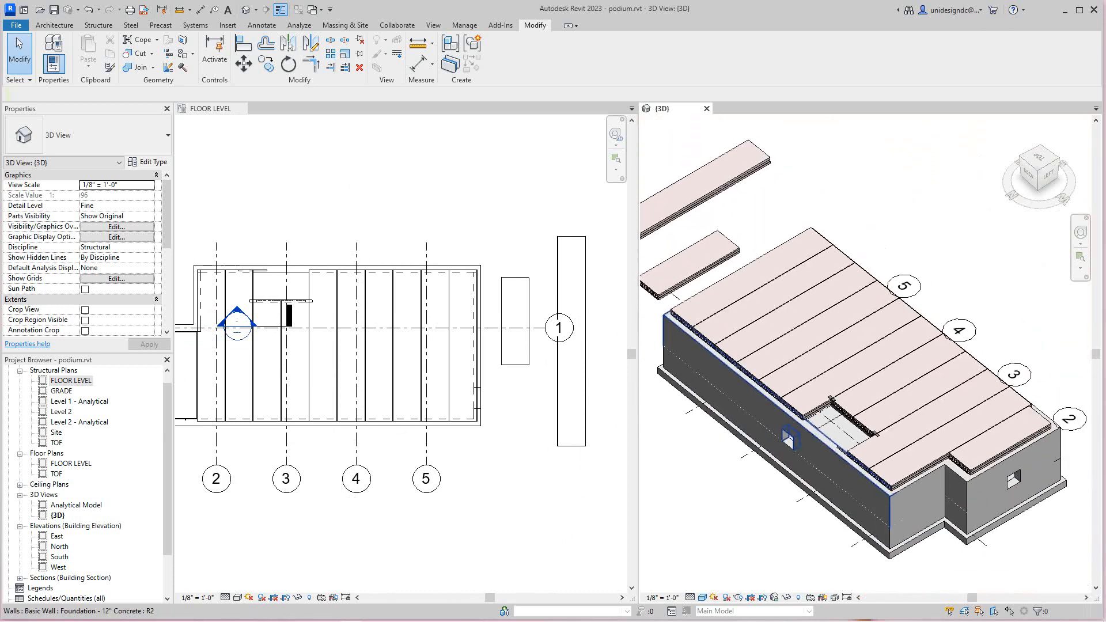
left_click(819, 393)
key("Escape")
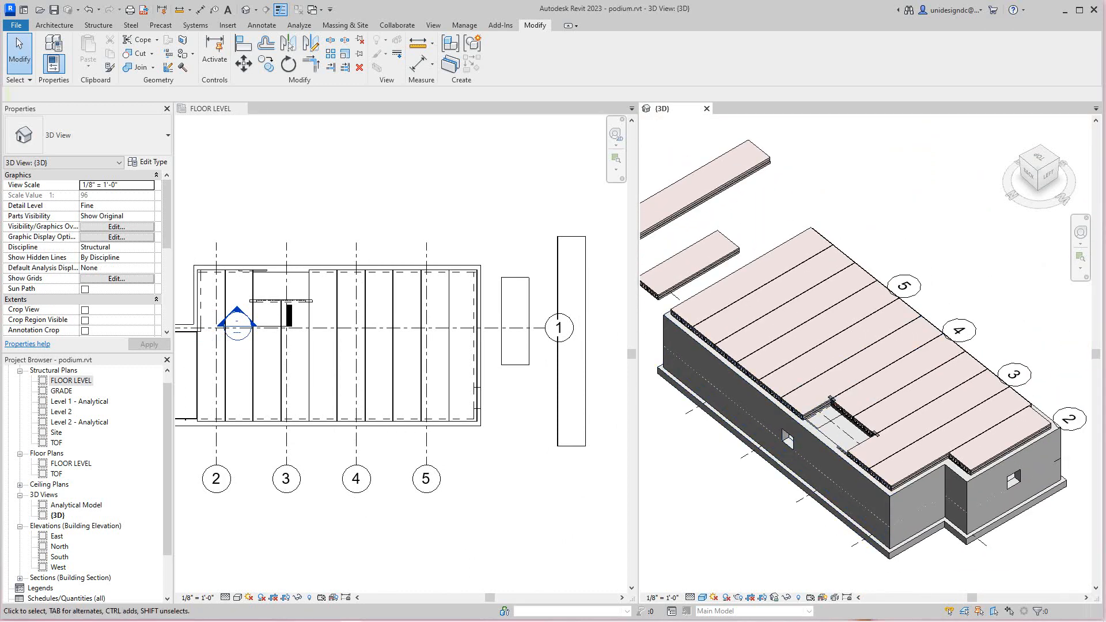
scroll(375, 351, "up", 1)
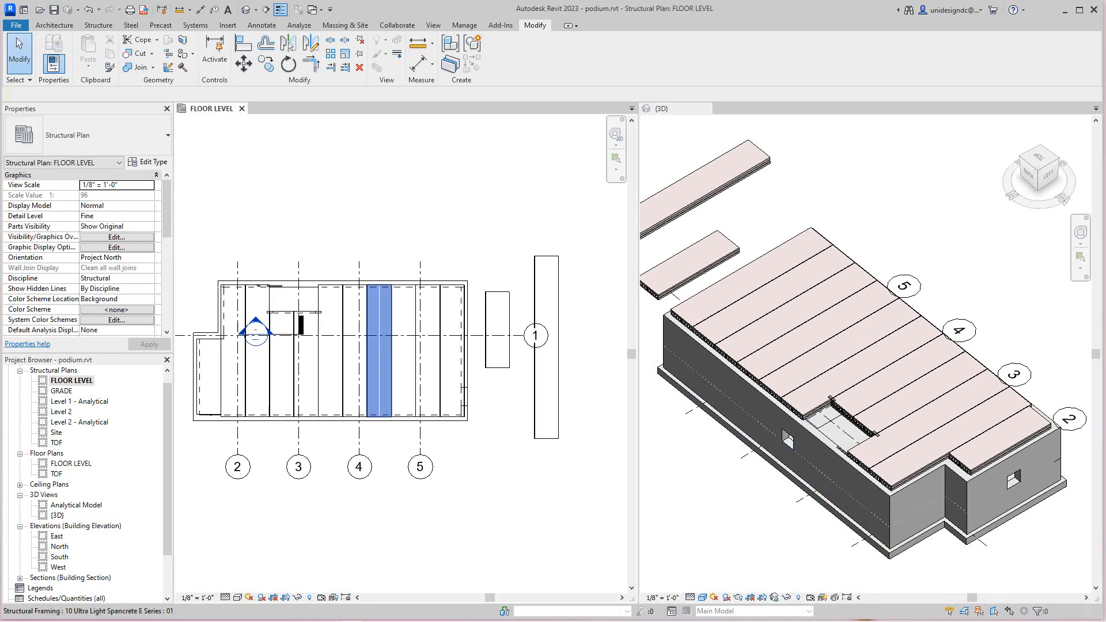
scroll(397, 362, "up", 2)
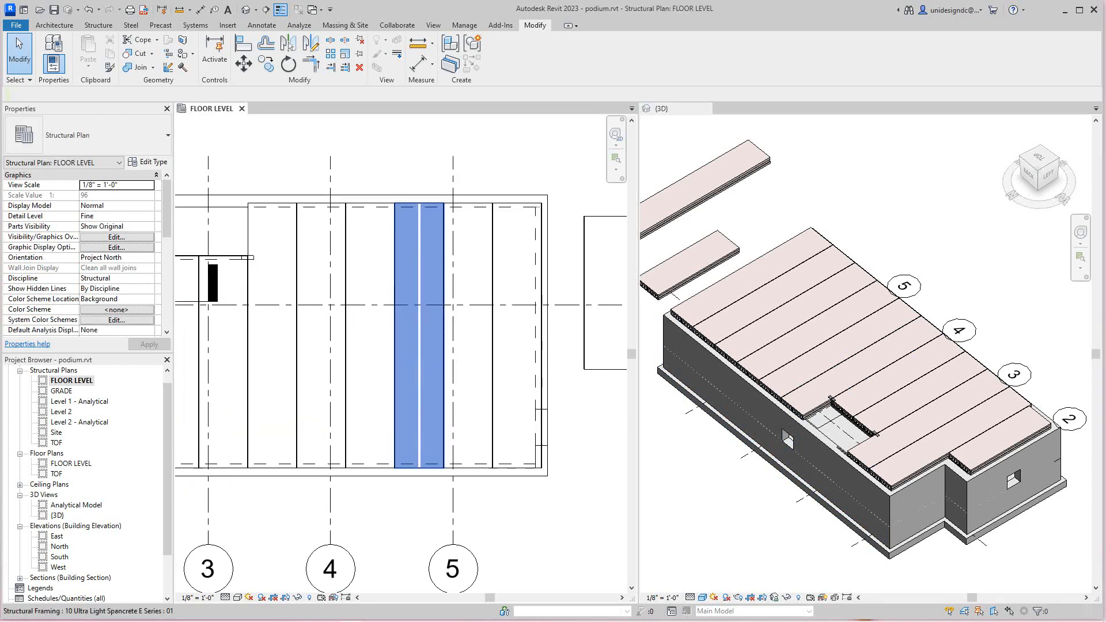
middle_click_drag(378, 352, 380, 359)
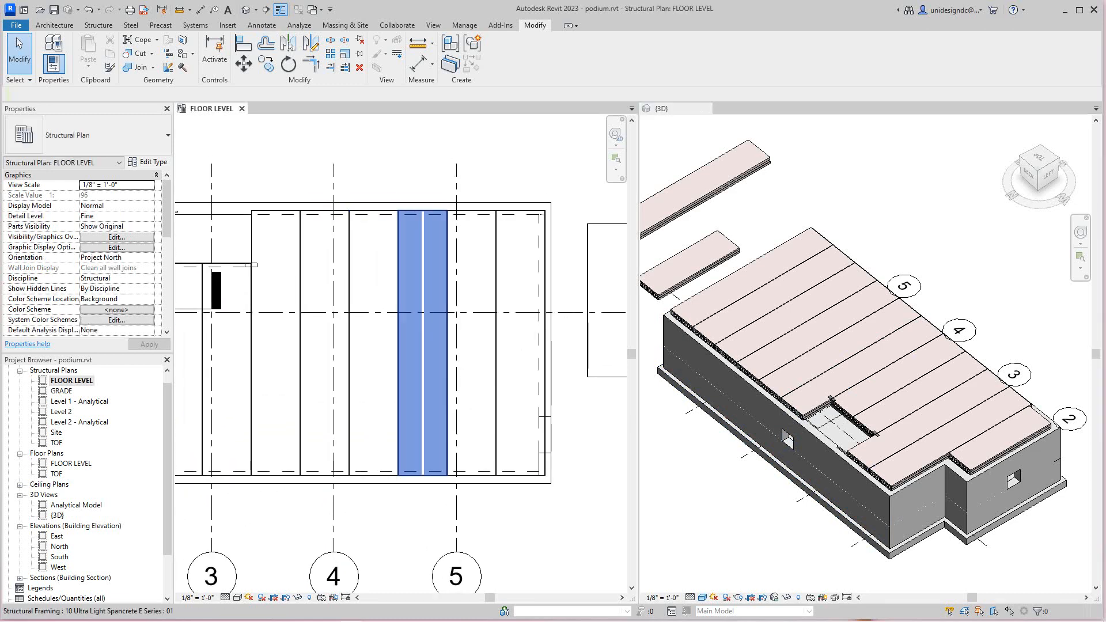
scroll(436, 359, "down", 2)
scroll(262, 372, "down", 3)
middle_click_drag(263, 372, 328, 373)
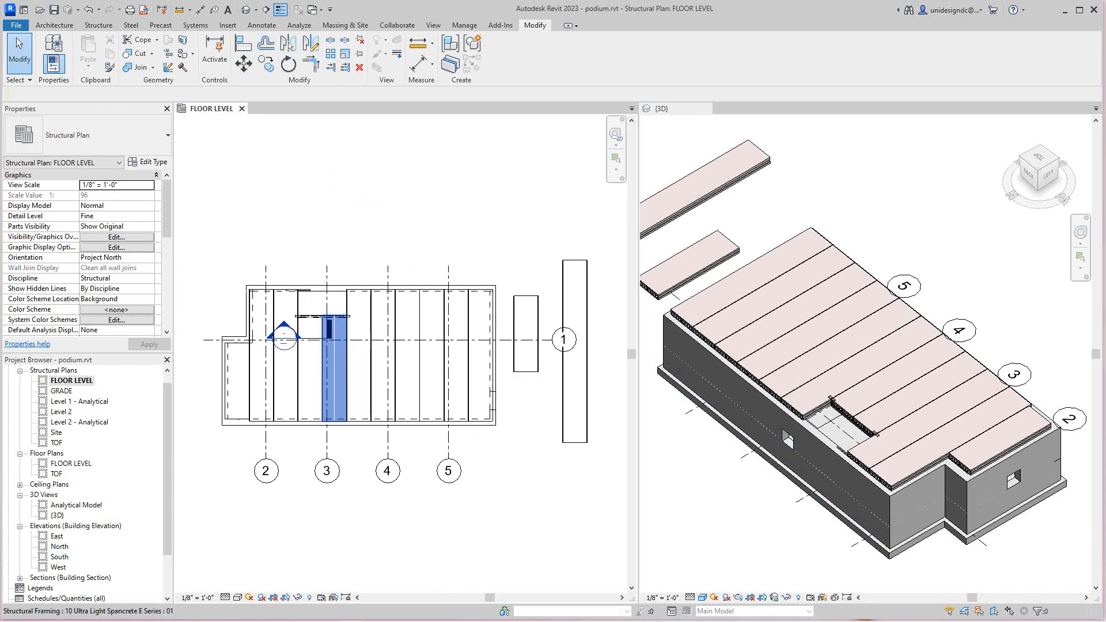
scroll(983, 307, "up", 2)
Examine the supported floor opening in 3D from a lower viewing angle, including the connection ears on the adjacent planks
left_click(1011, 123)
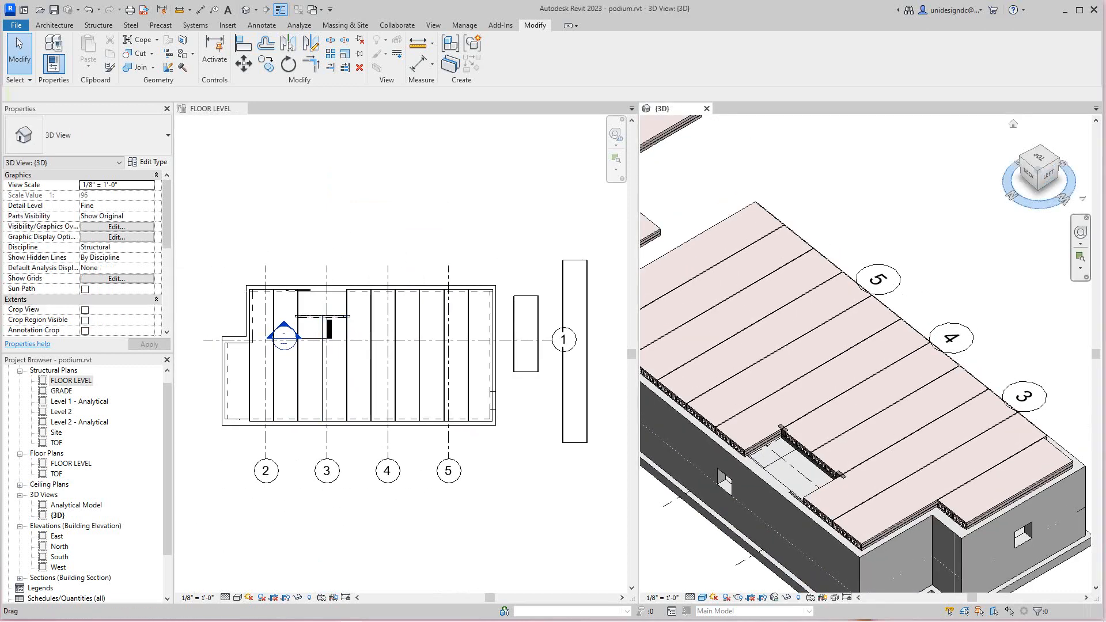
scroll(759, 430, "down", 1)
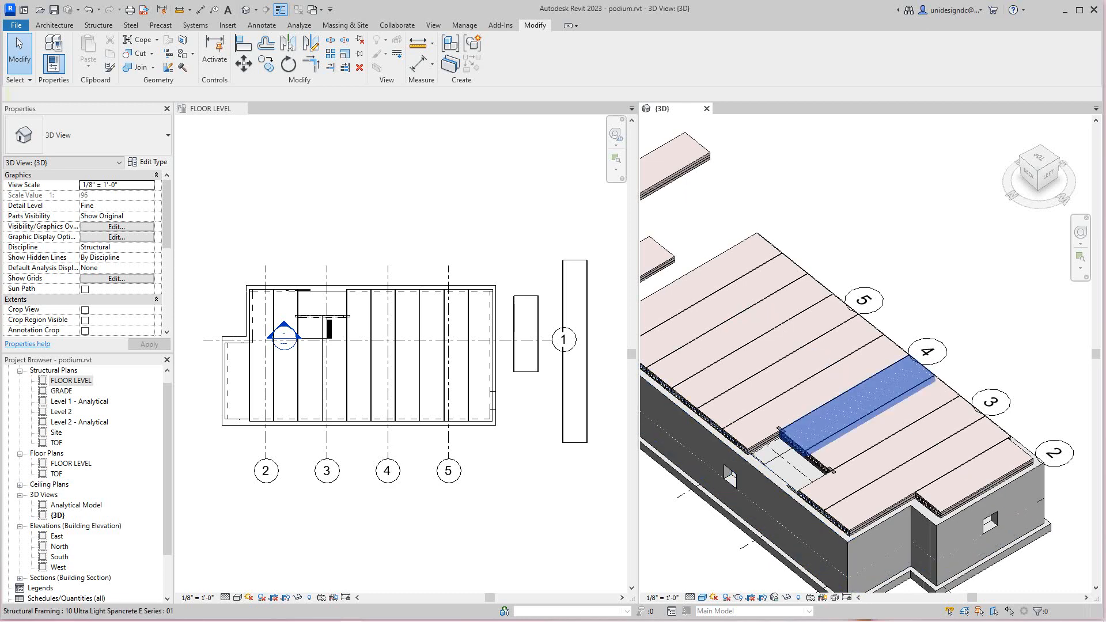
scroll(782, 432, "up", 2)
scroll(781, 432, "down", 2)
middle_click_drag(781, 432, 810, 383)
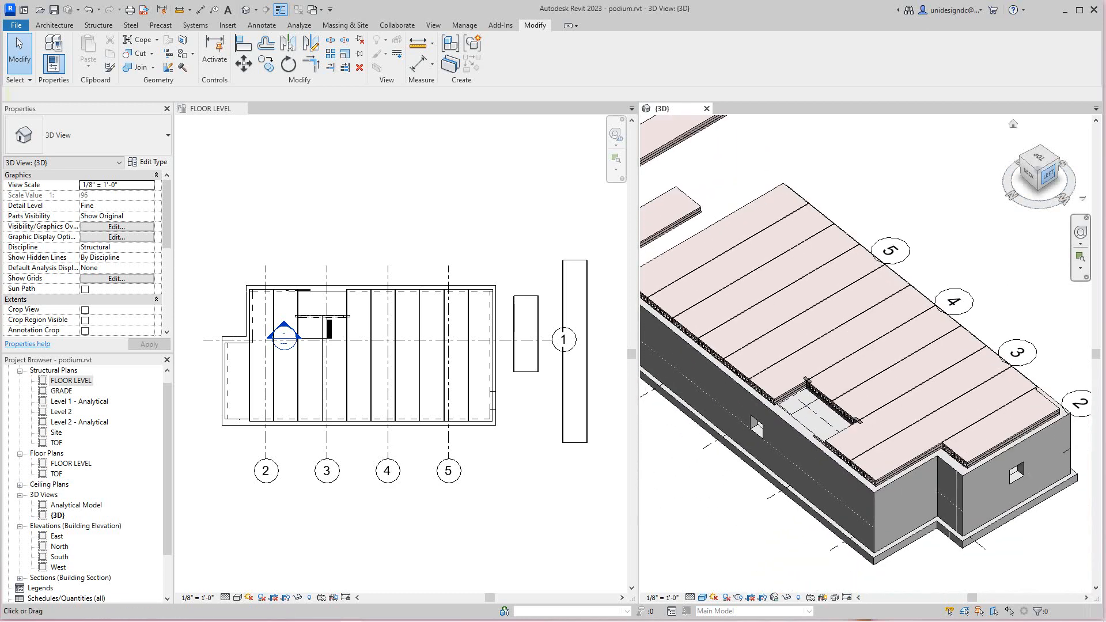
left_click_drag(1048, 175, 1045, 157)
scroll(843, 351, "up", 1)
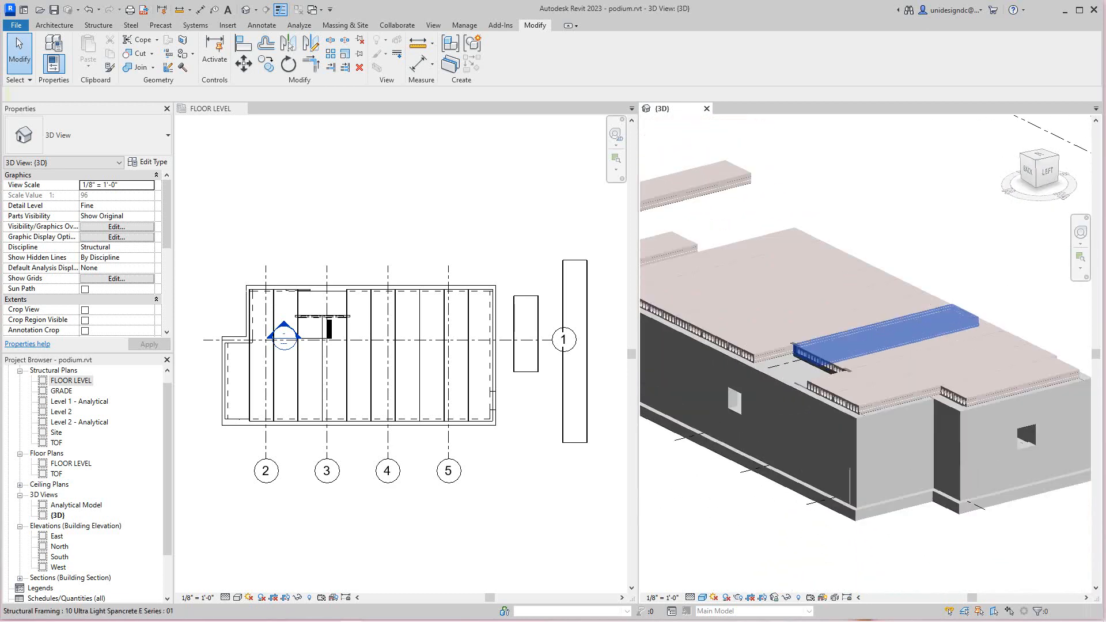
scroll(798, 368, "up", 5)
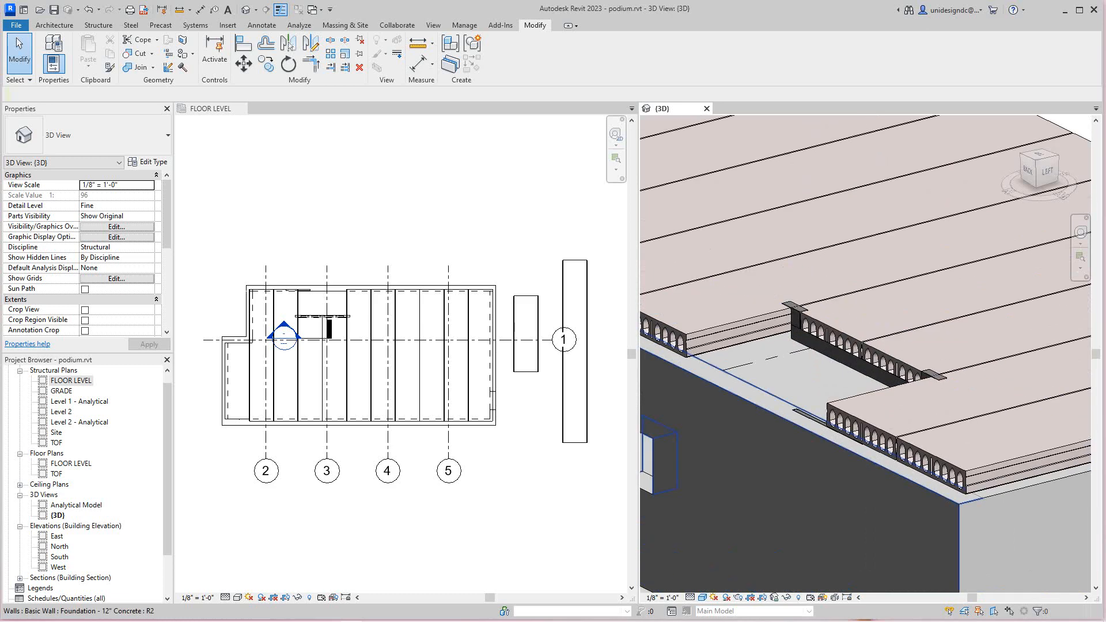
scroll(422, 365, "up", 2)
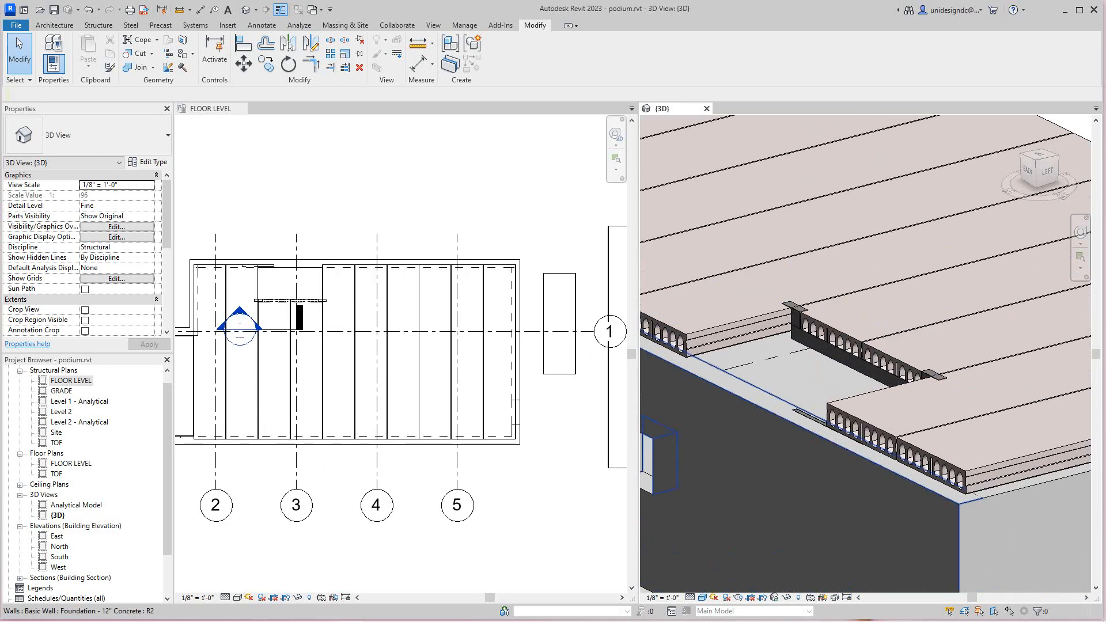
Cut a rectangular Opening by Face about 1' 11" by 5' 4" in the plank beside grid 5, below grid 1 in plan
left_click(432, 393)
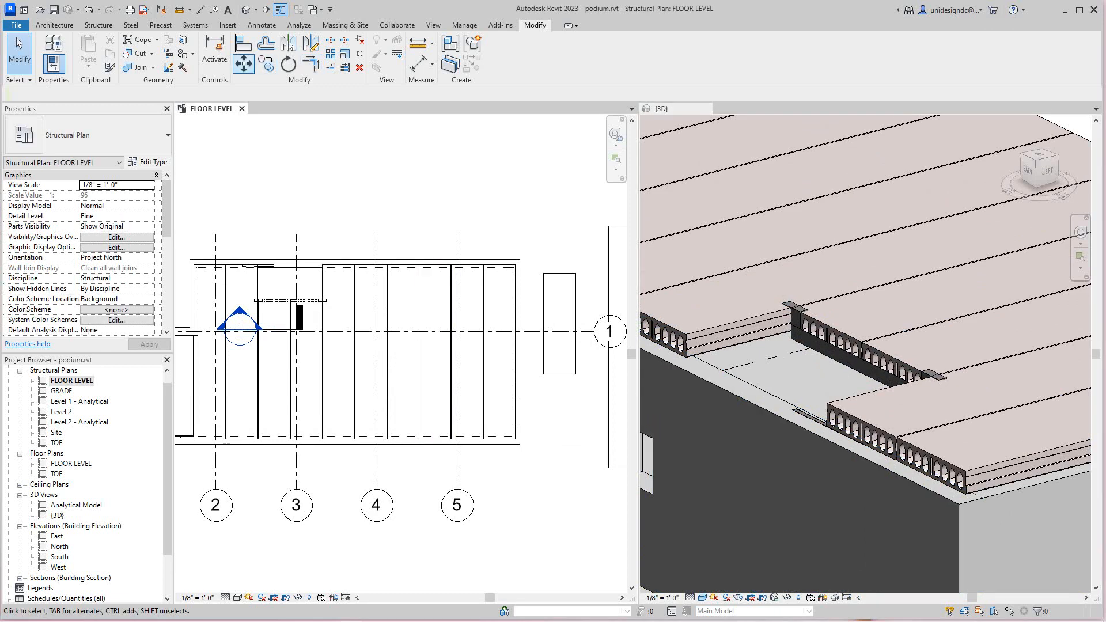
left_click(99, 25)
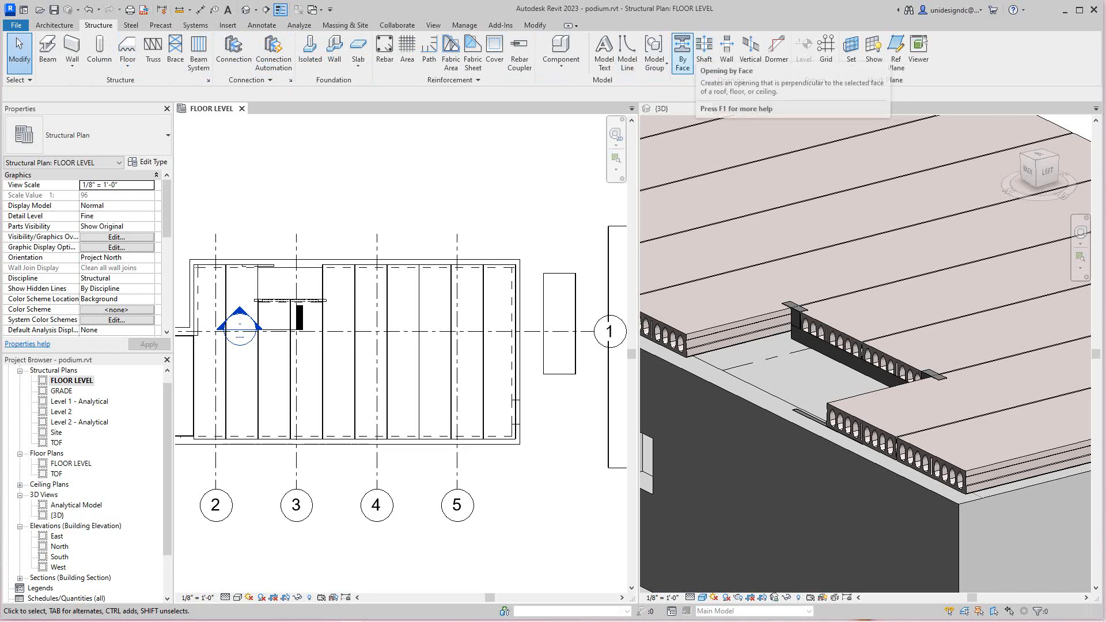
left_click(682, 54)
scroll(472, 364, "up", 2)
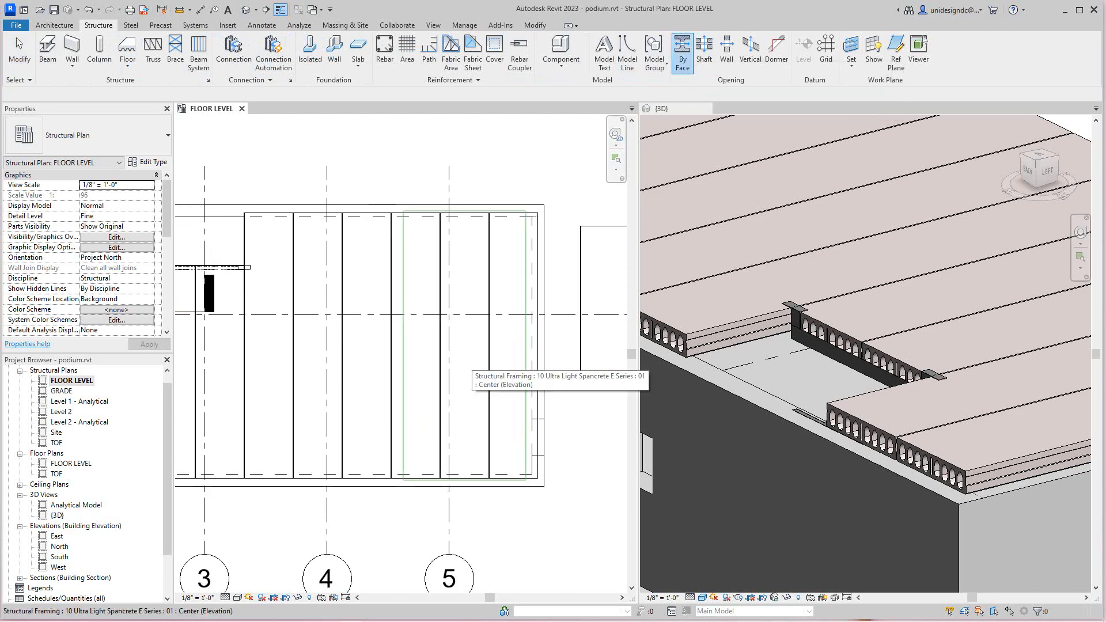
left_click(415, 376)
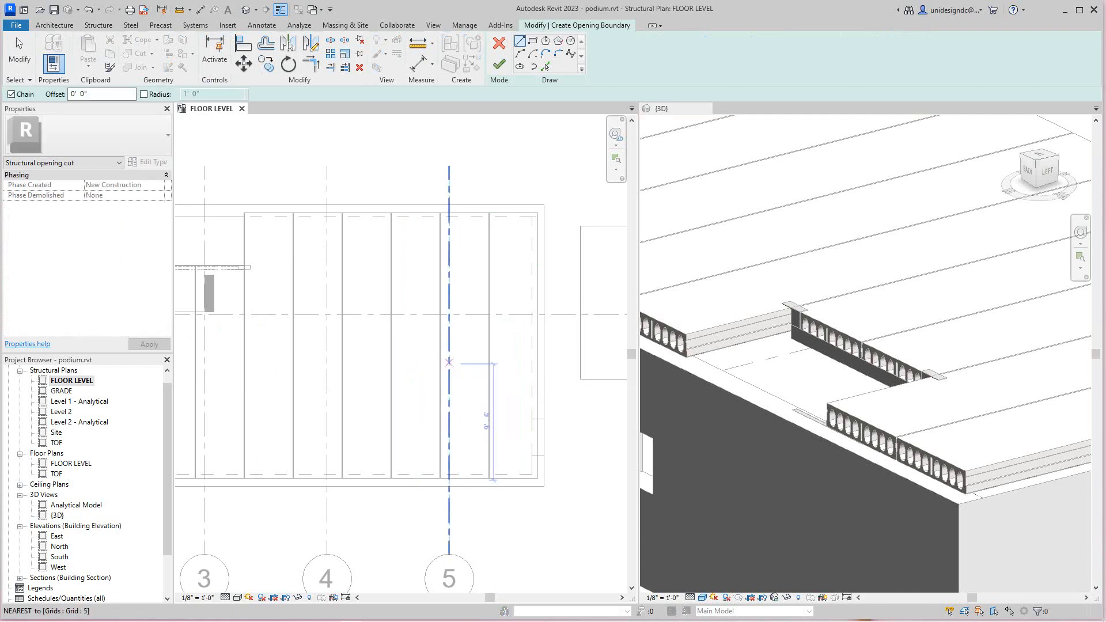
scroll(449, 362, "up", 2)
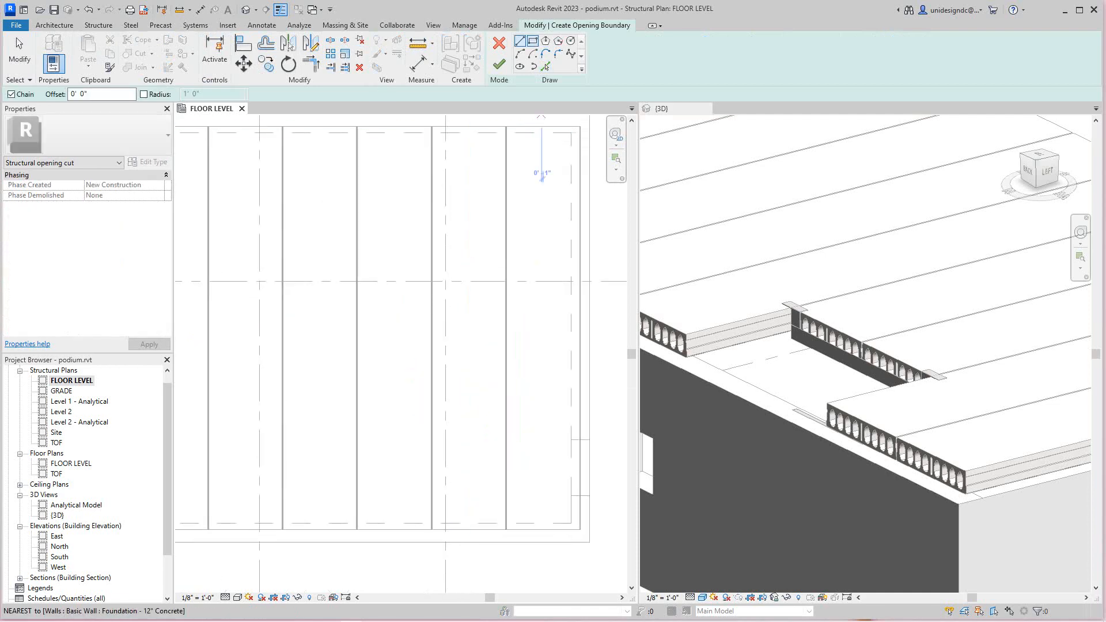
left_click(532, 41)
scroll(443, 371, "up", 2)
left_click(446, 373)
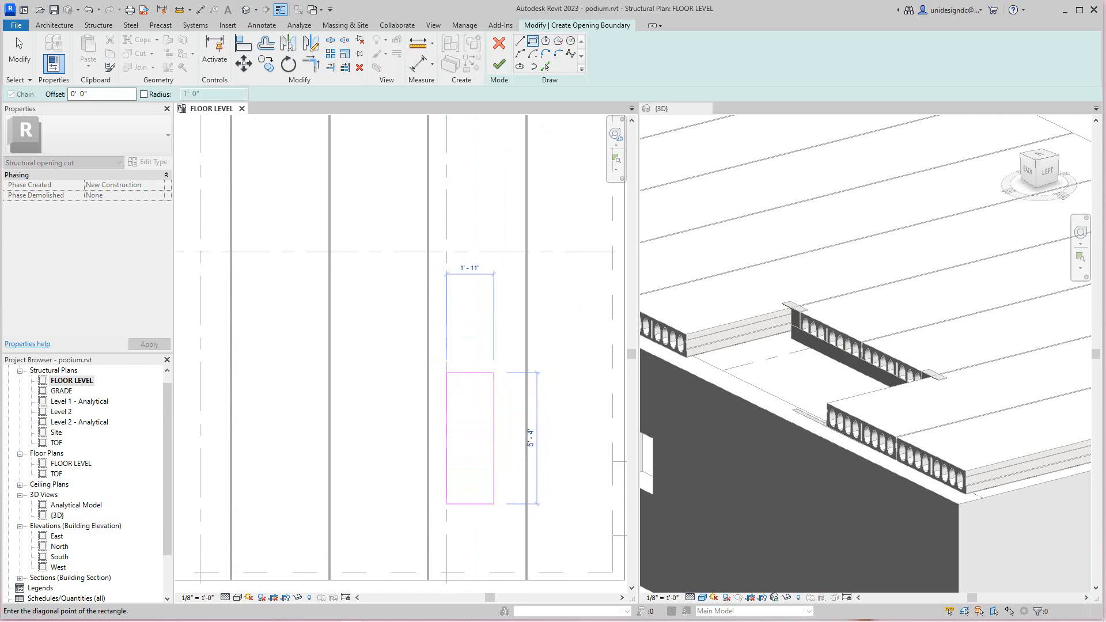
left_click(494, 504)
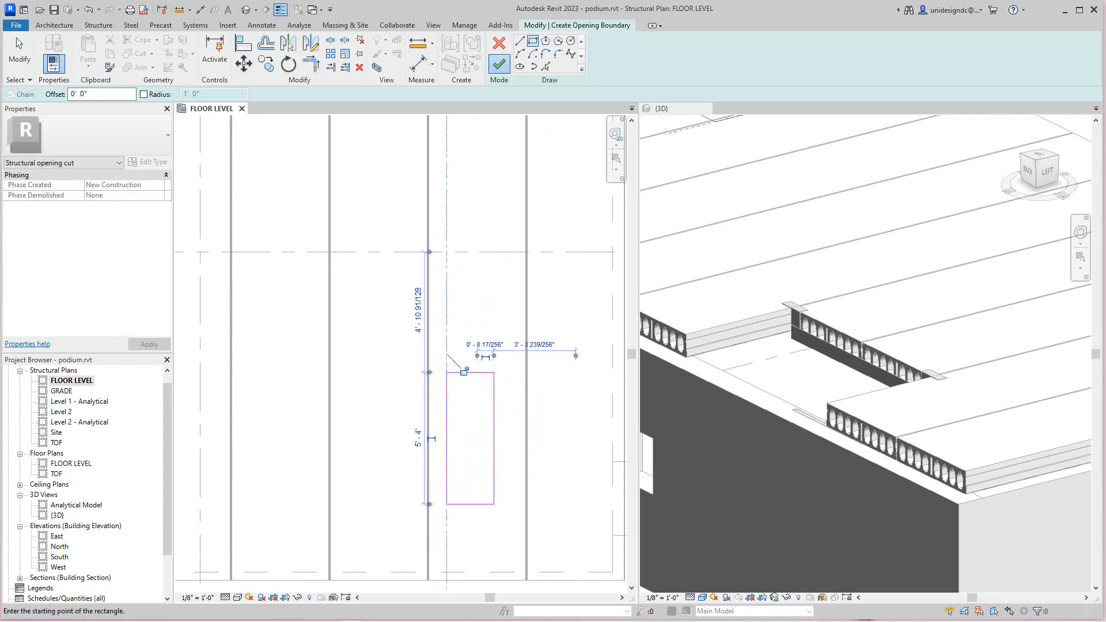
left_click(499, 63)
Examine the new face opening and surrounding plank layout in plan, and view the opening from another side in 3D
scroll(475, 424, "down", 4)
scroll(836, 380, "down", 7)
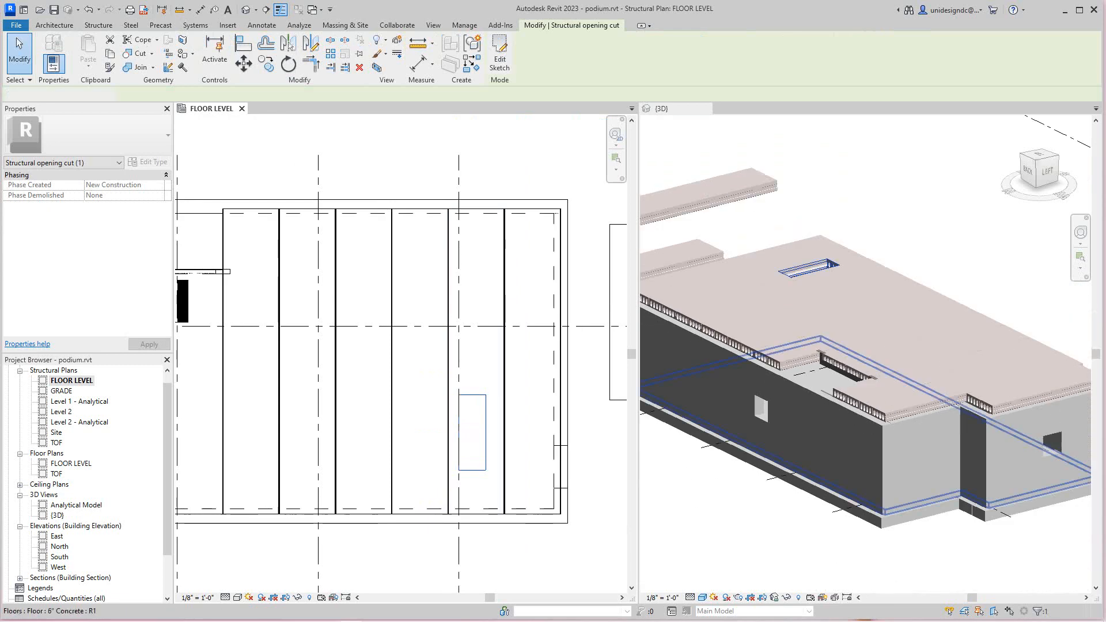
scroll(366, 245, "down", 1)
scroll(386, 292, "down", 1)
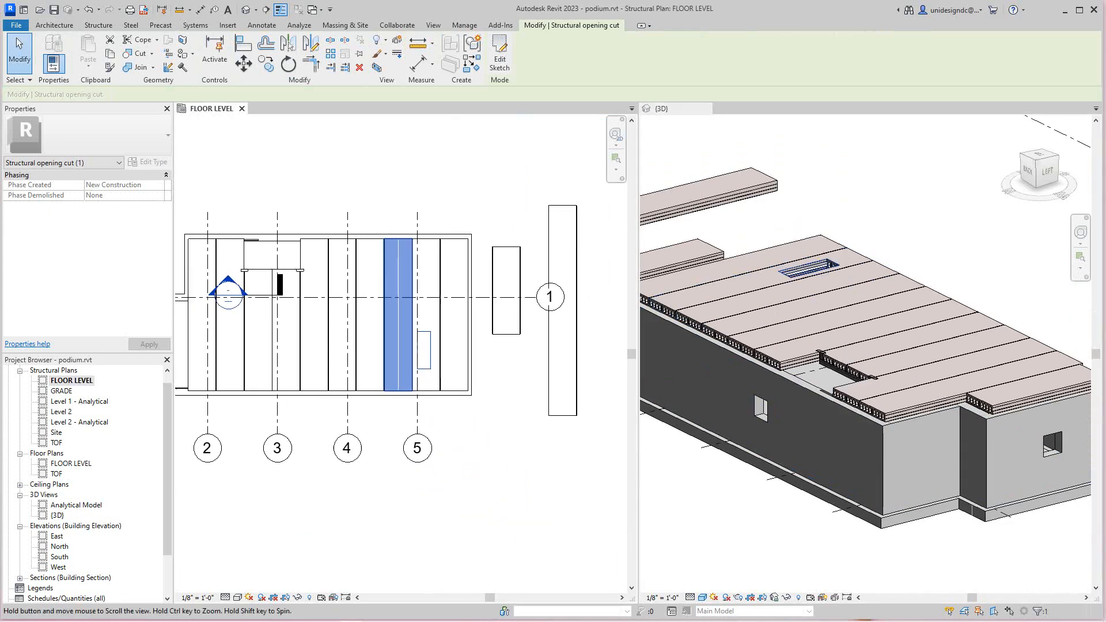
scroll(391, 247, "up", 5)
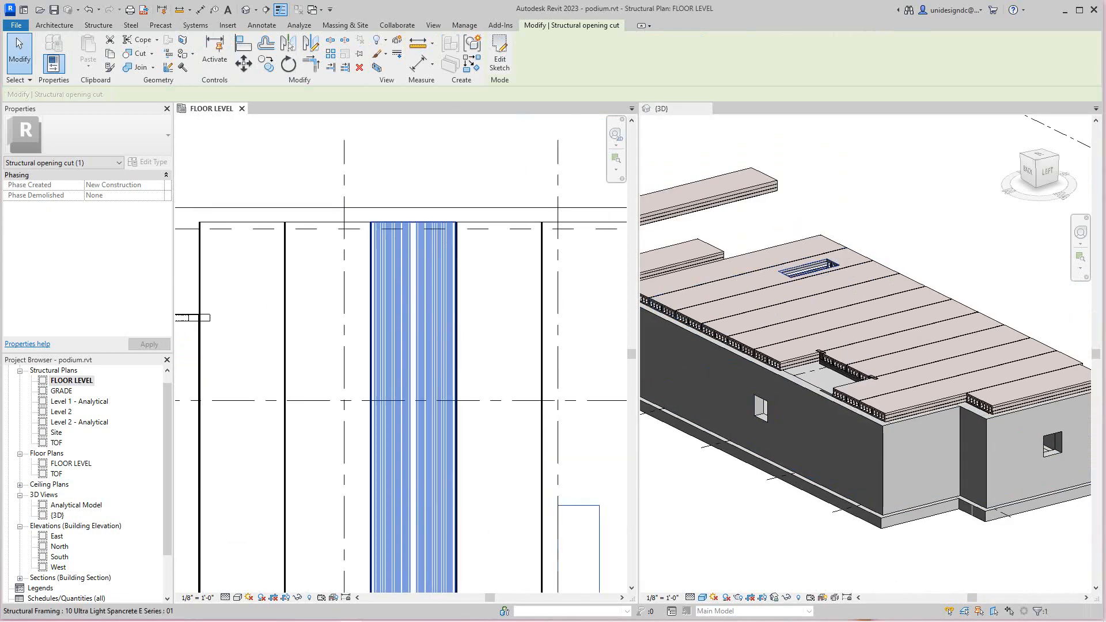
middle_click_drag(391, 248, 386, 258)
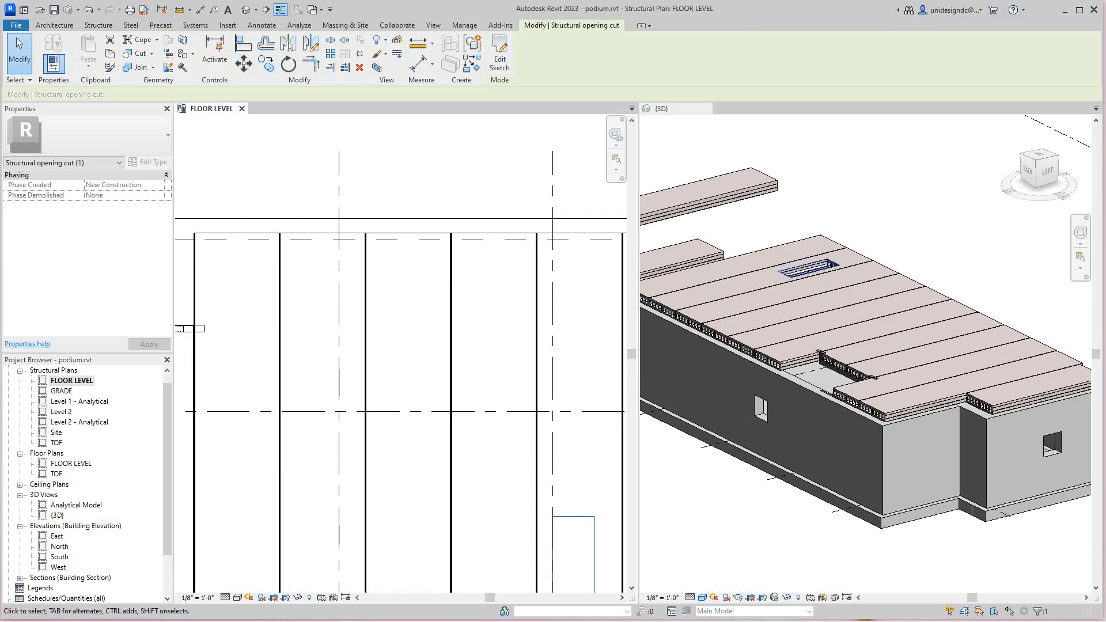
scroll(452, 321, "down", 4)
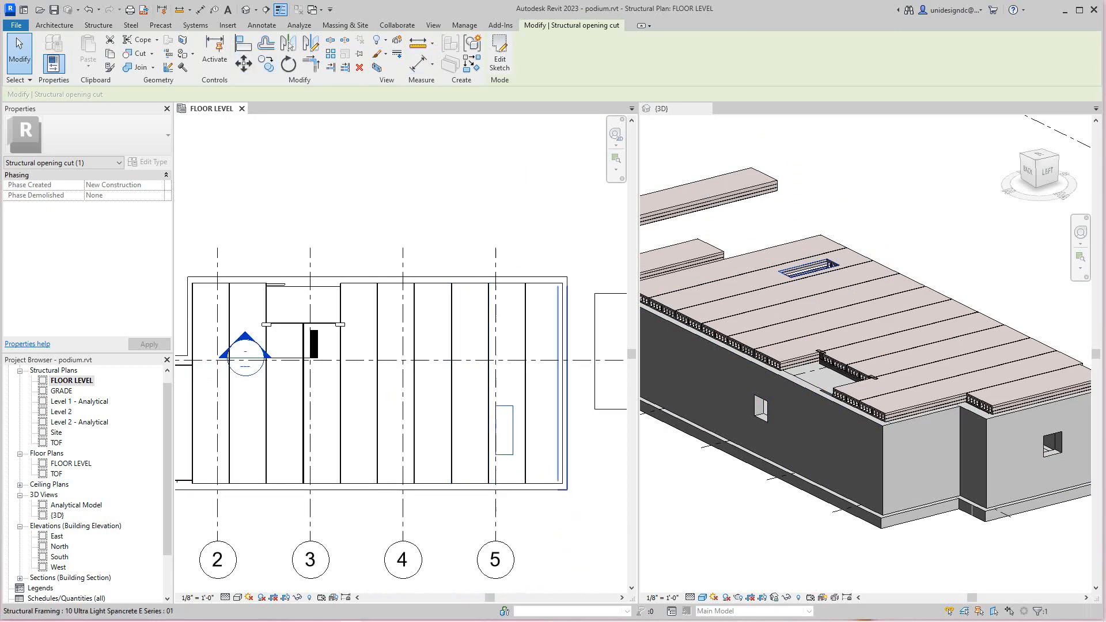
scroll(879, 288, "up", 2)
scroll(872, 259, "down", 1)
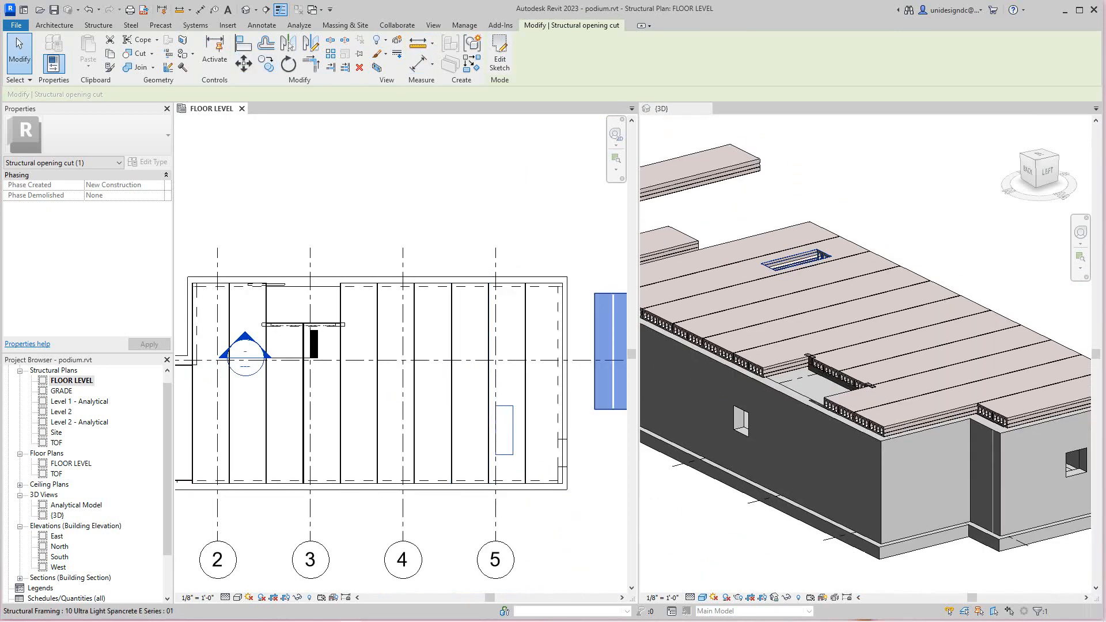
left_click(1082, 198)
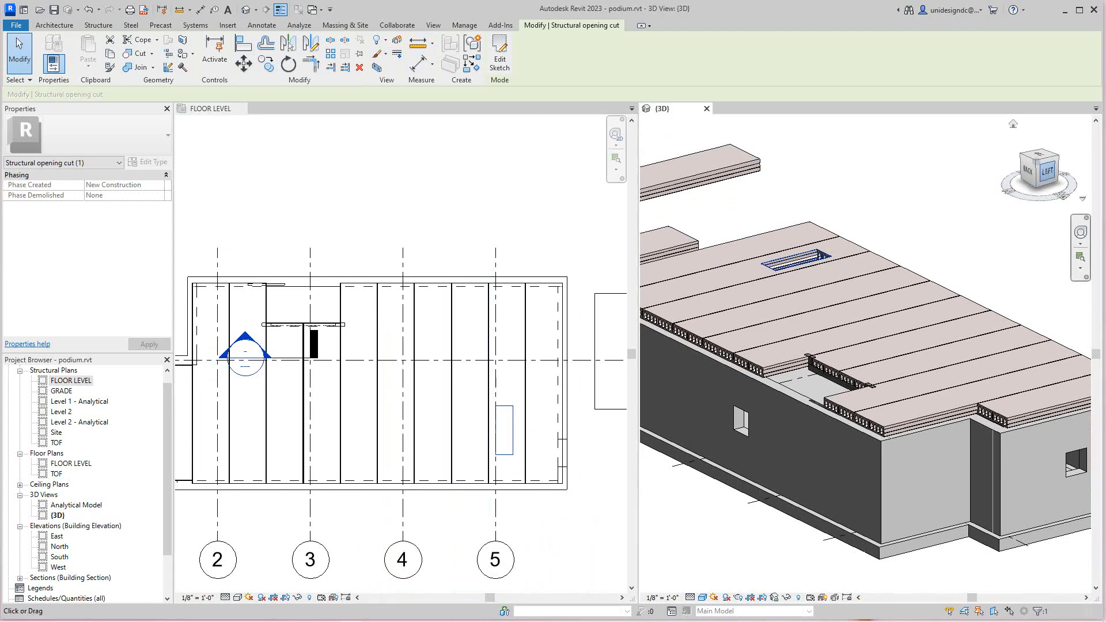
left_click_drag(1047, 171, 990, 181)
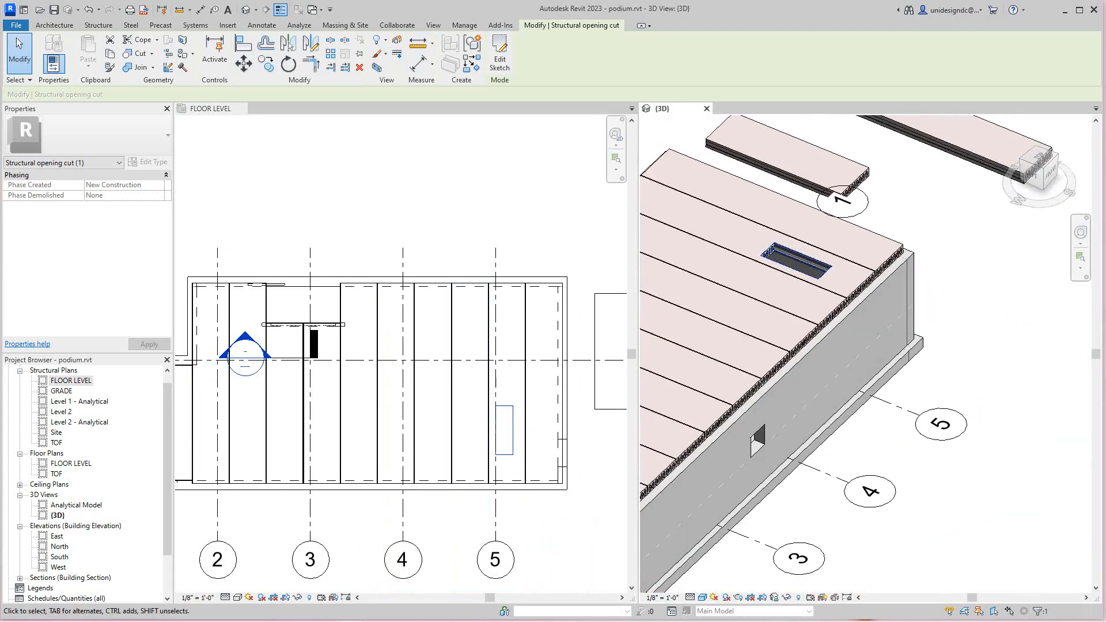
Shift the #4 rebar set at the plank ends slightly outward on the foundation wall and clear the selection
scroll(786, 475, "up", 5)
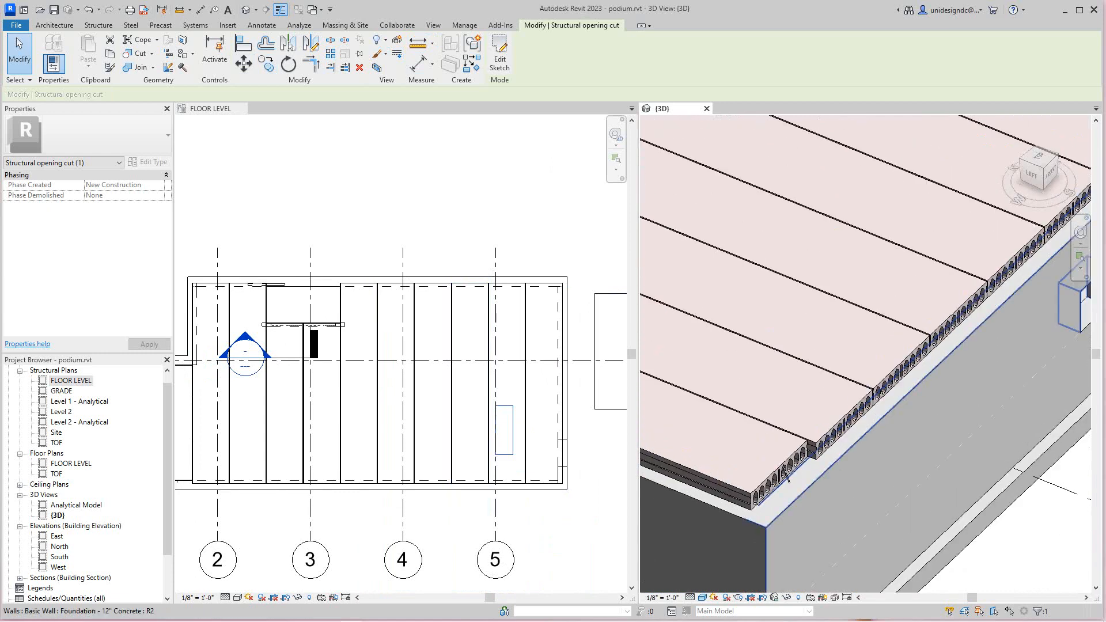
scroll(786, 476, "up", 4)
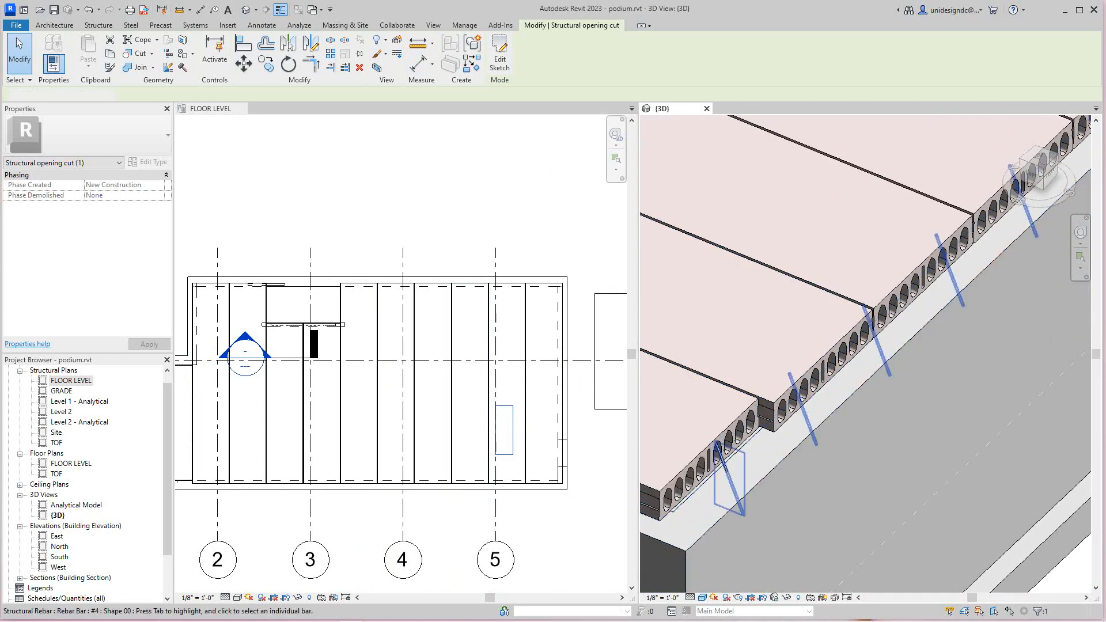
left_click(723, 472)
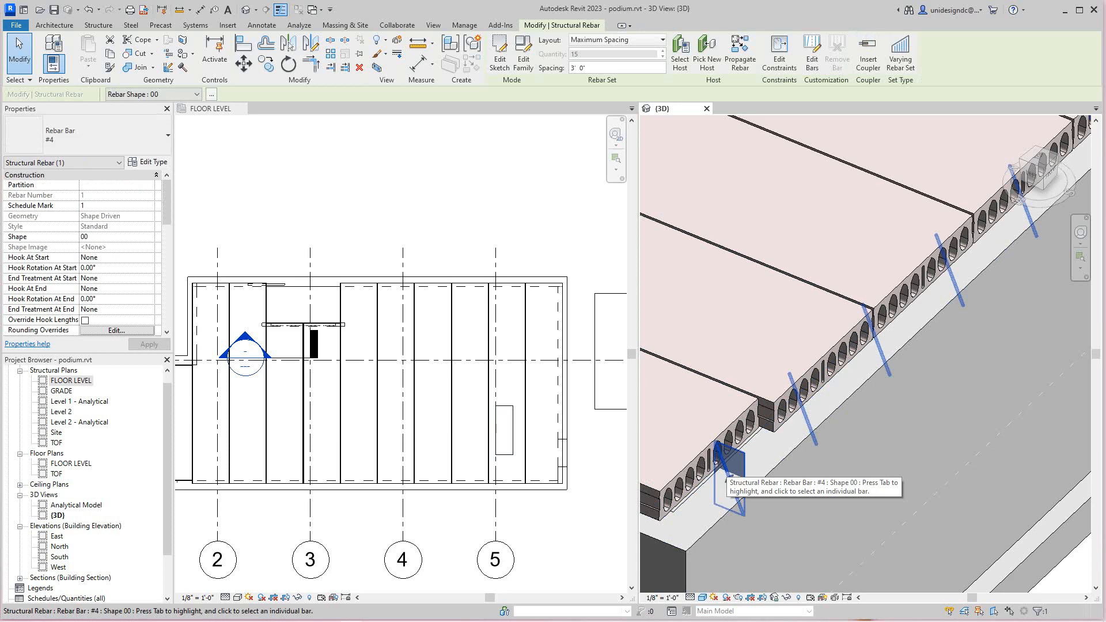
left_click_drag(724, 478, 732, 480)
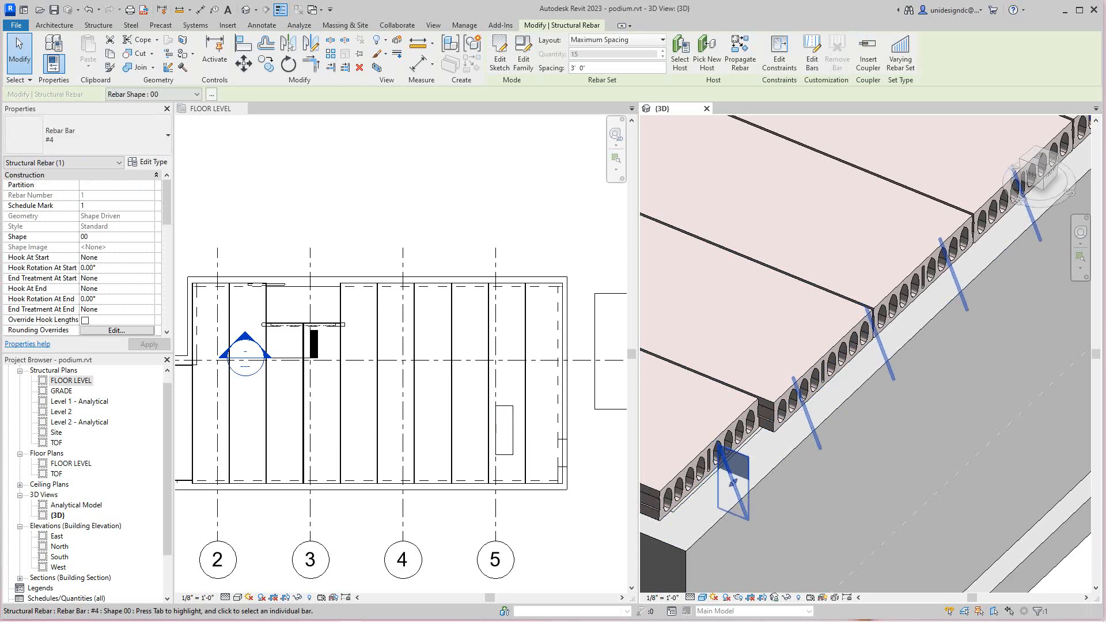
scroll(733, 483, "down", 3)
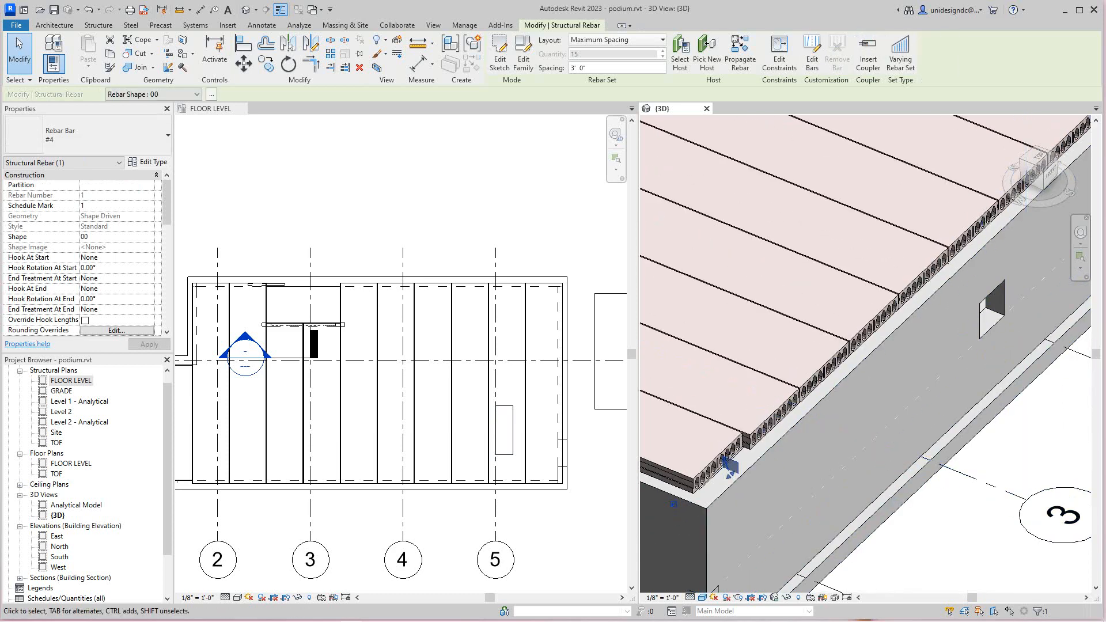
left_click(961, 547)
scroll(962, 548, "down", 3)
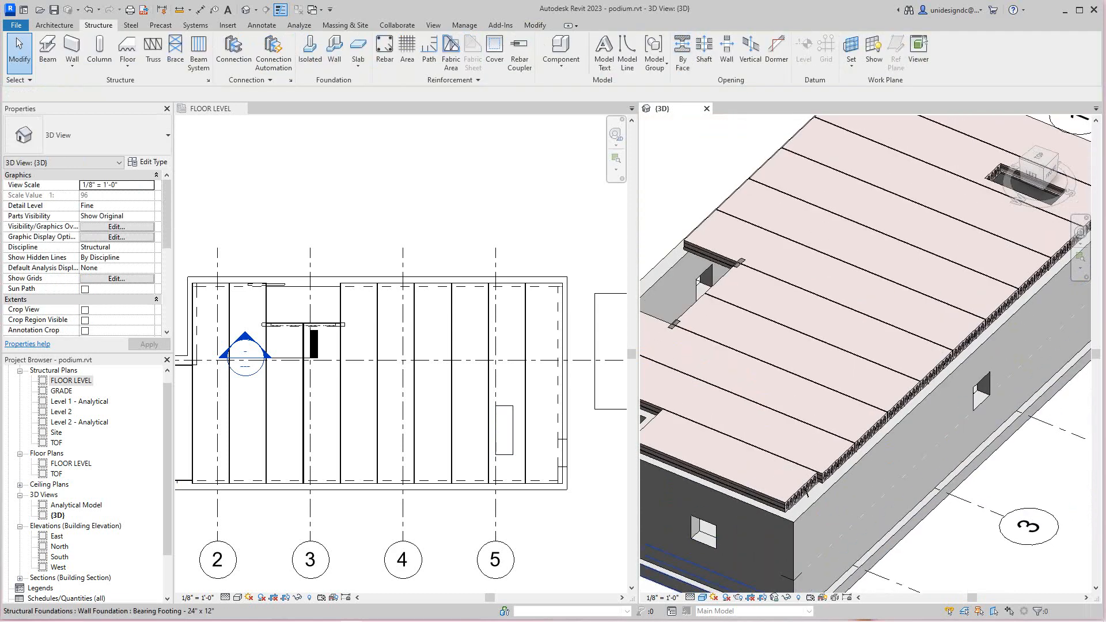